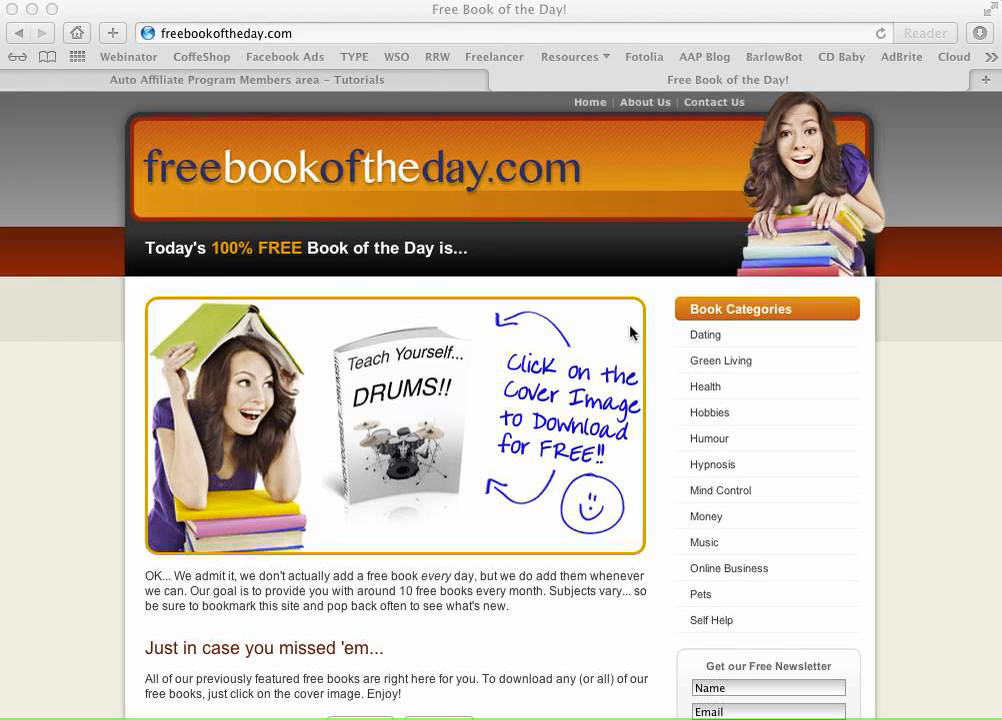
- Review 'How to set up Auto Mode' in the Tutorials and open ifttt.com in a new tab
click(275, 77)
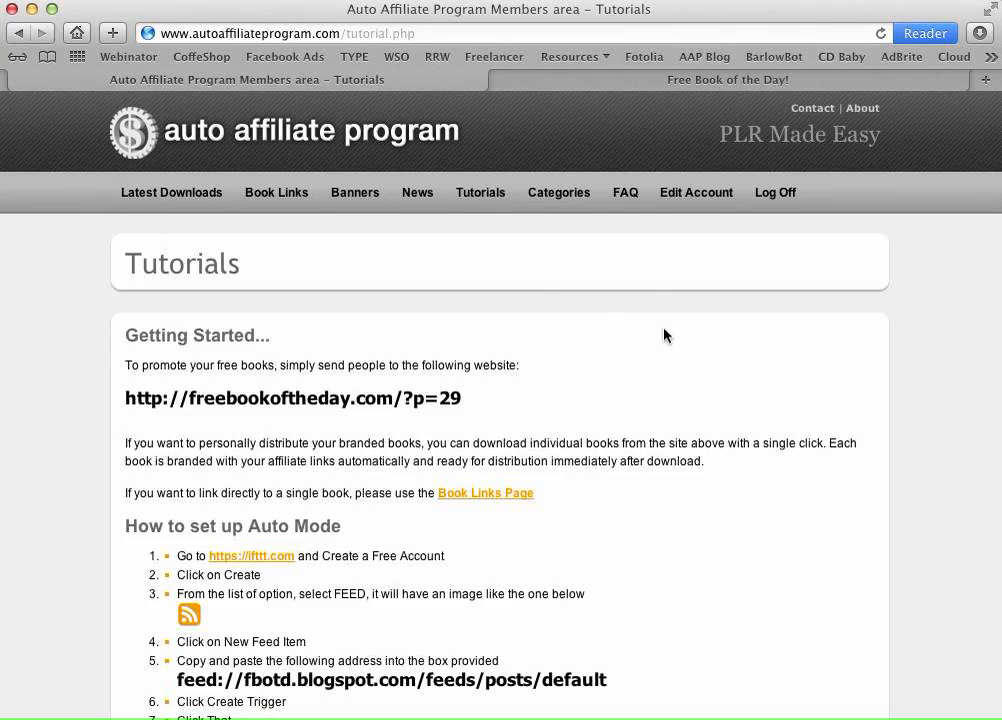
scroll(665, 335, down, 5)
scroll(665, 335, down, 1)
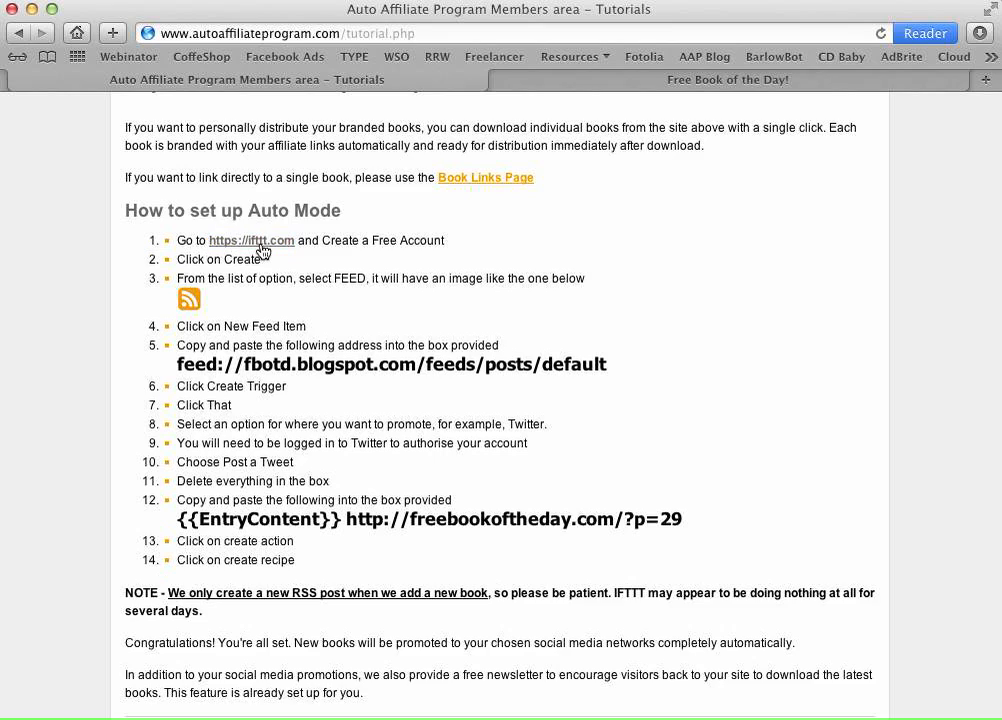
click(262, 250)
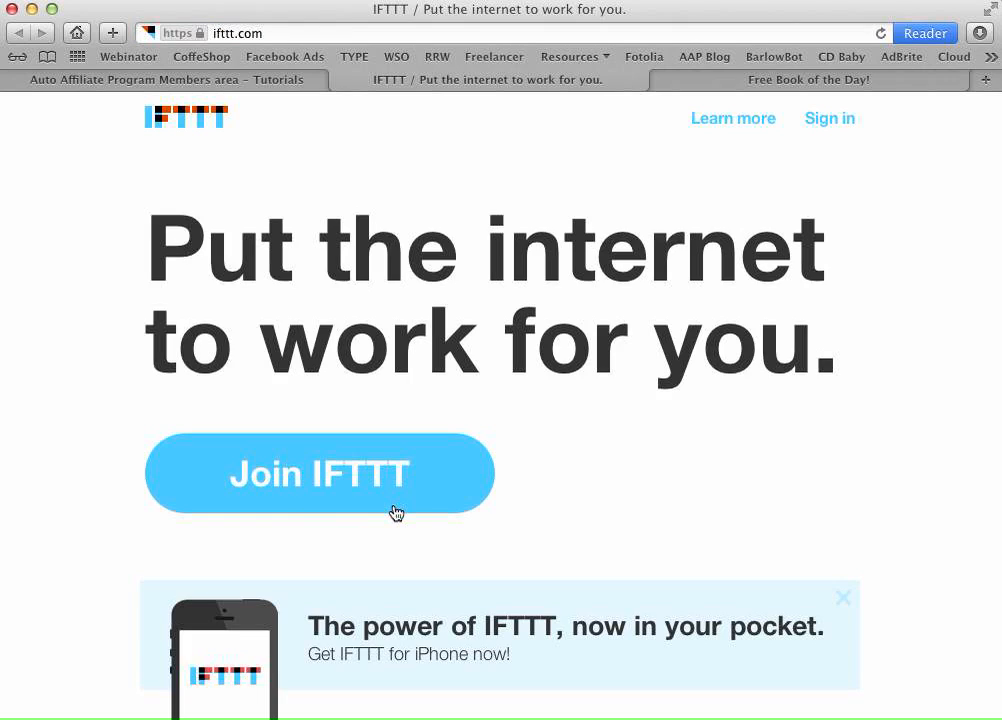
- Register a new IFTTT account with a username, an email address and a confirmed password
click(347, 474)
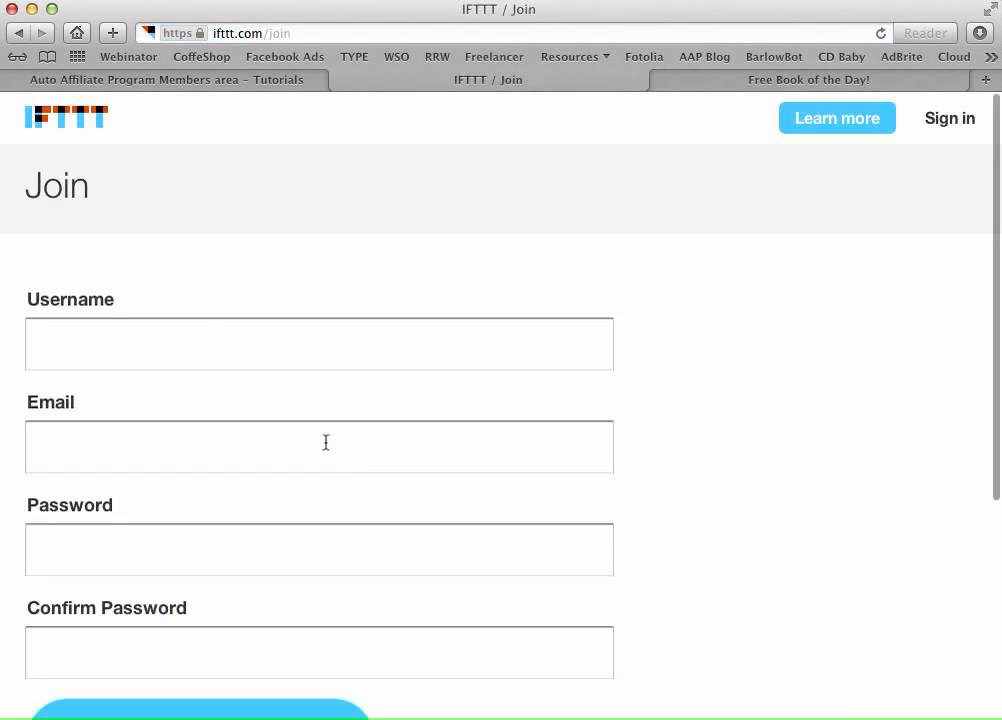
click(177, 341)
text(d)
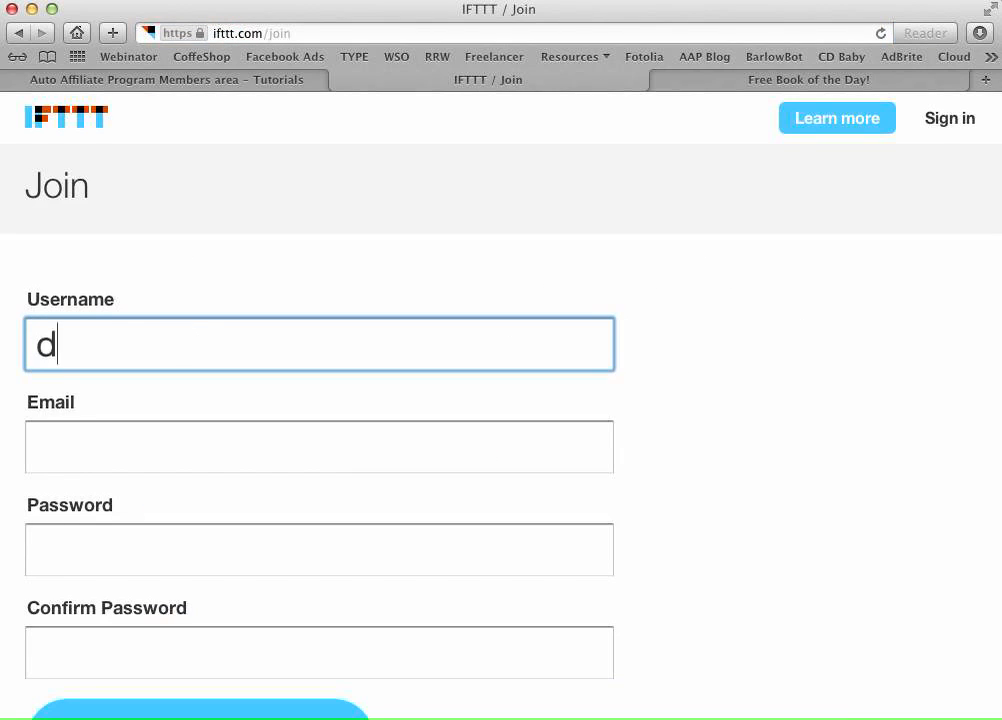
text(emofor)
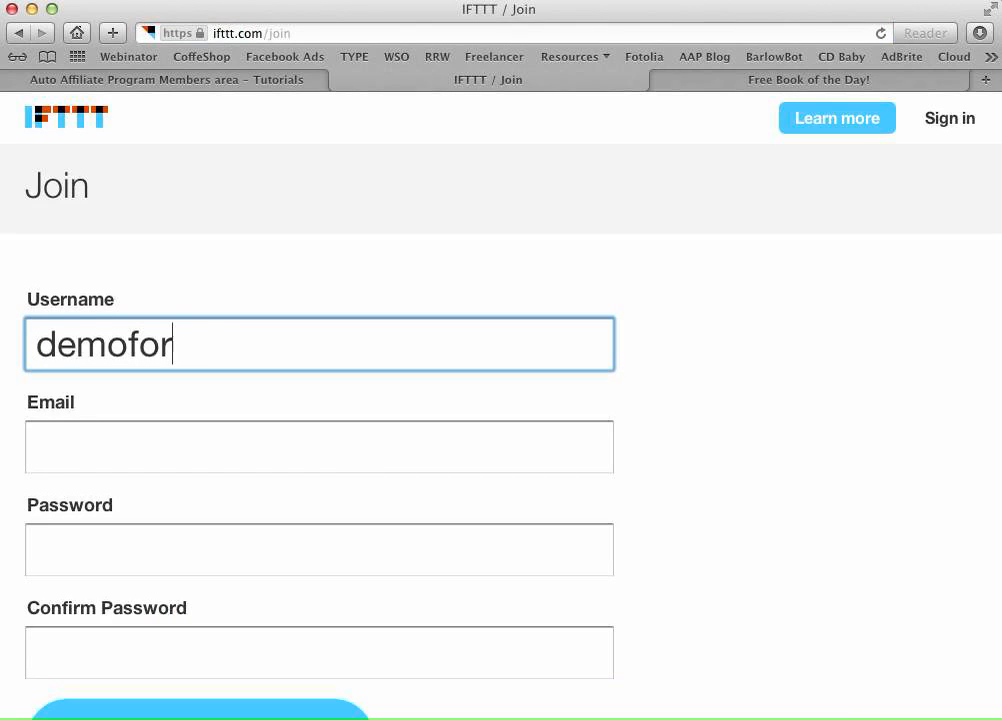
text(autoaff)
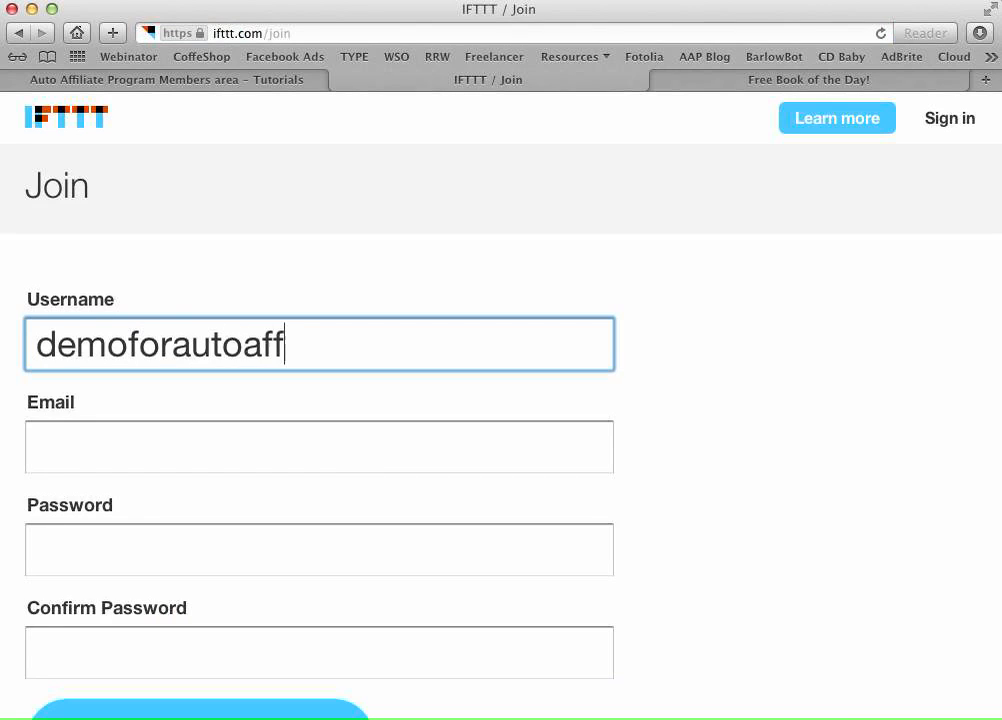
key(Tab)
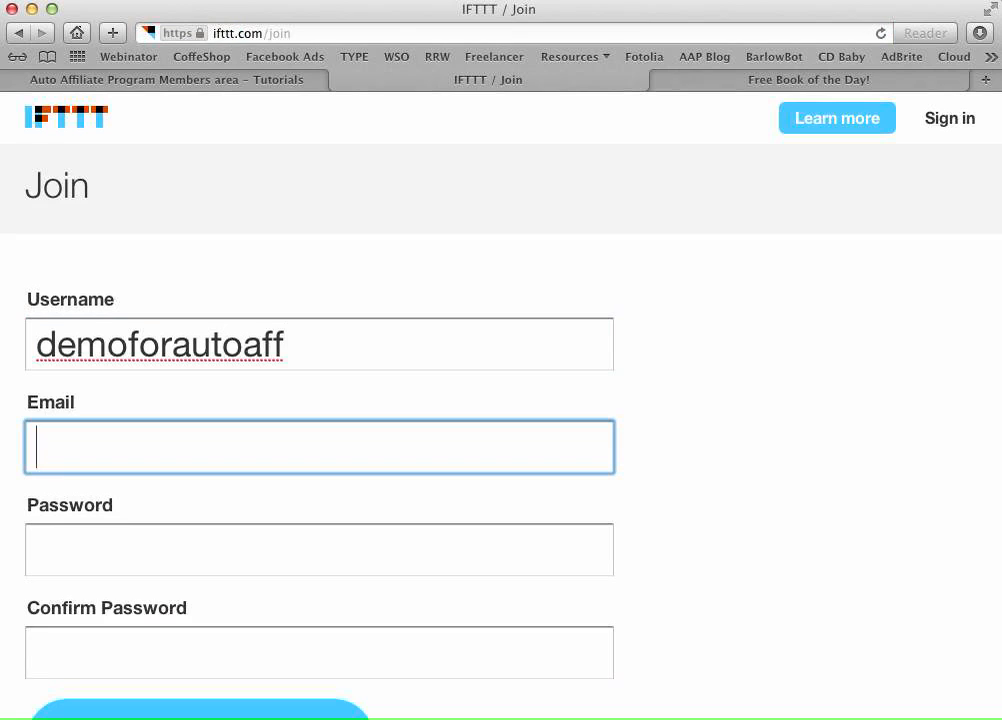
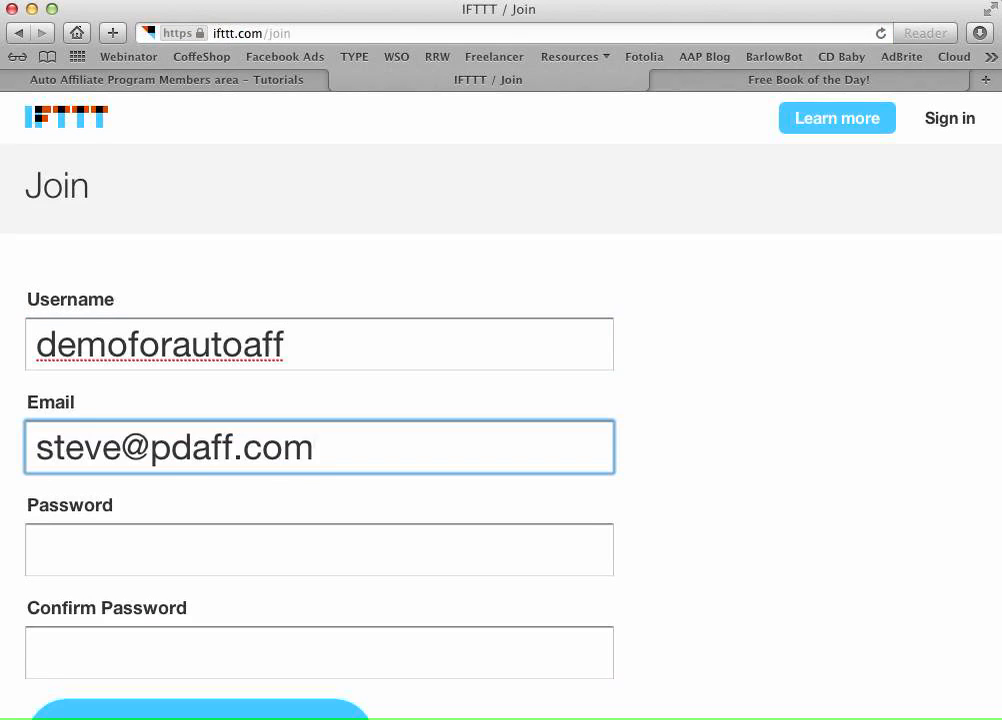
key(Tab)
text(*******)
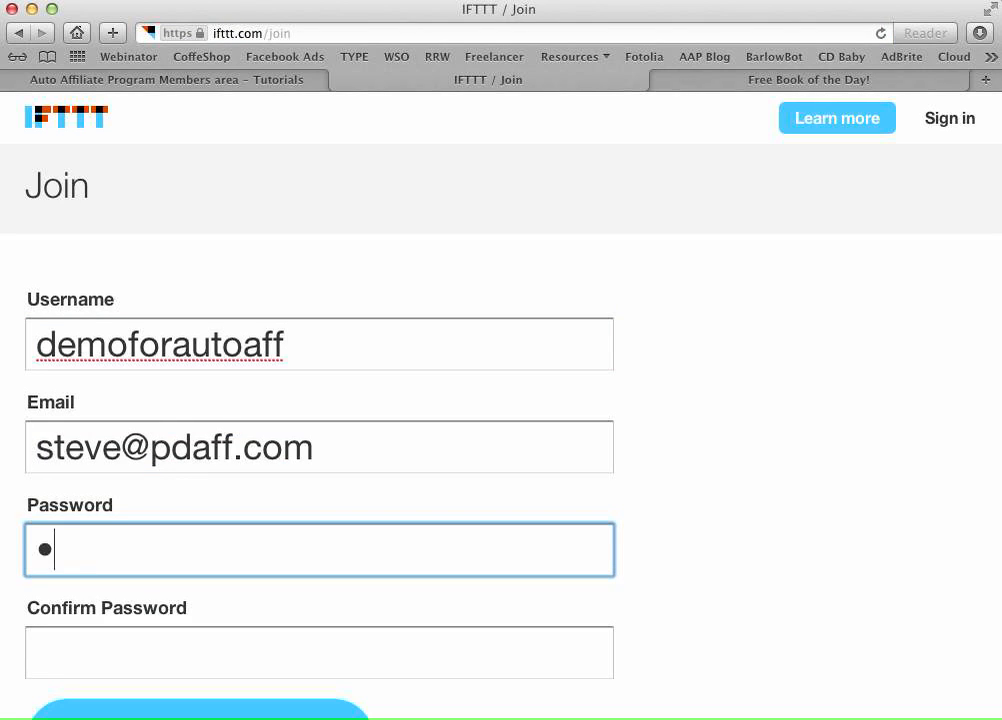
key(Tab)
text(*******)
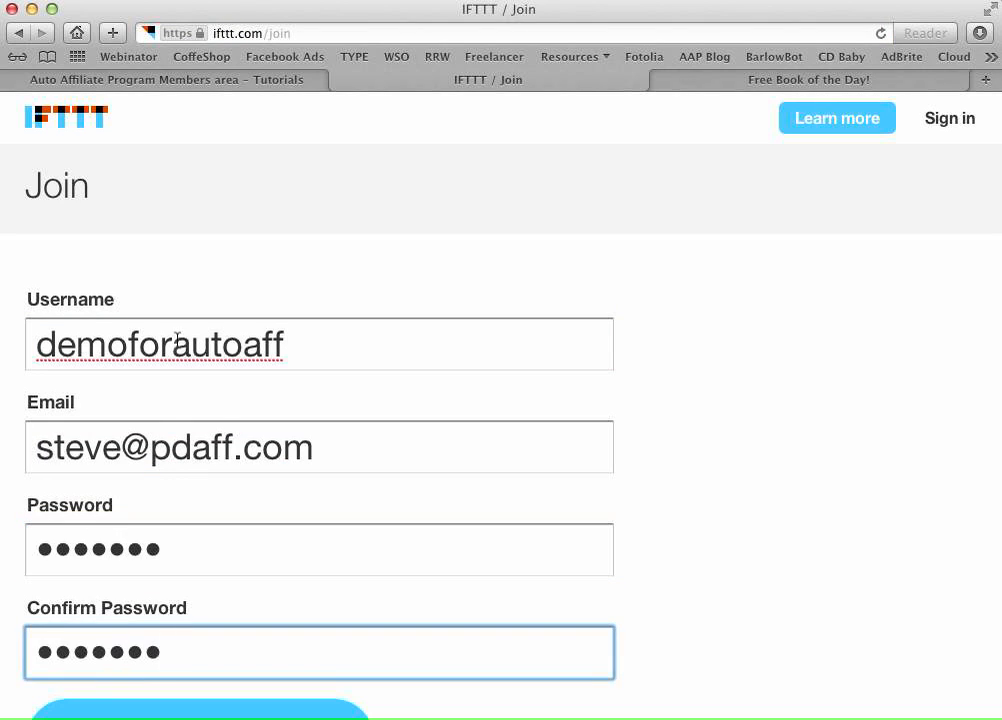
scroll(680, 418, down, 3)
click(137, 609)
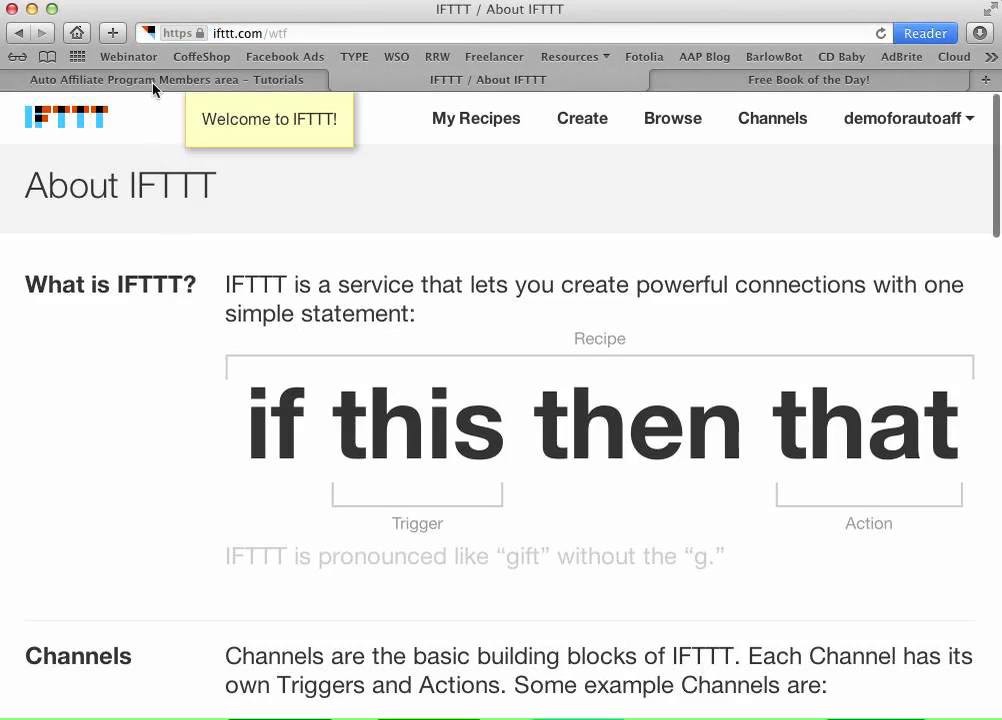
- Start a new IFTTT recipe at 'this' and scroll the trigger channel grid to Feed
click(118, 75)
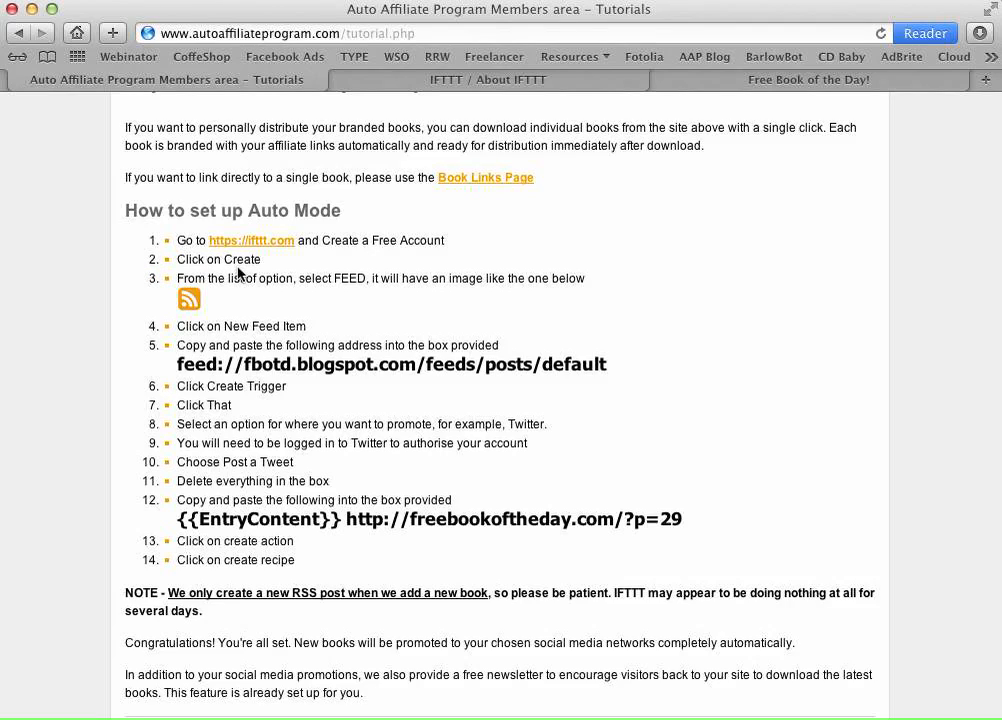
click(455, 80)
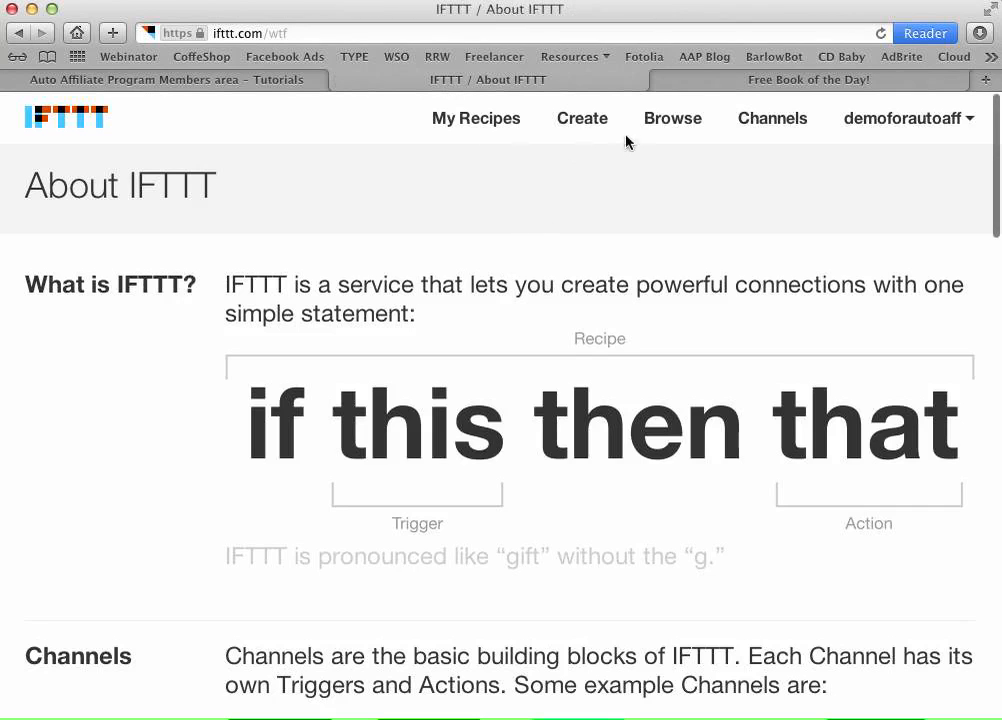
click(590, 122)
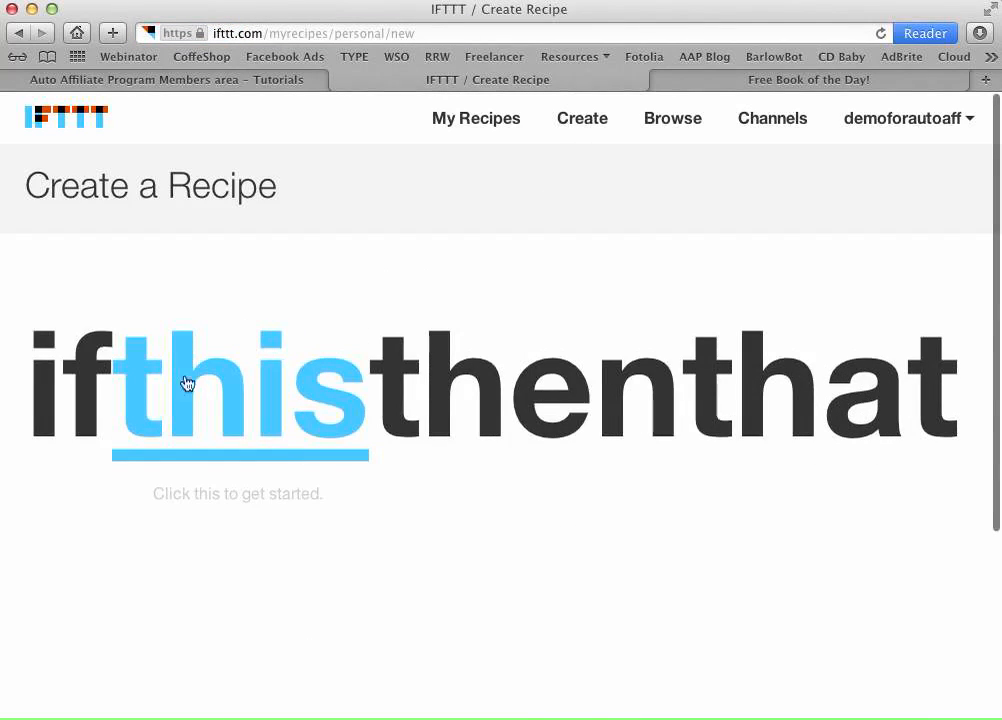
click(235, 413)
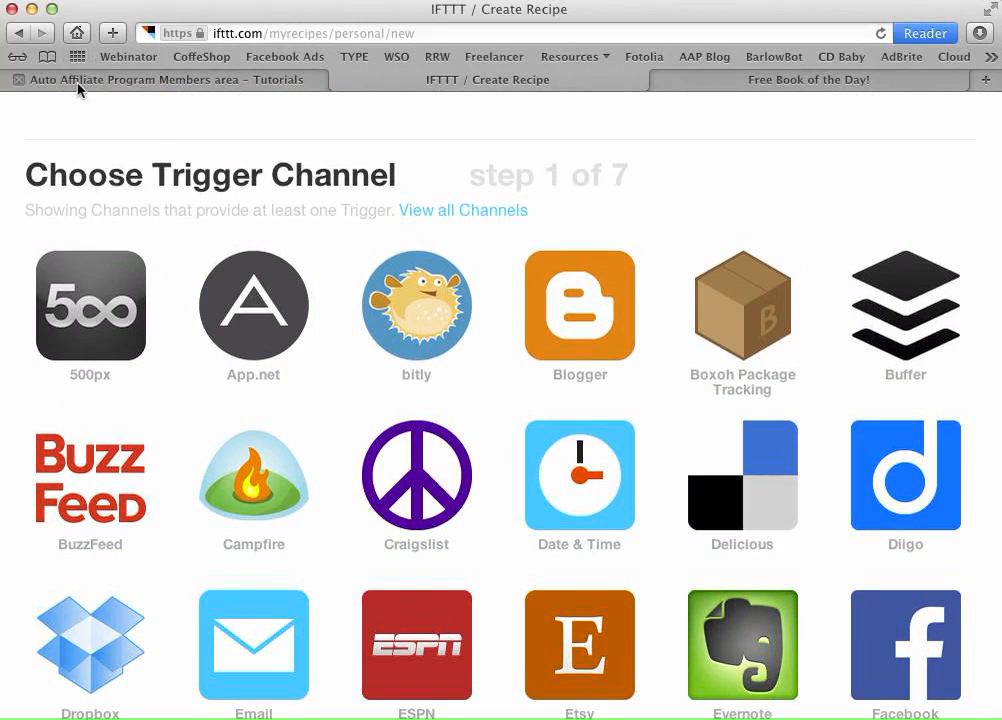
click(78, 87)
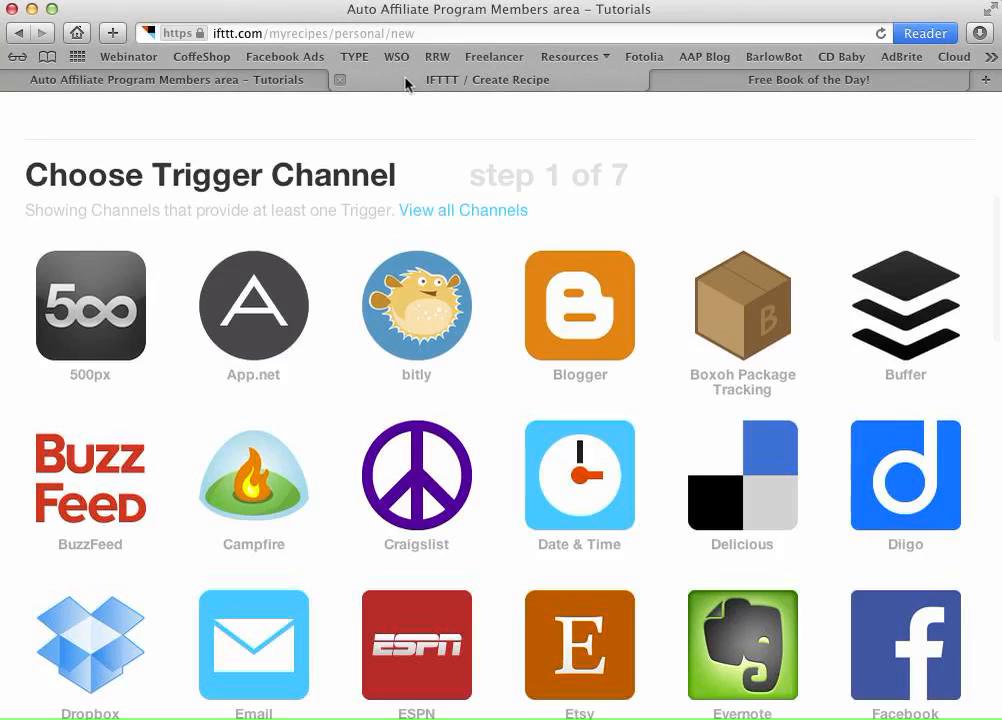
click(405, 80)
scroll(504, 210, down, 2)
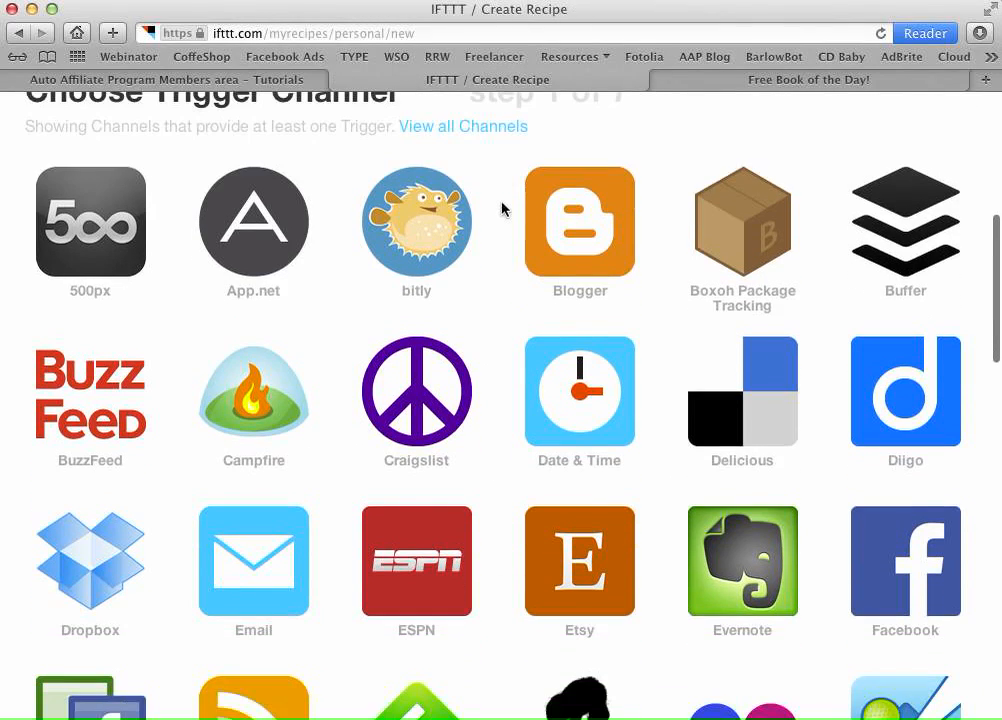
drag(998, 270, 981, 392)
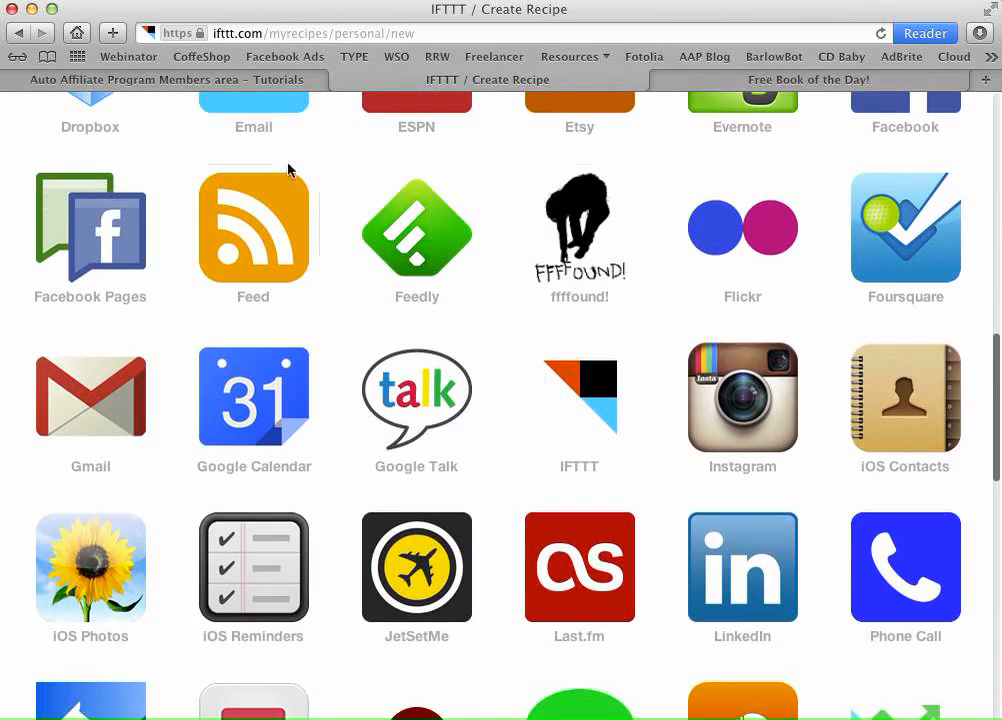
- Pick Feed as the trigger channel with the 'New feed item' trigger
click(229, 267)
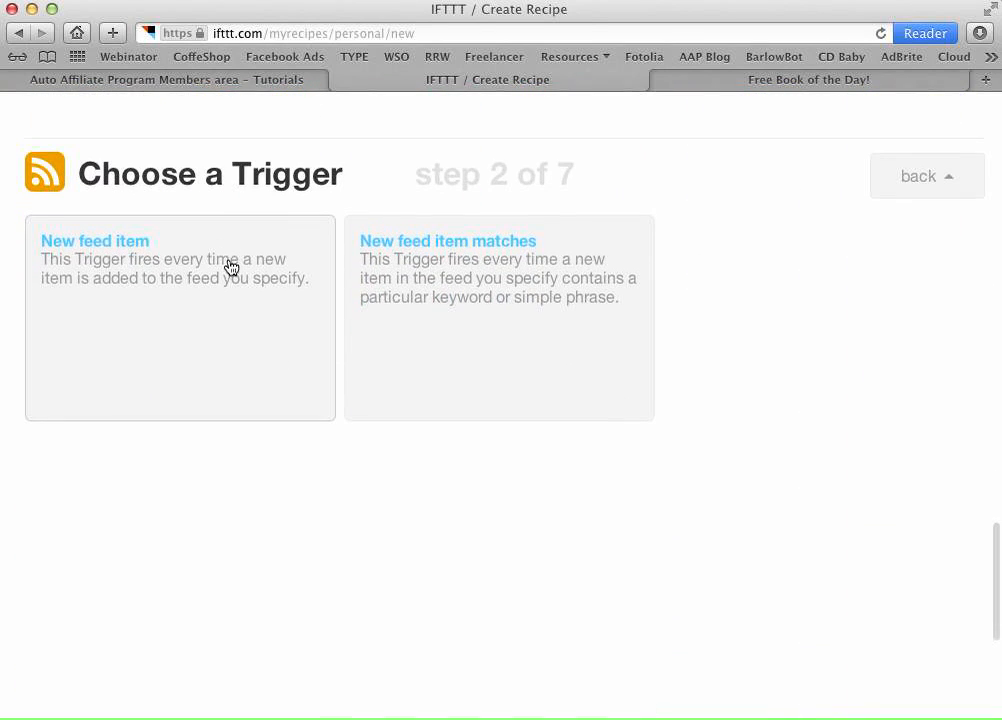
click(80, 80)
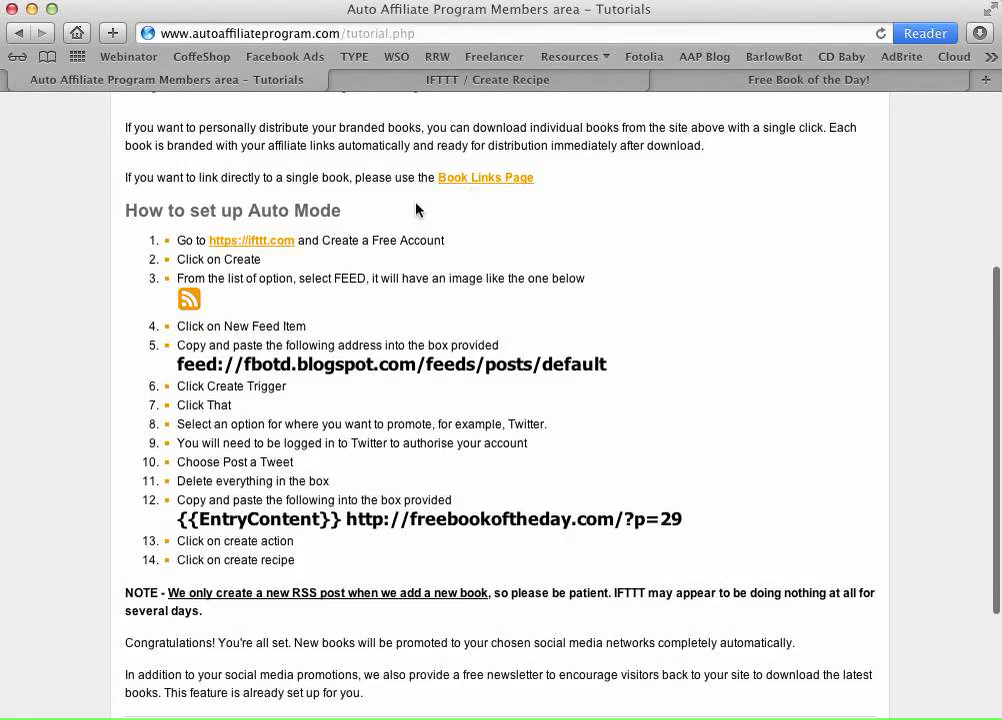
click(468, 82)
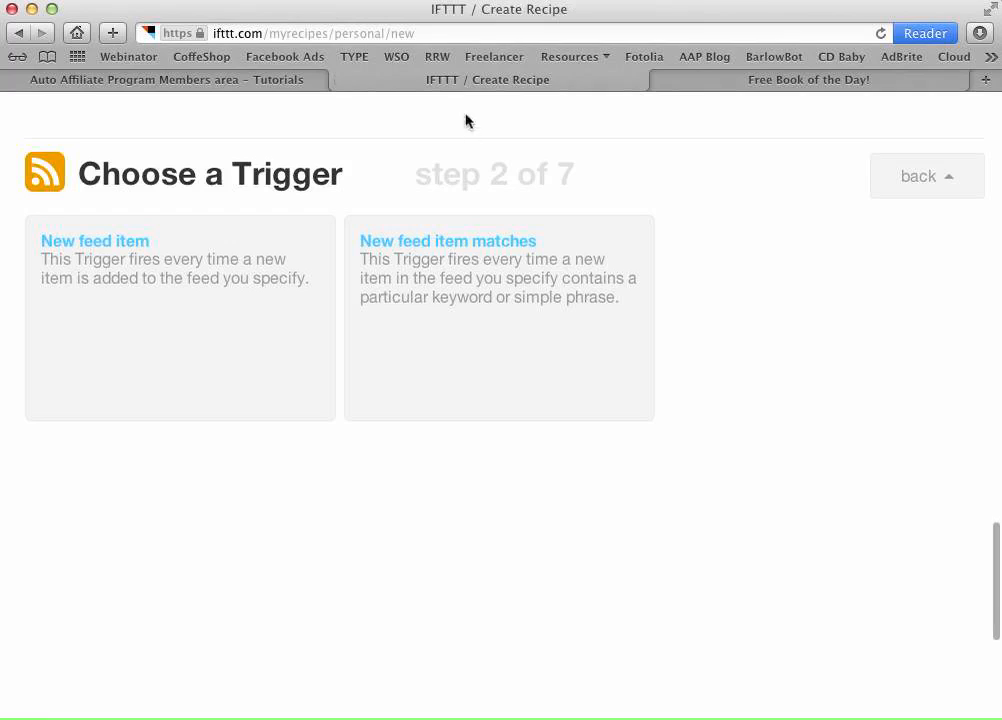
click(110, 250)
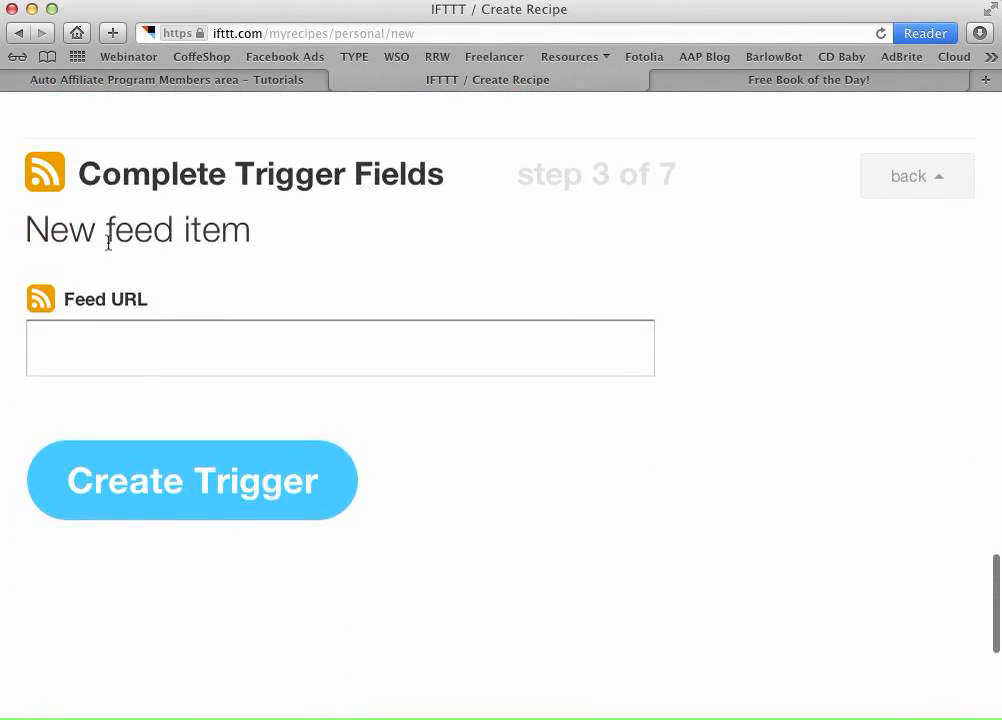
- Look up the feed address for the Feed URL field in the Auto Affiliate tutorial
click(210, 80)
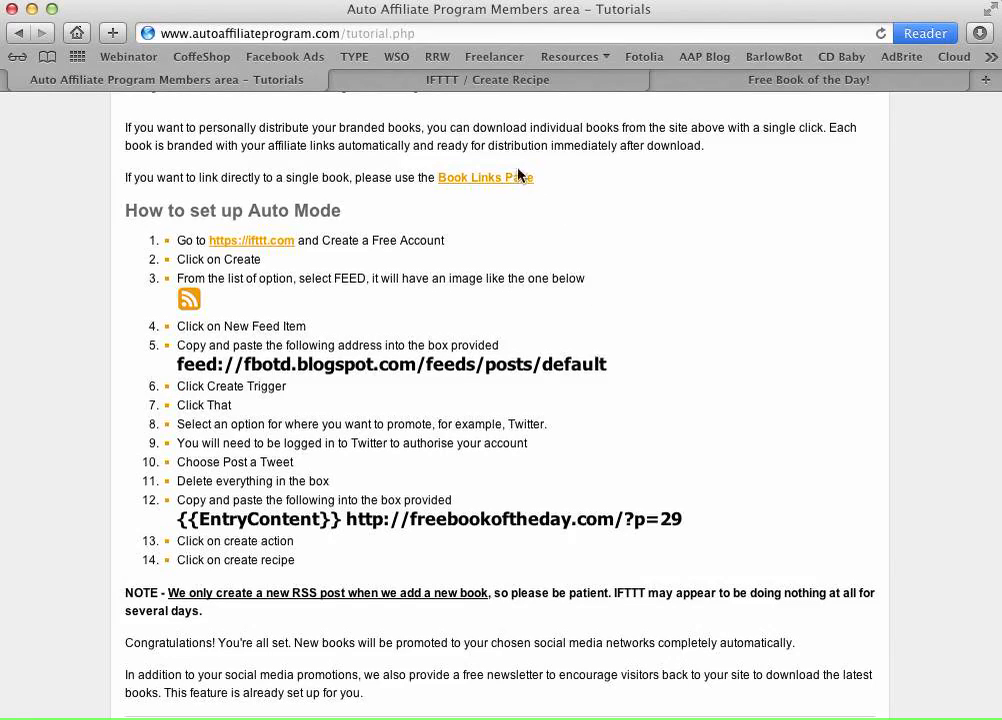
click(477, 80)
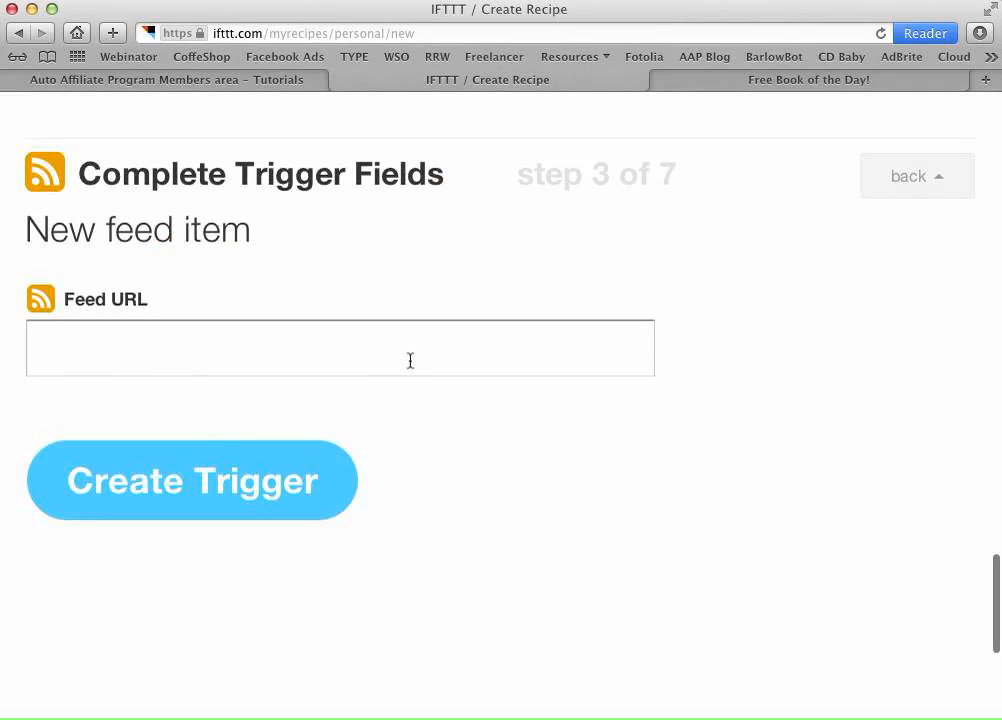
click(222, 79)
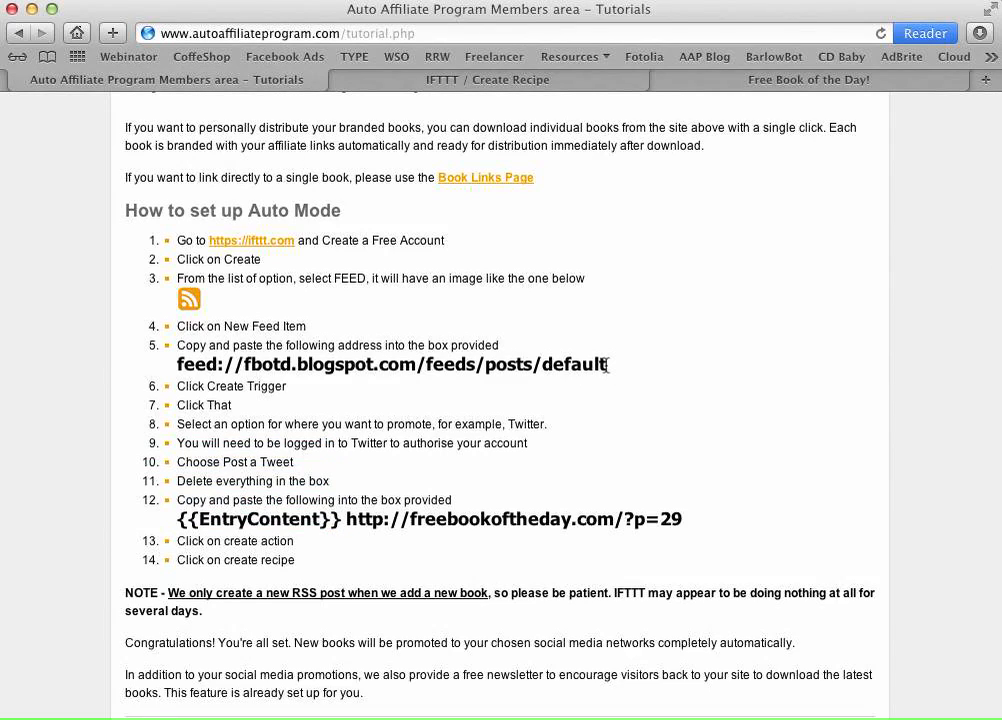
- Copy the Free Book of the Day feed address from the tutorial
drag(606, 365, 175, 370)
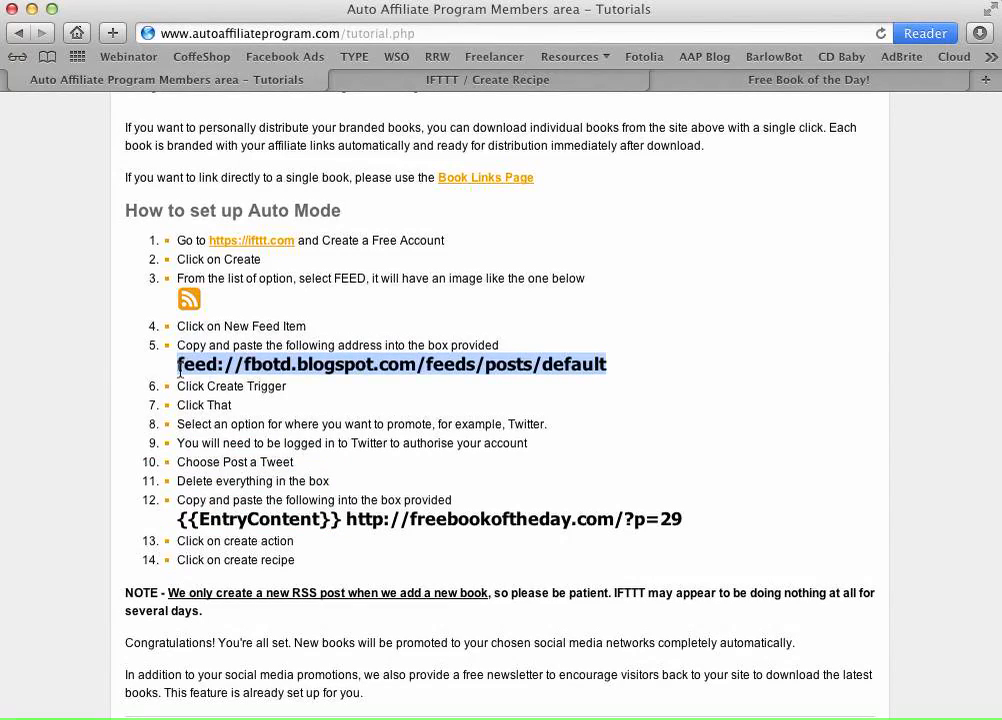
right_click(386, 364)
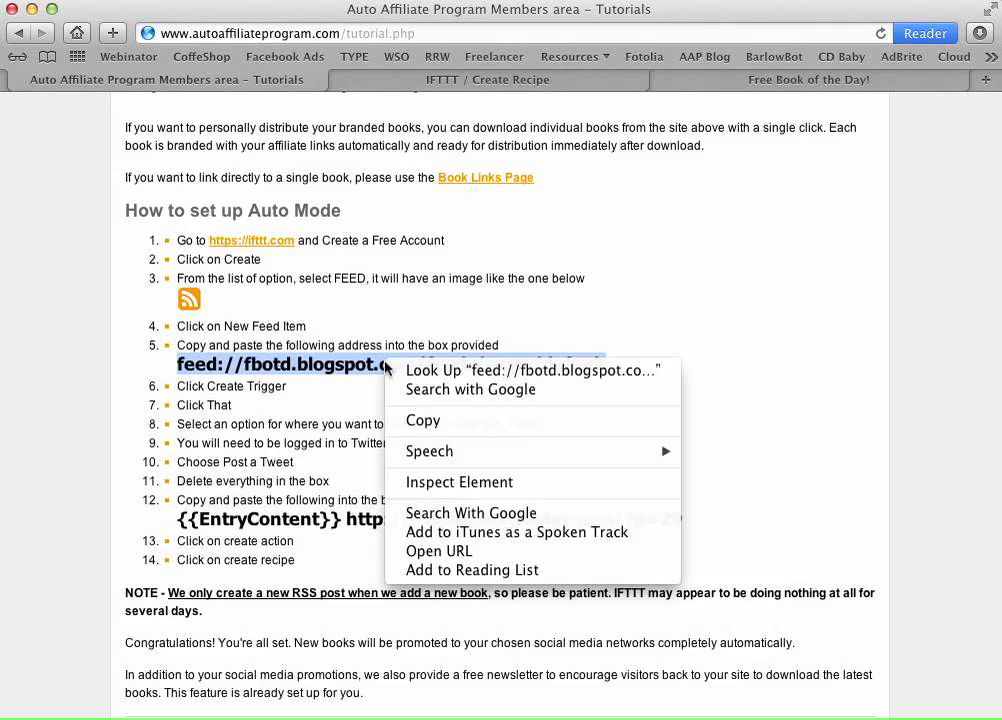
click(413, 421)
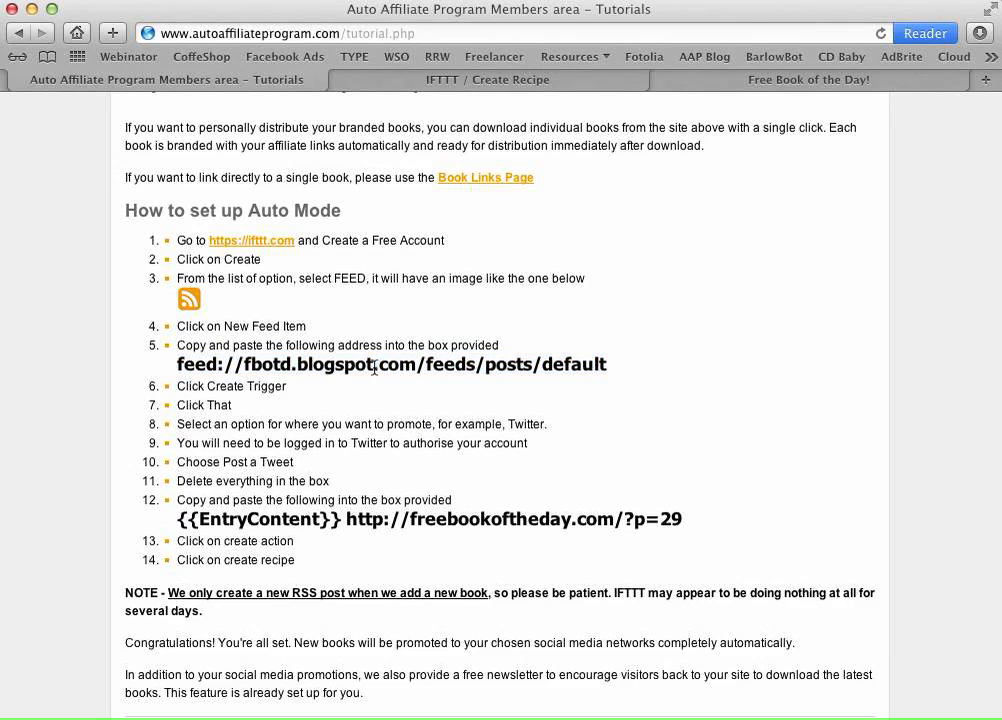
triple_click(374, 366)
click(369, 77)
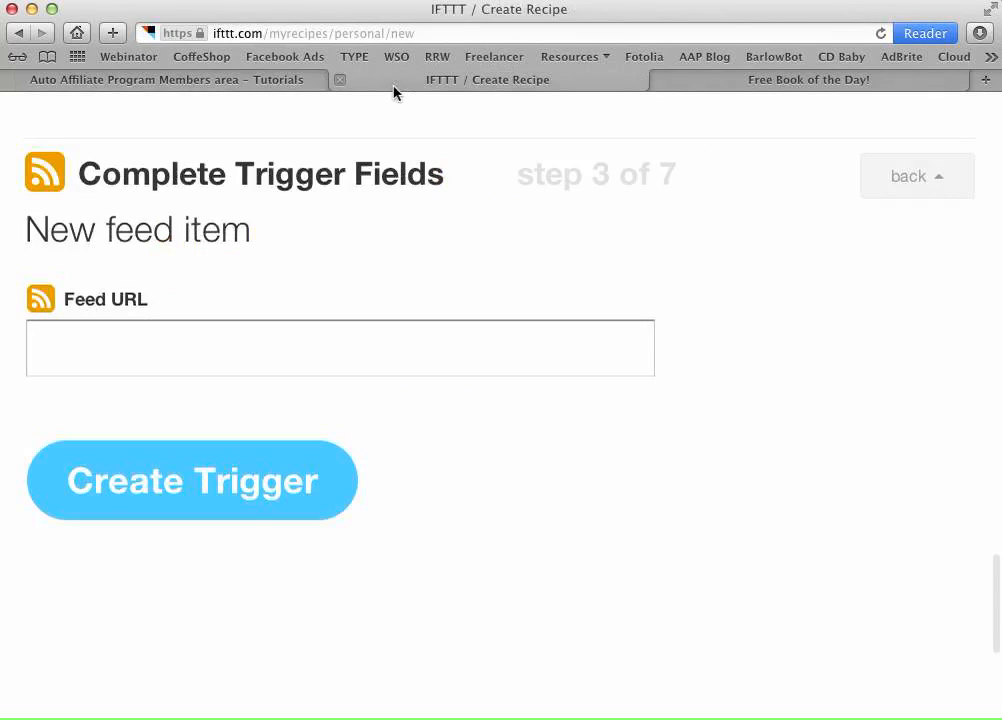
click(110, 354)
right_click(110, 355)
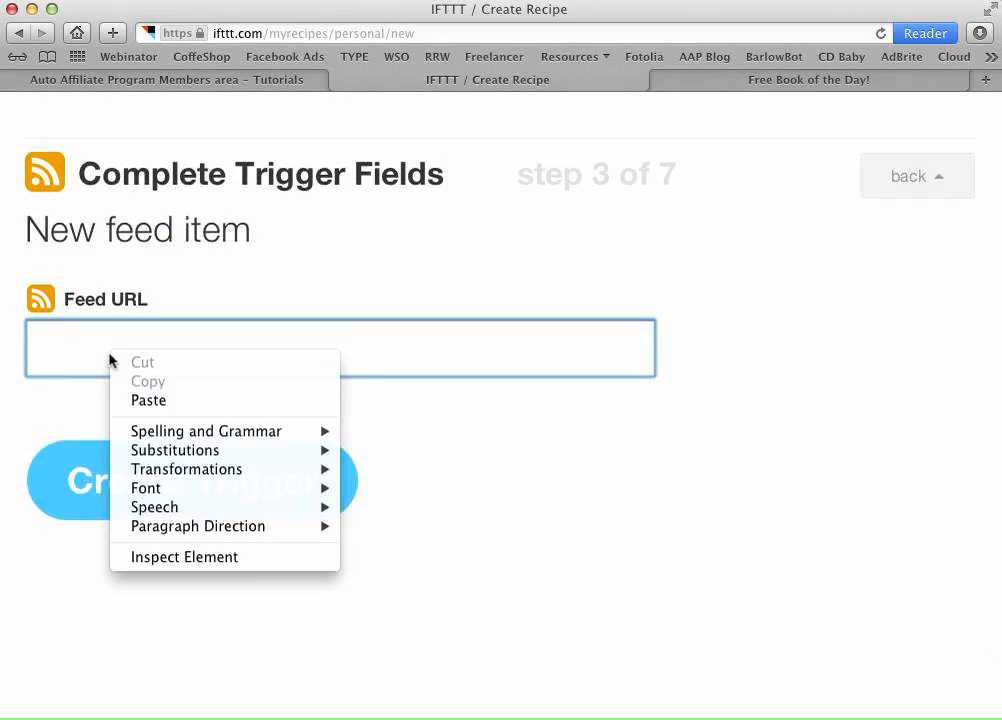
click(161, 402)
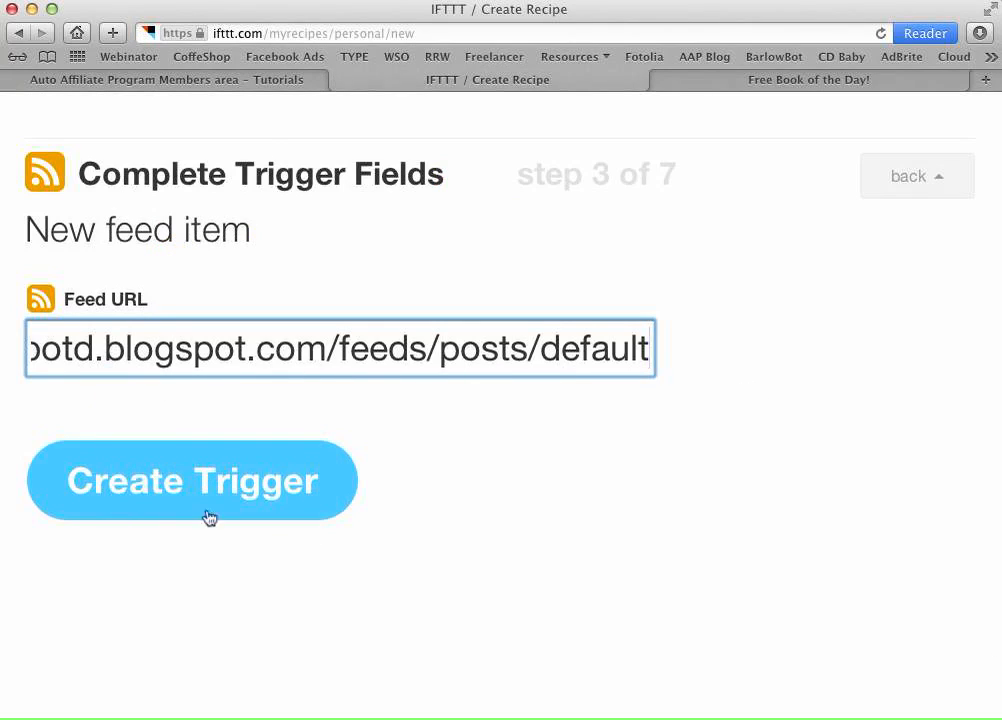
click(222, 82)
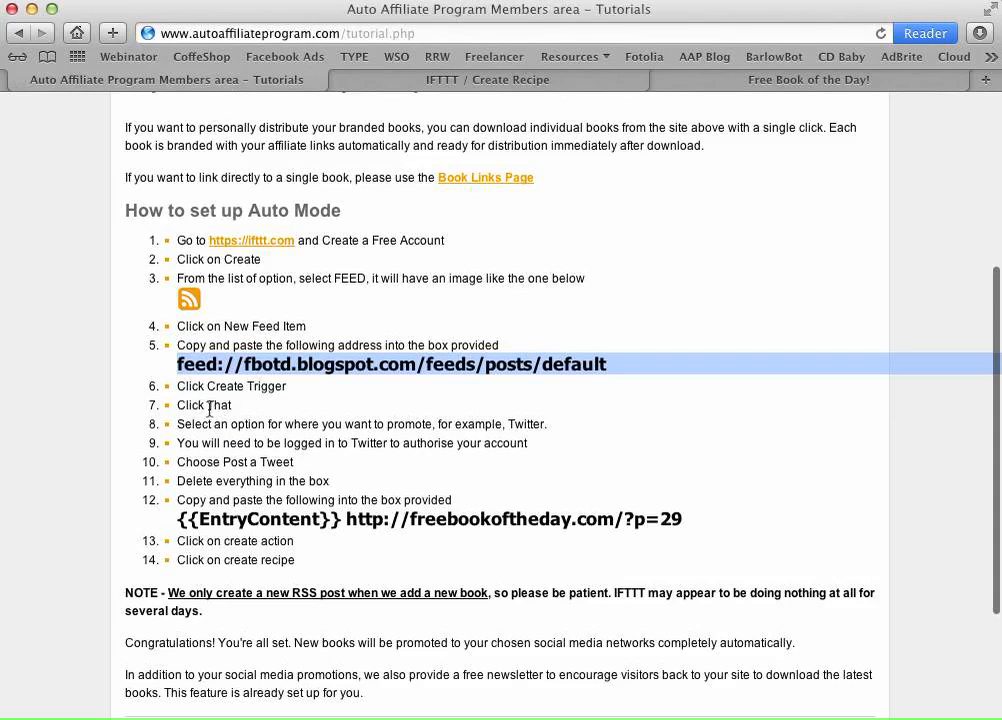
click(398, 405)
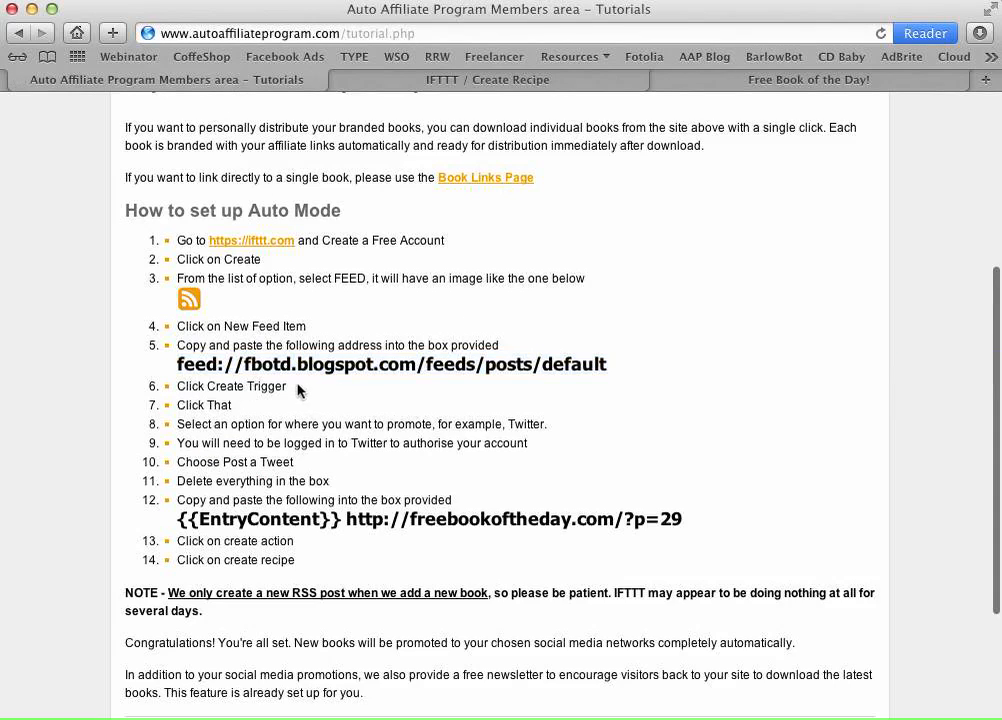
click(514, 82)
click(219, 505)
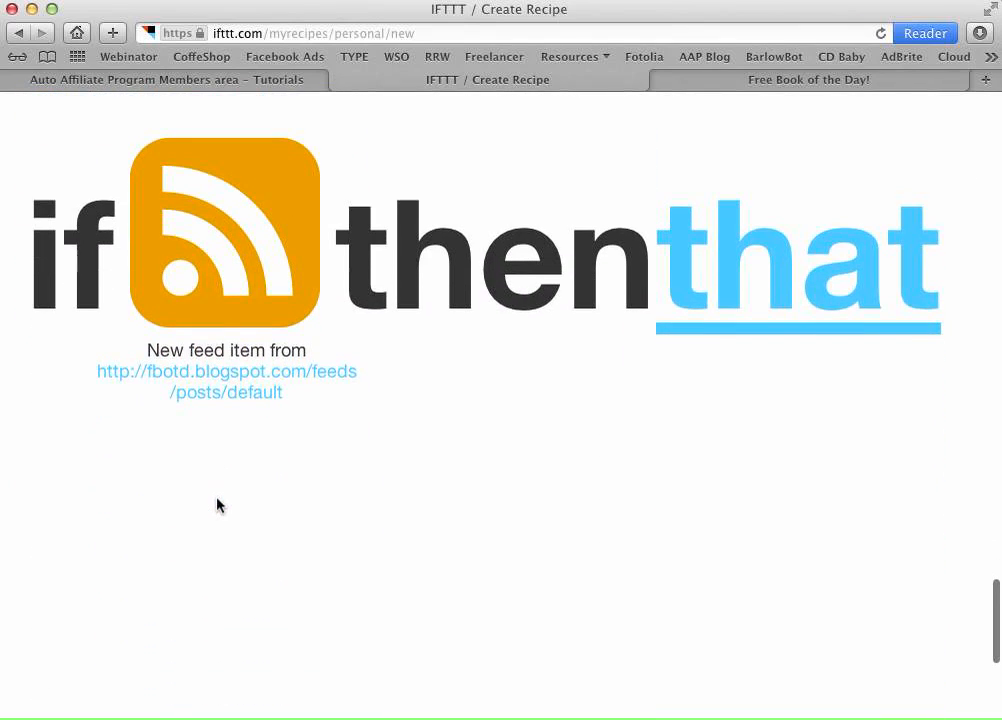
- Begin the recipe's 'that' action and scroll the action channel list down toward Twitter
click(160, 79)
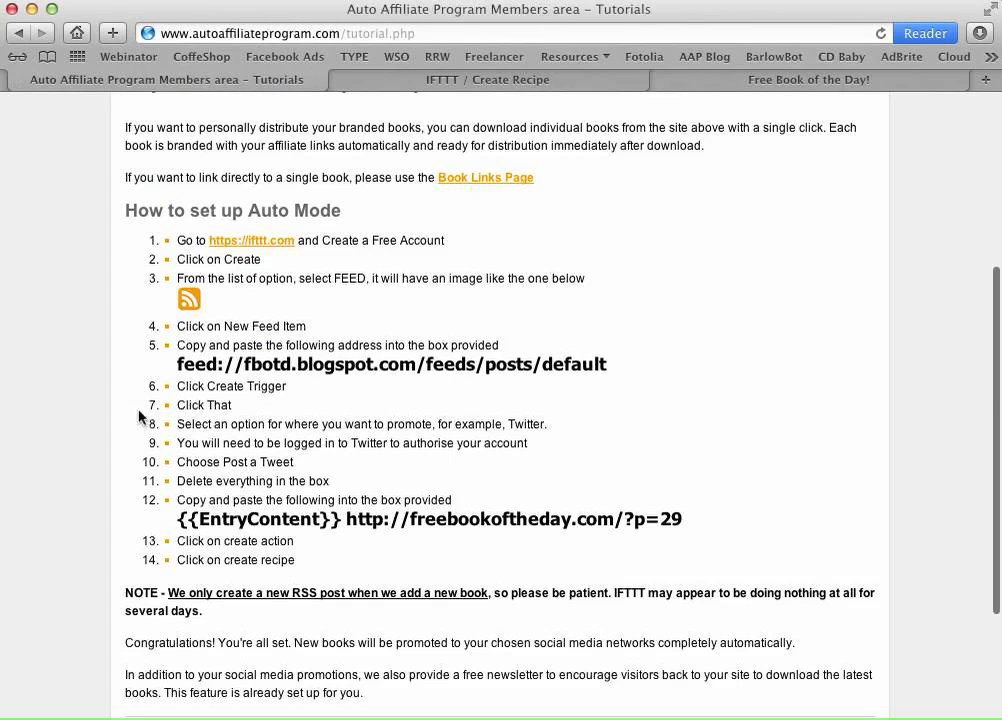
click(512, 80)
click(749, 302)
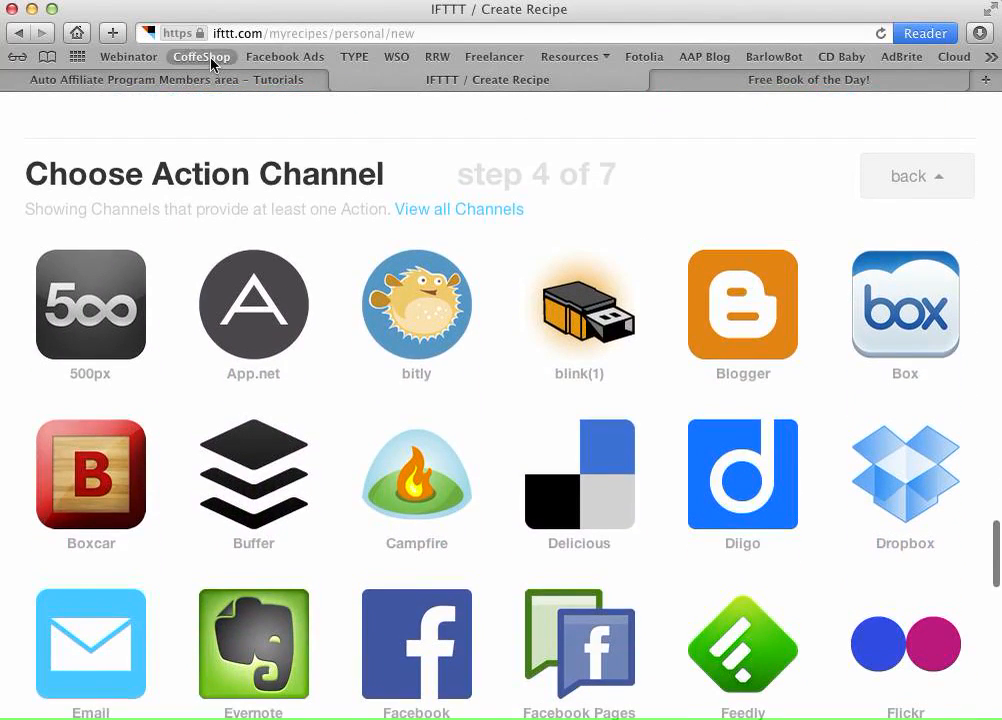
click(215, 80)
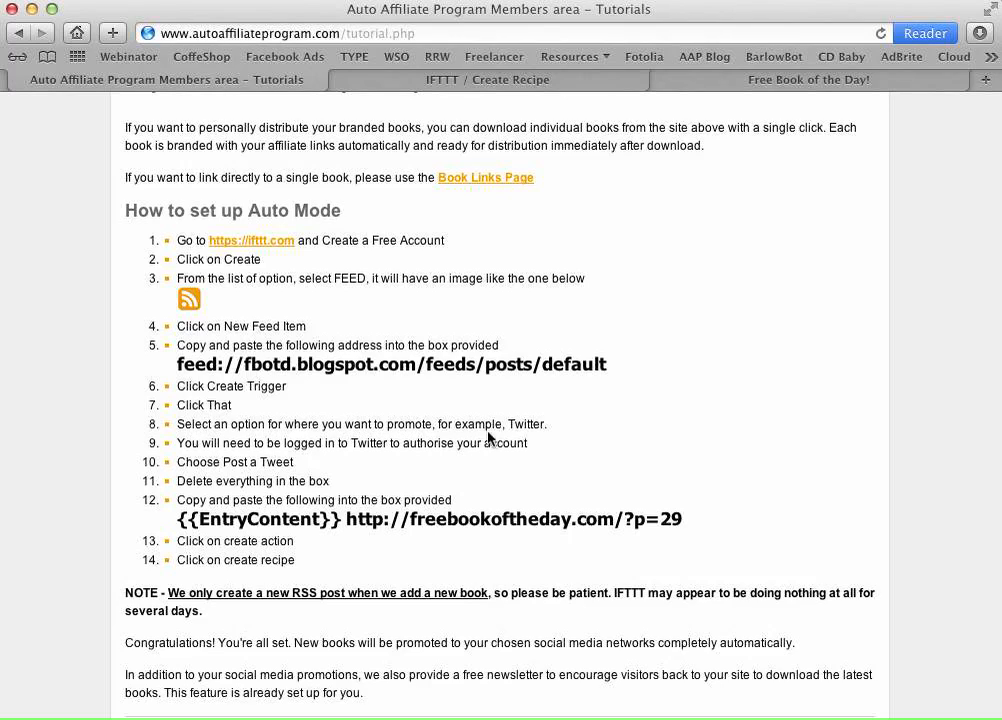
click(488, 80)
scroll(532, 295, down, 5)
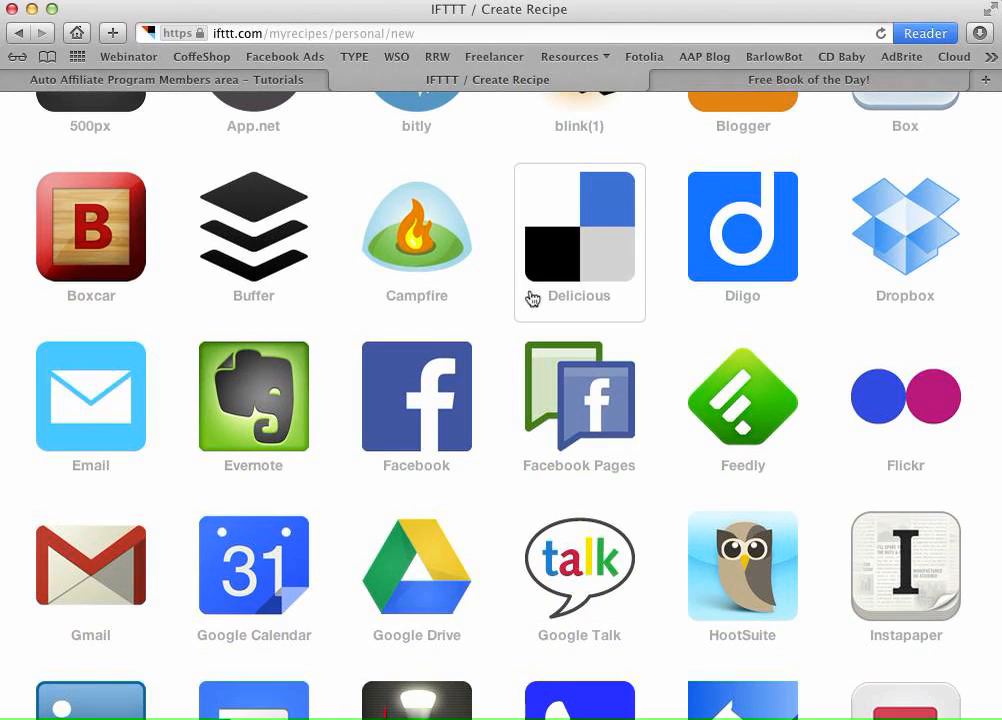
scroll(531, 298, down, 5)
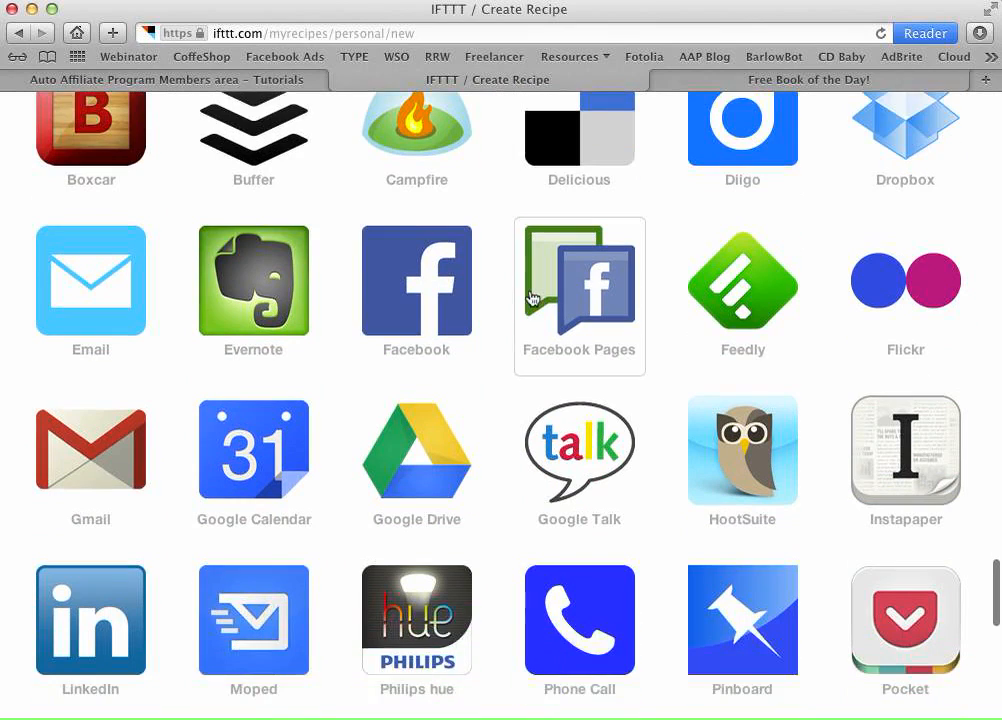
scroll(531, 298, down, 2)
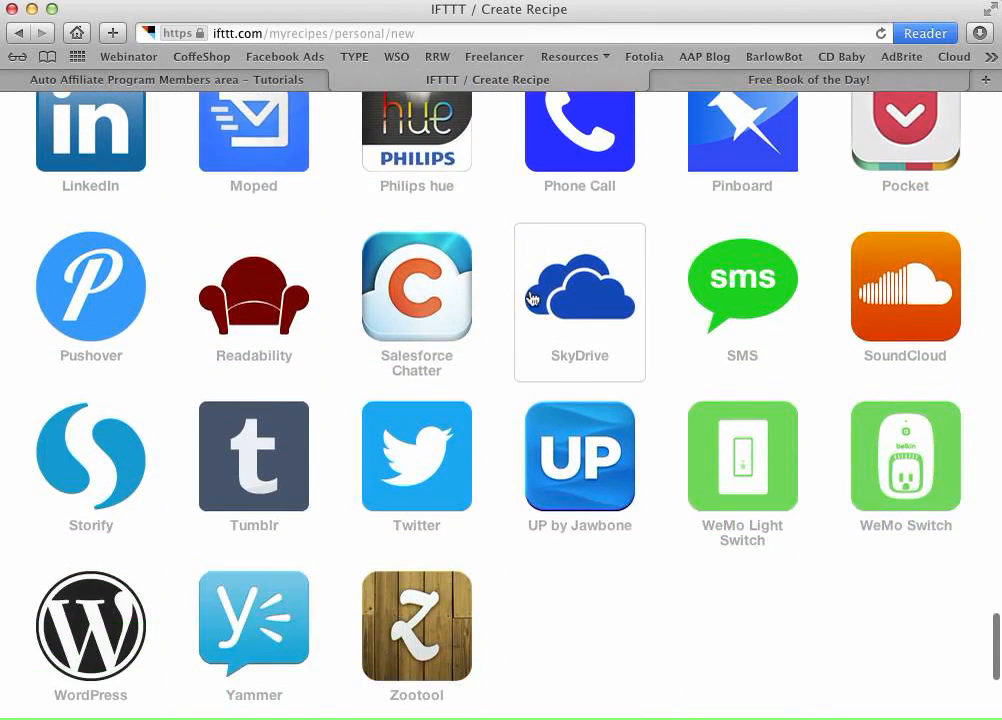
- Pick Twitter as the action channel, try activating it, dismiss the error, and open a new tab
click(419, 465)
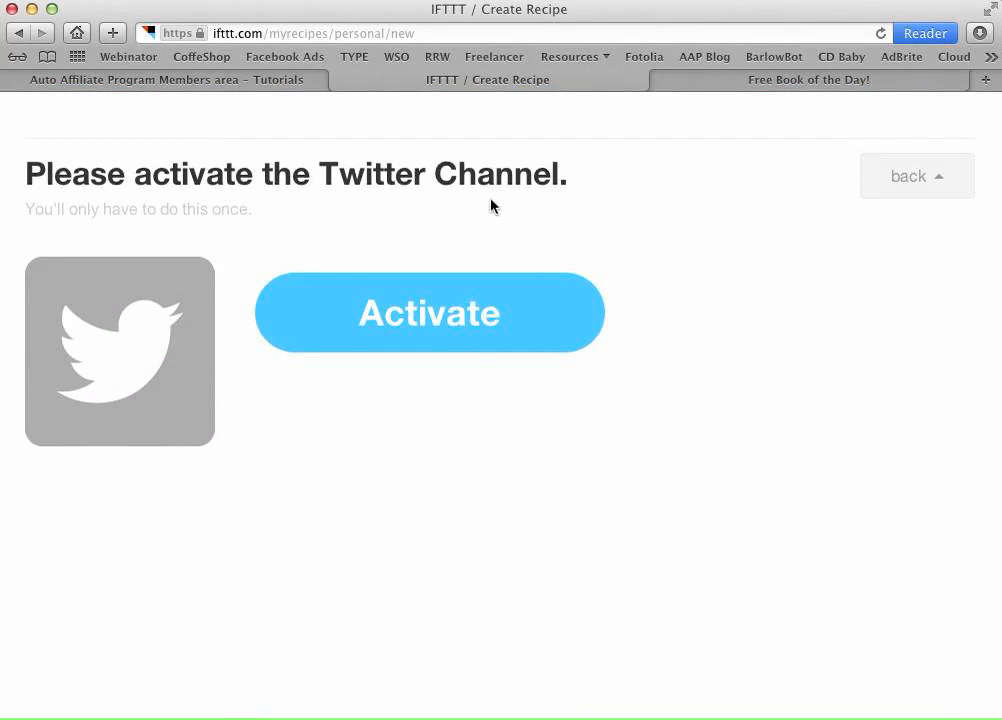
click(408, 313)
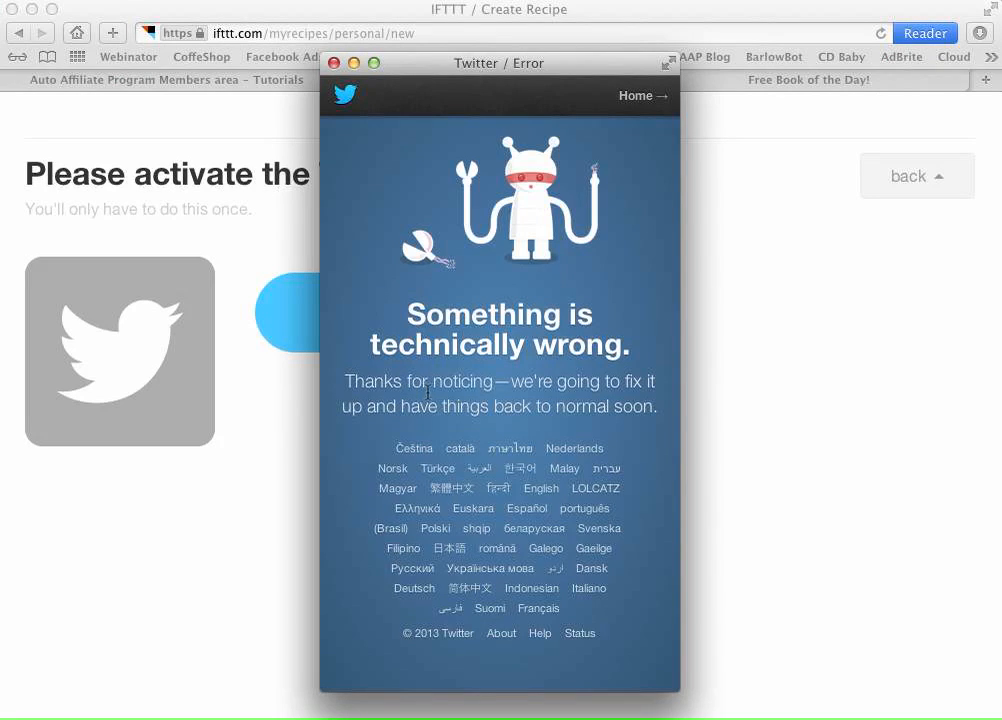
click(334, 63)
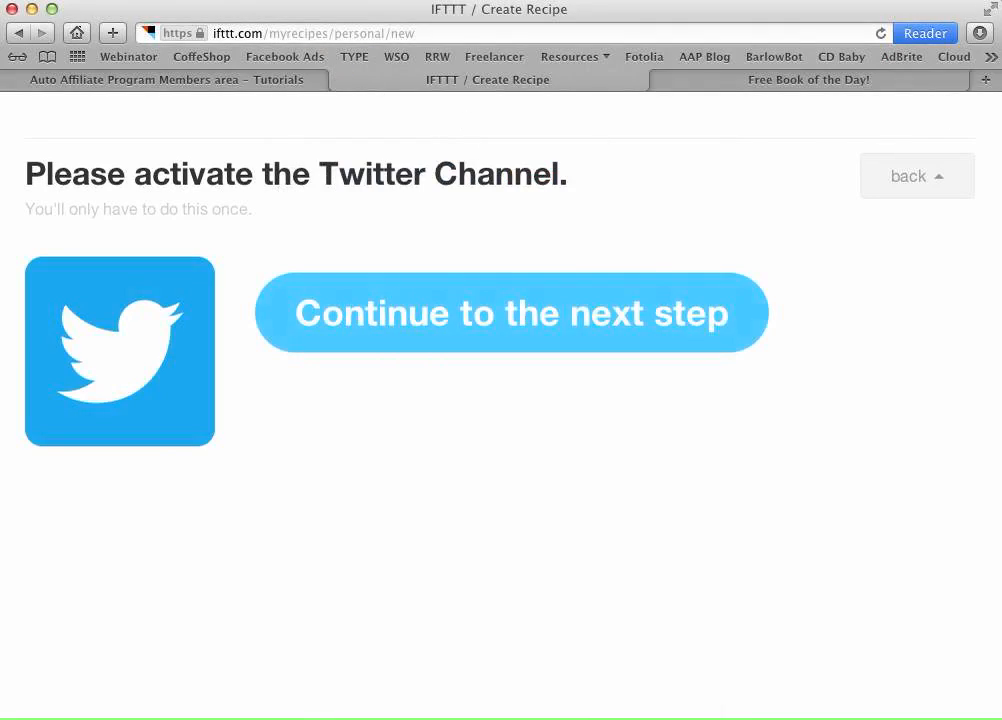
click(986, 79)
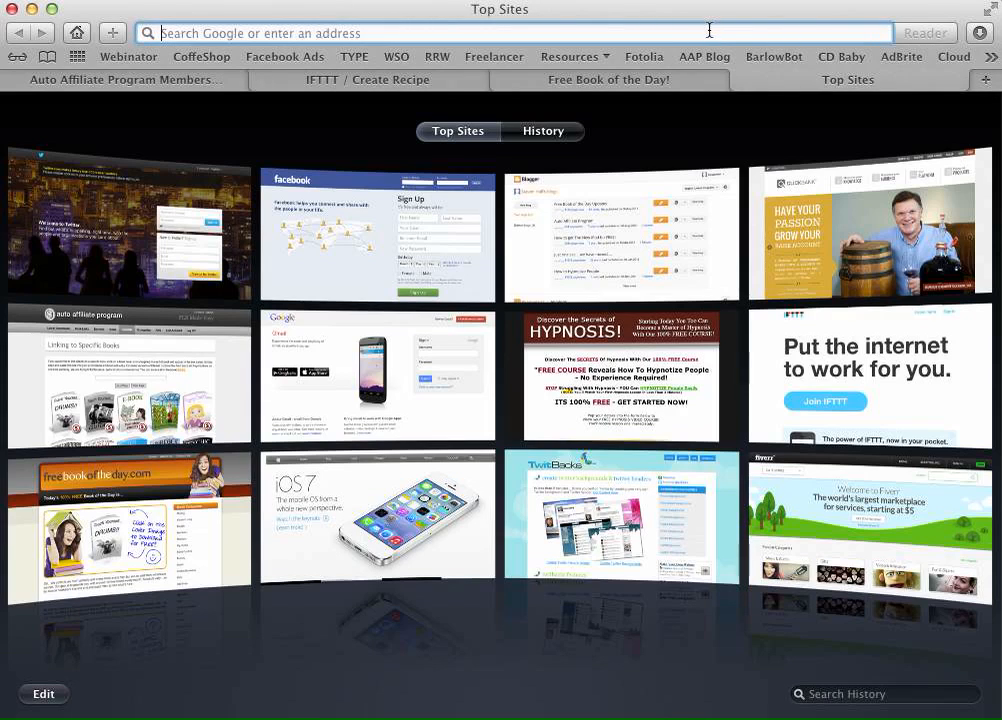
- Go to twitter.com, sign in with the saved credentials, and return to the IFTTT recipe tab
text(twitter.com)
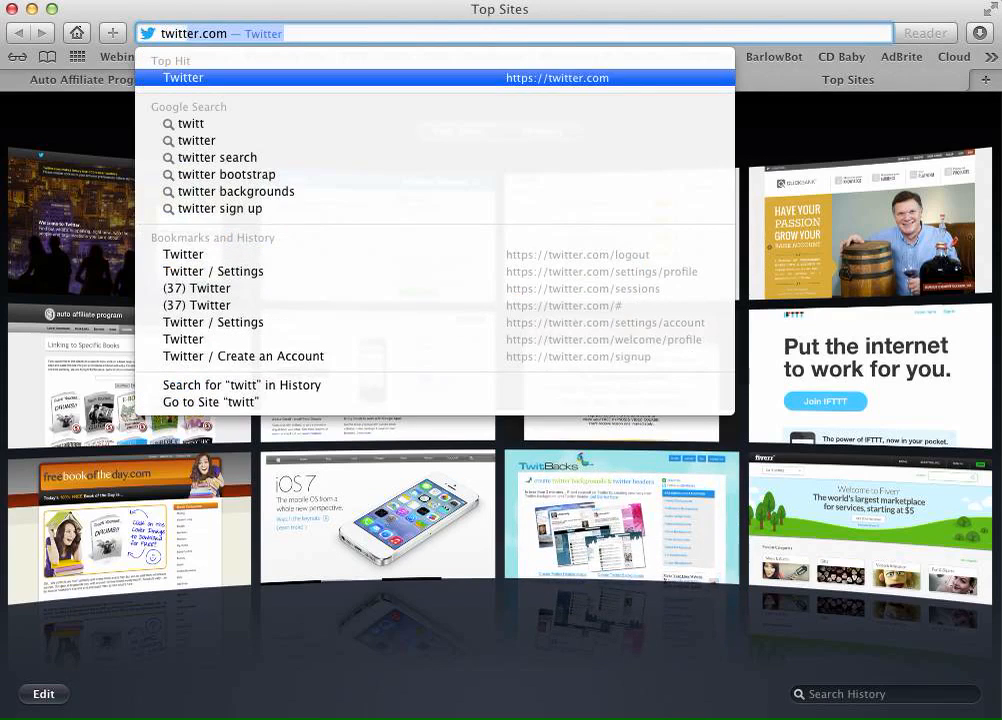
key(Return)
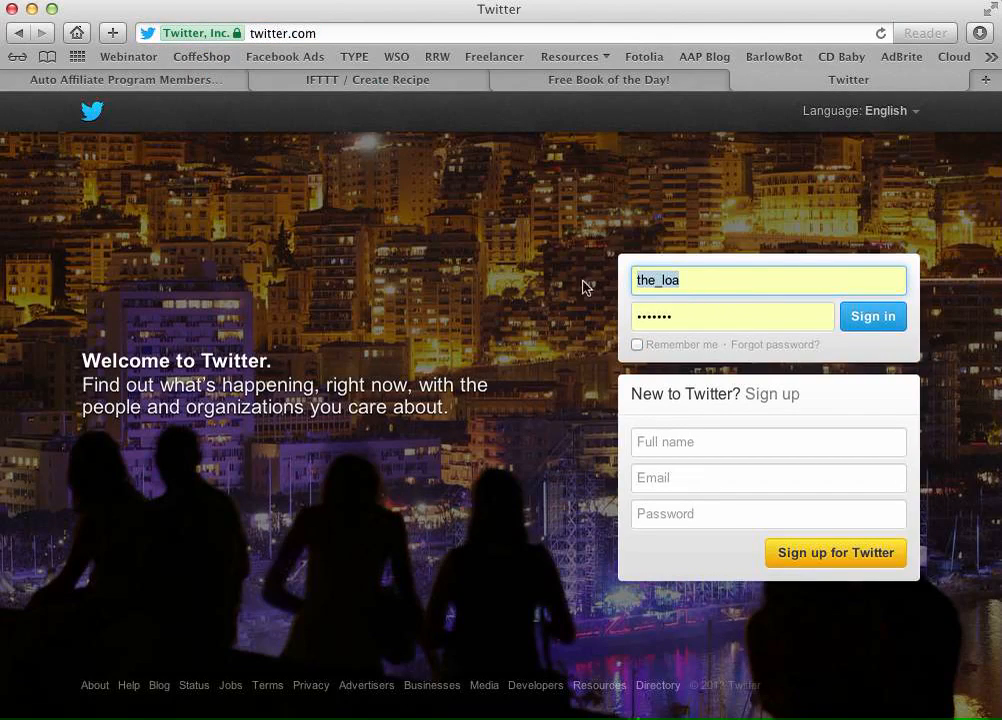
click(682, 276)
click(868, 329)
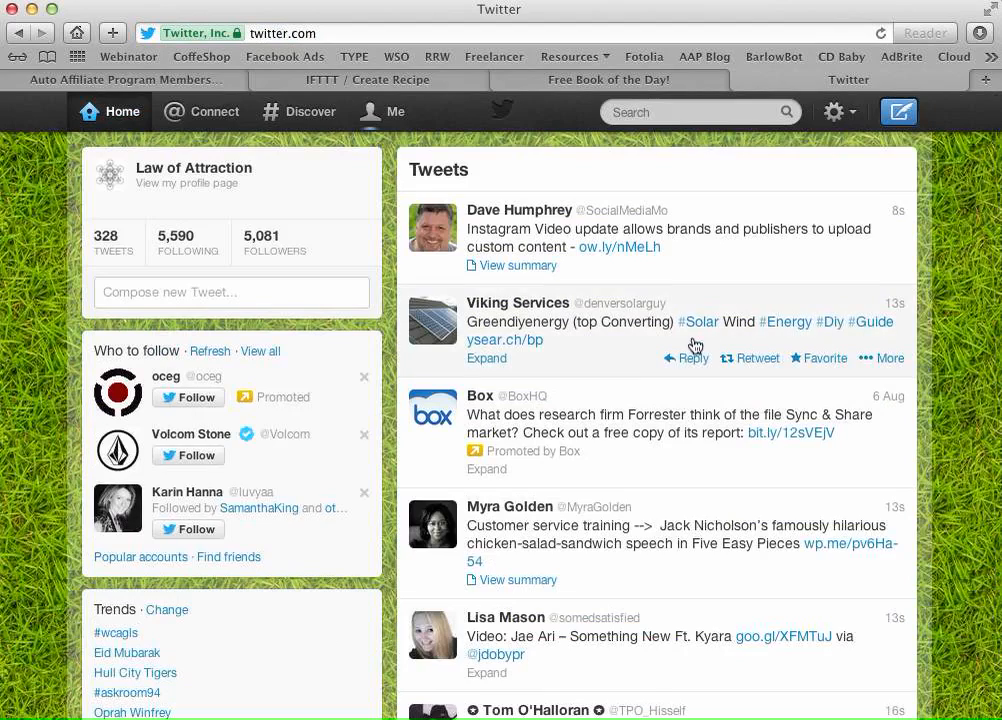
click(416, 83)
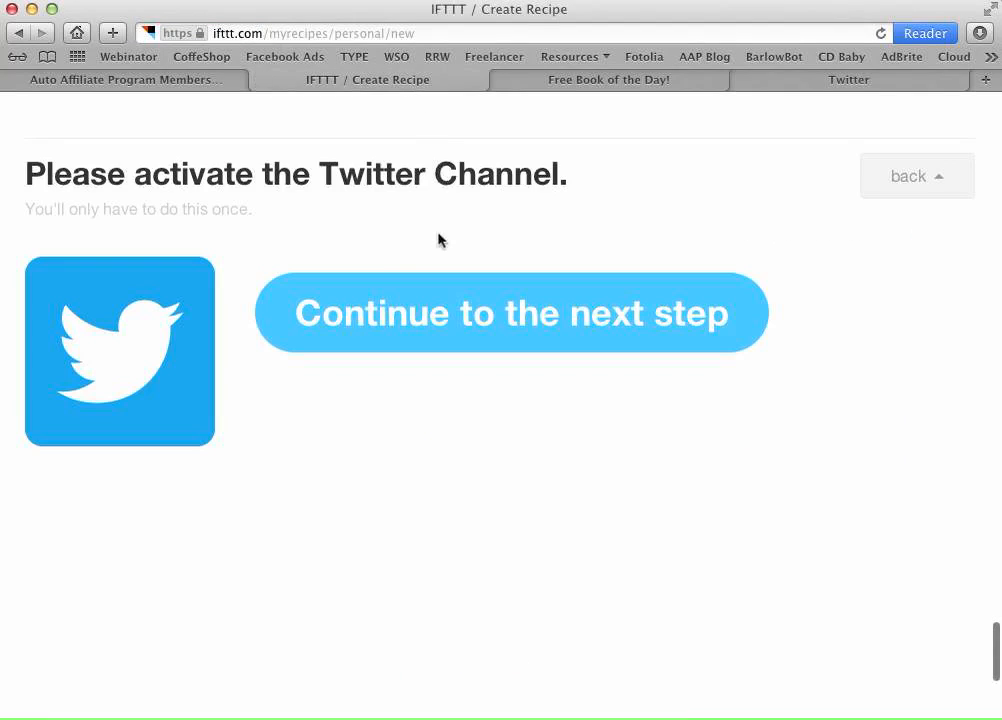
- Activate the Twitter channel by authorizing the IFTTT app on the Twitter account
click(465, 327)
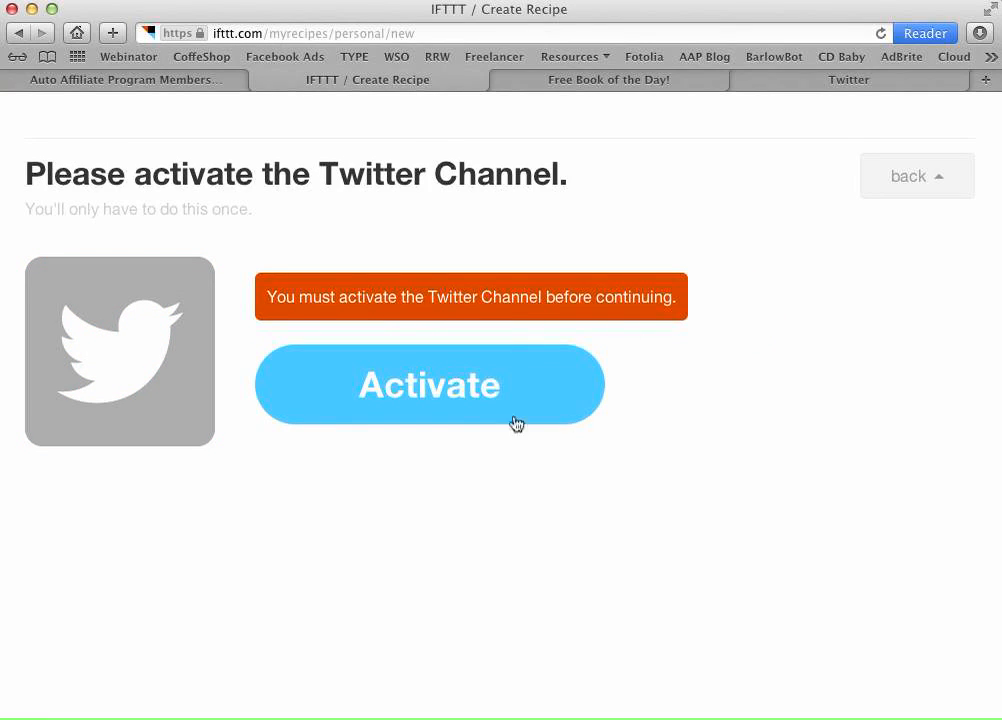
click(445, 396)
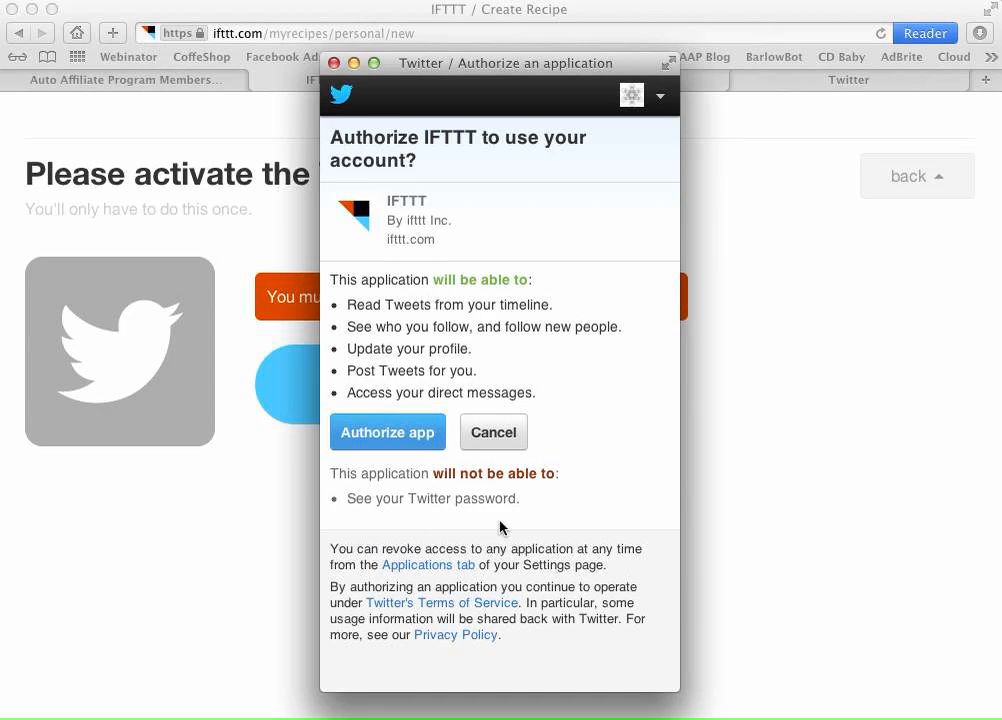
click(369, 435)
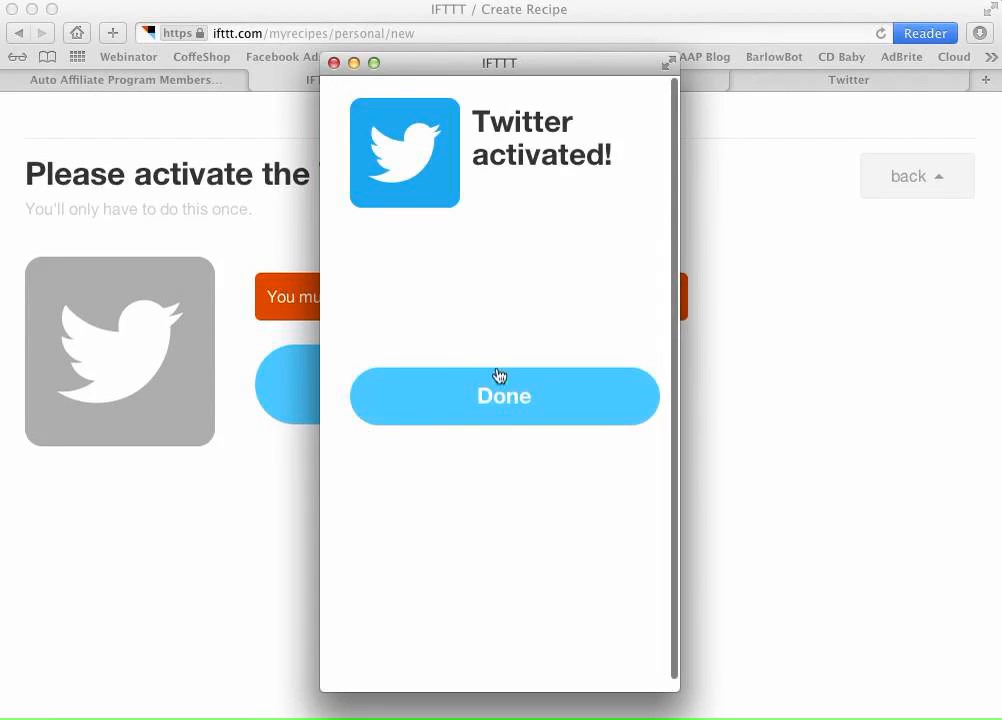
click(511, 414)
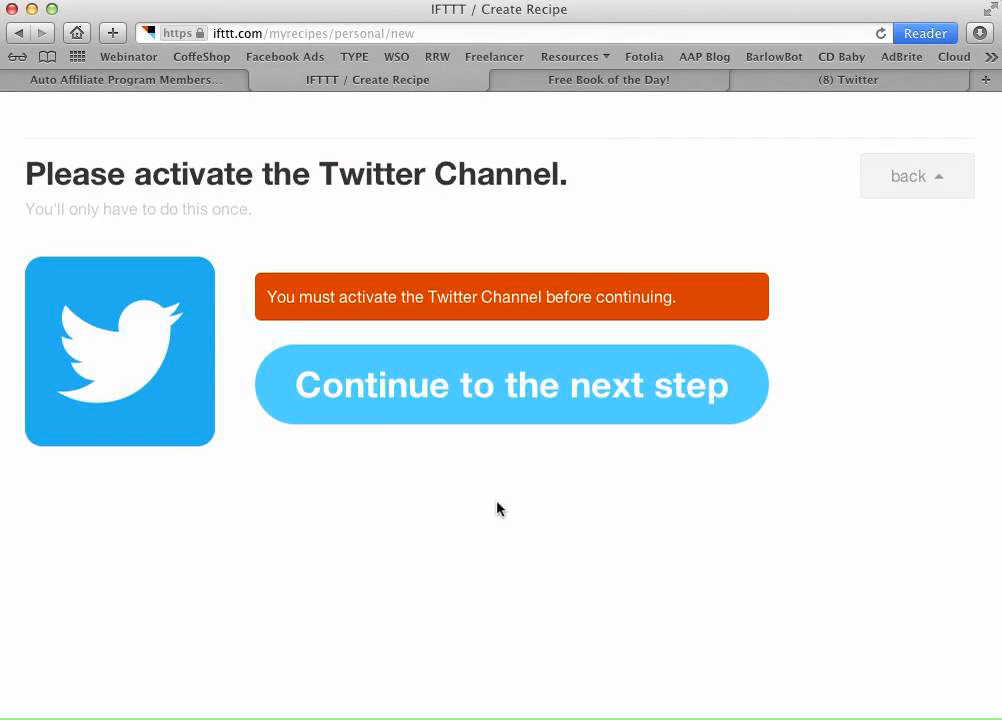
- Close the Twitter tab, check the tutorial, and continue the recipe past Twitter activation
click(822, 88)
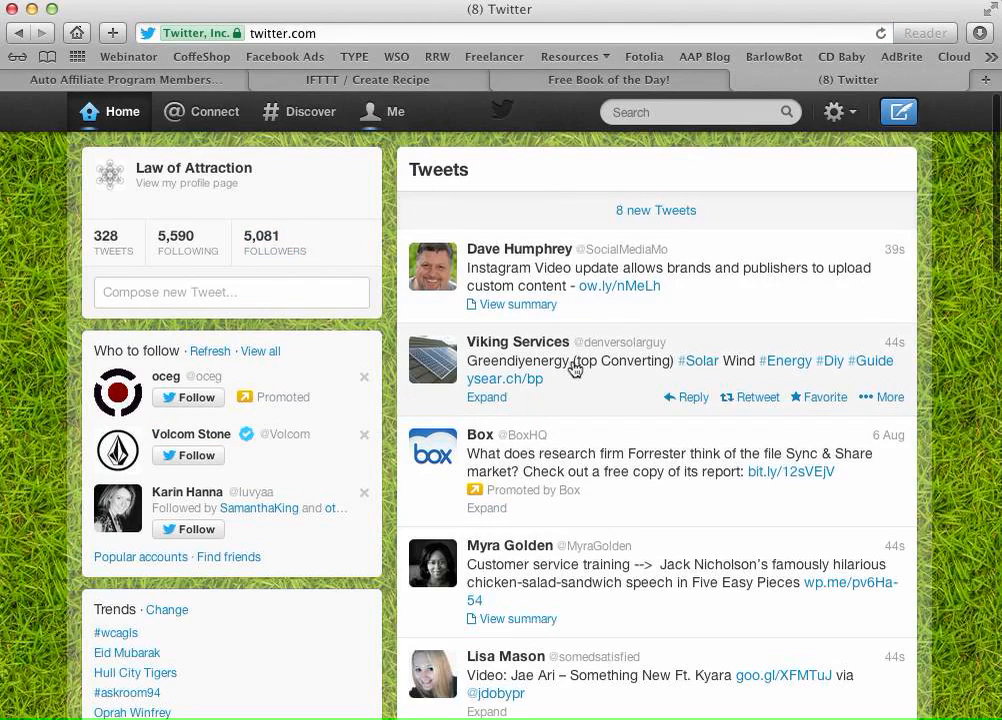
click(741, 80)
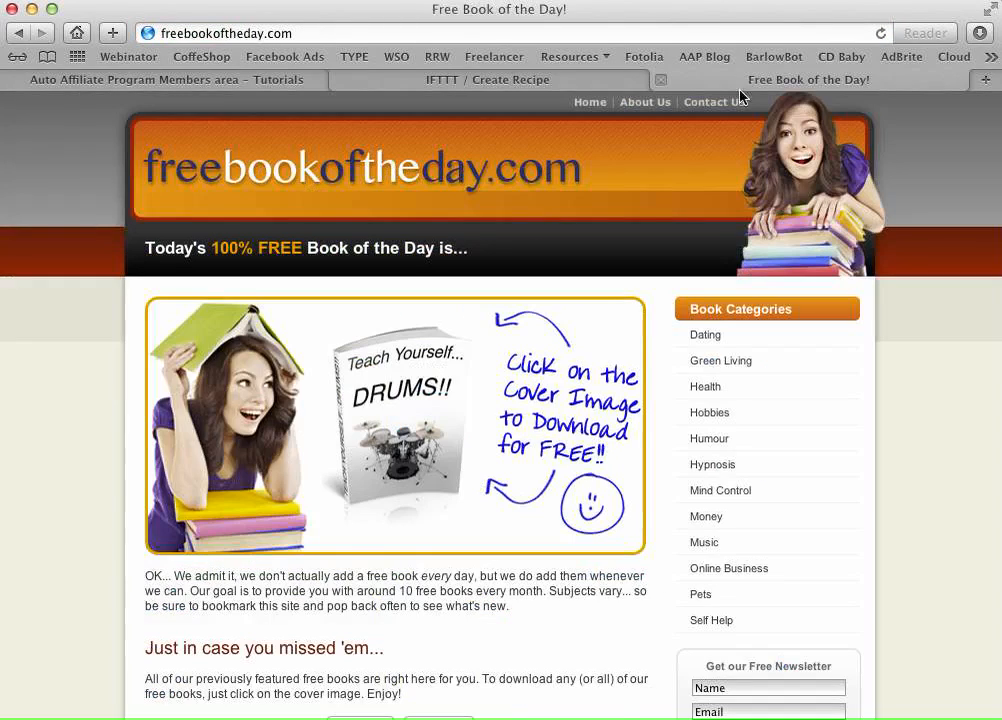
click(474, 86)
click(199, 80)
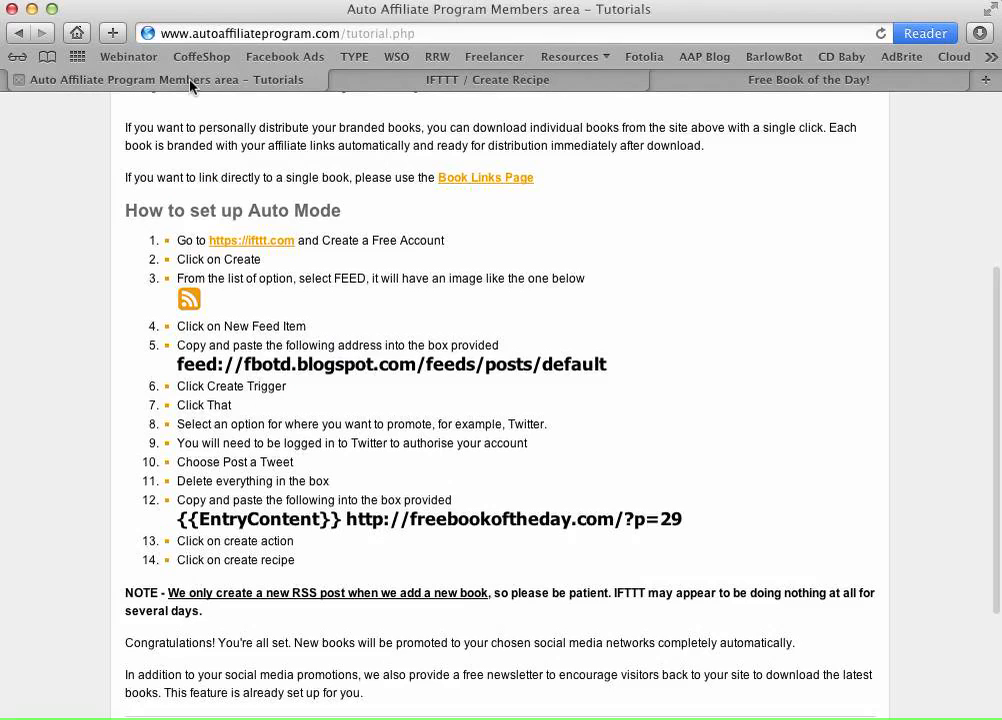
scroll(349, 386, down, 2)
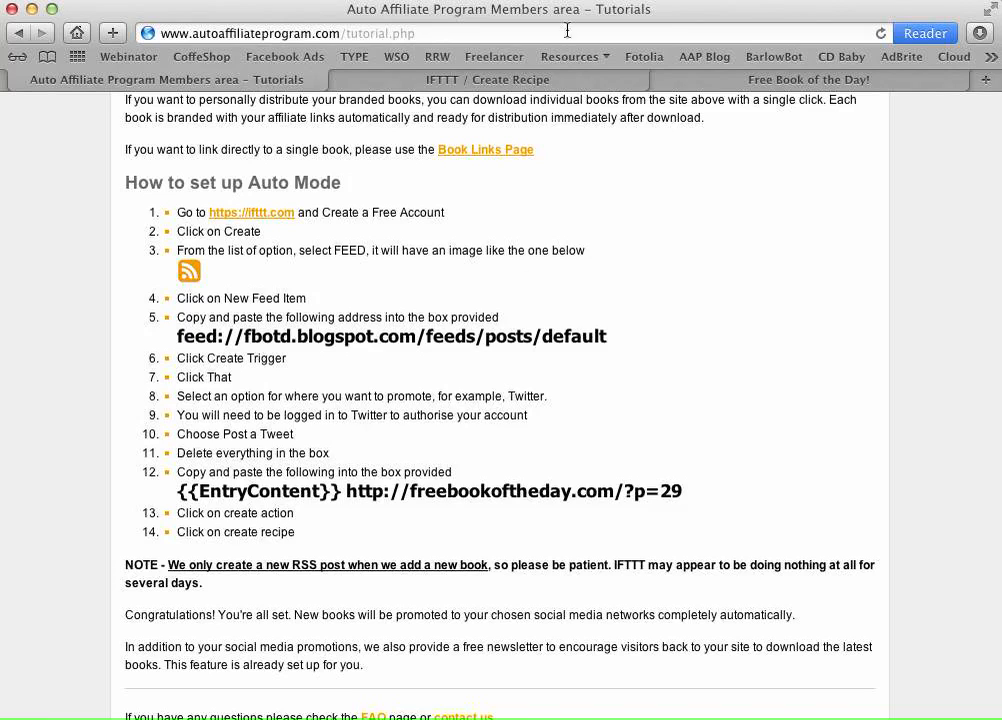
click(488, 82)
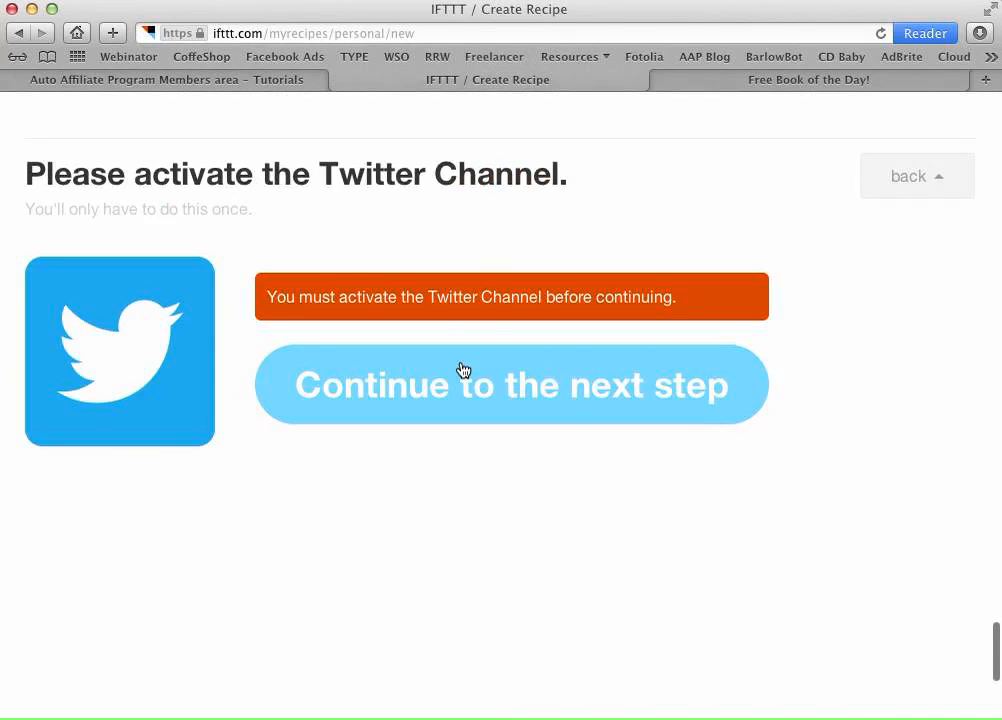
click(462, 370)
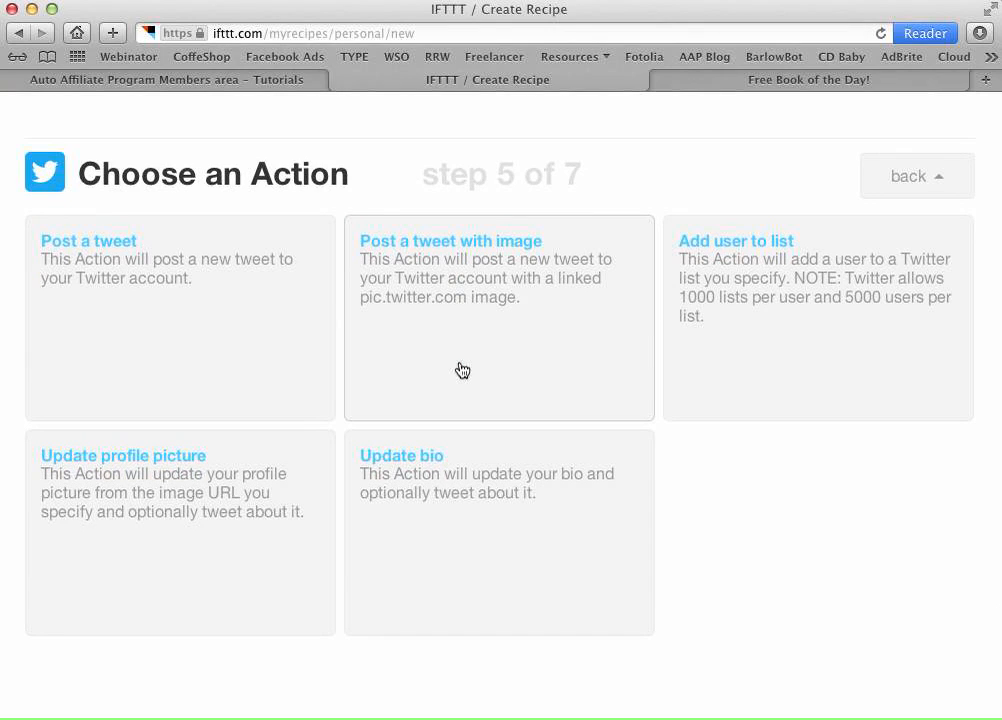
- Choose Post a tweet as the recipe's action
click(242, 84)
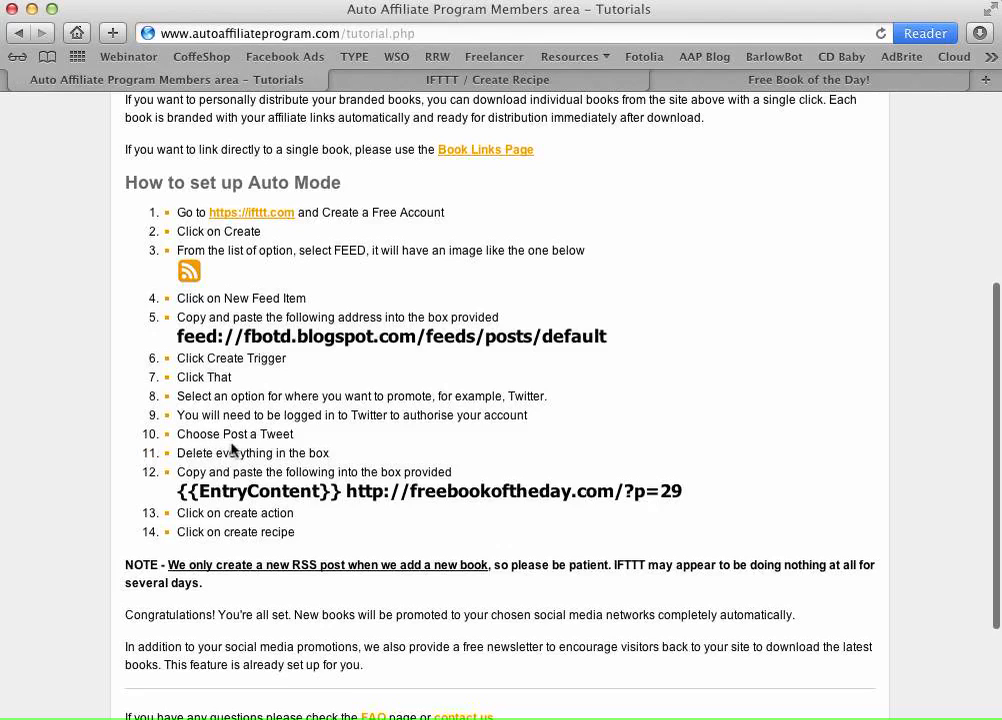
click(459, 79)
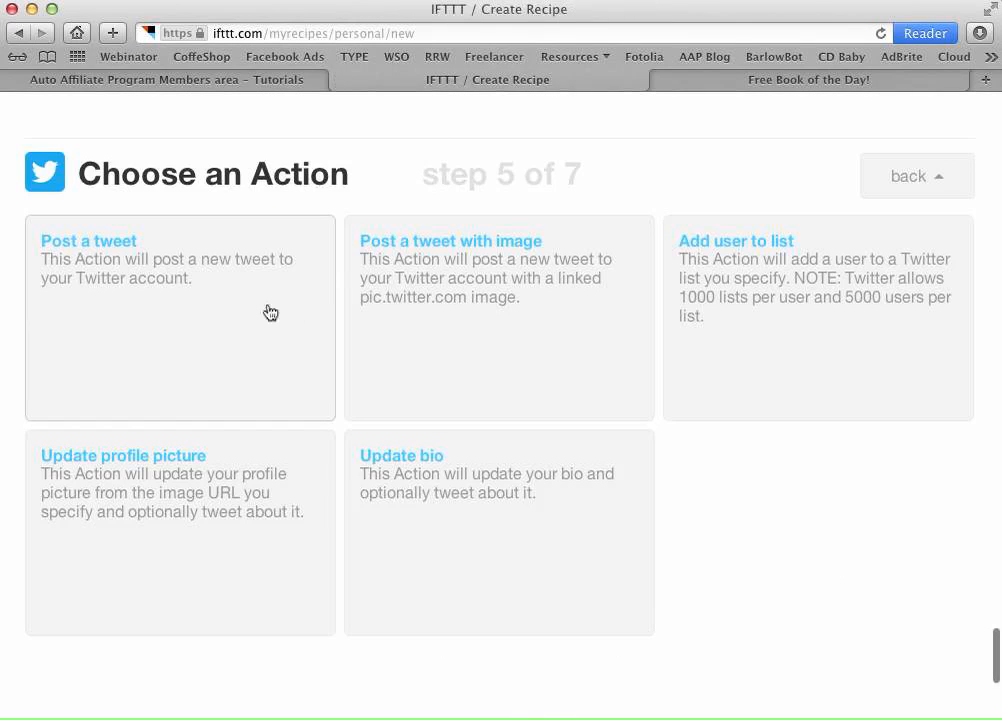
click(108, 253)
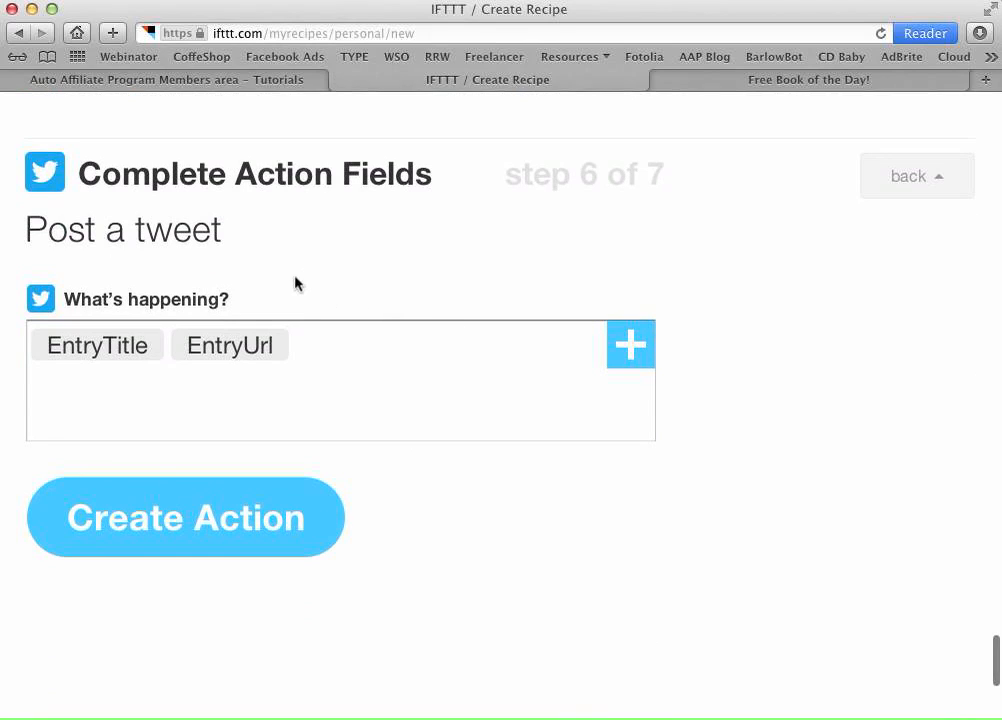
- Delete the default EntryTitle and EntryUrl text so the tweet box is empty
click(286, 82)
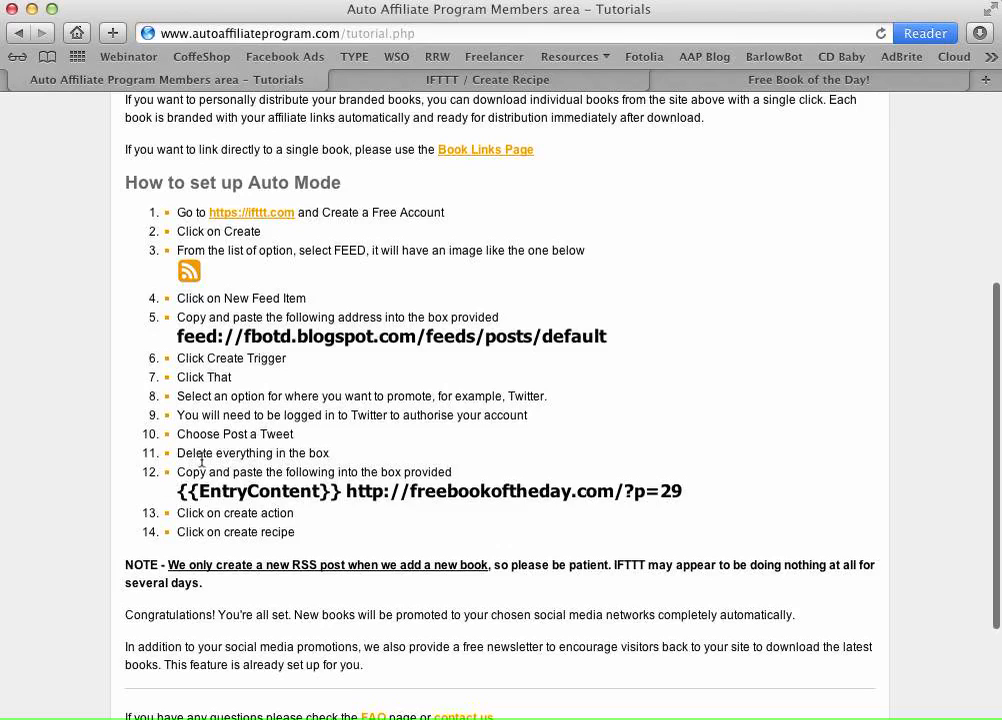
click(470, 80)
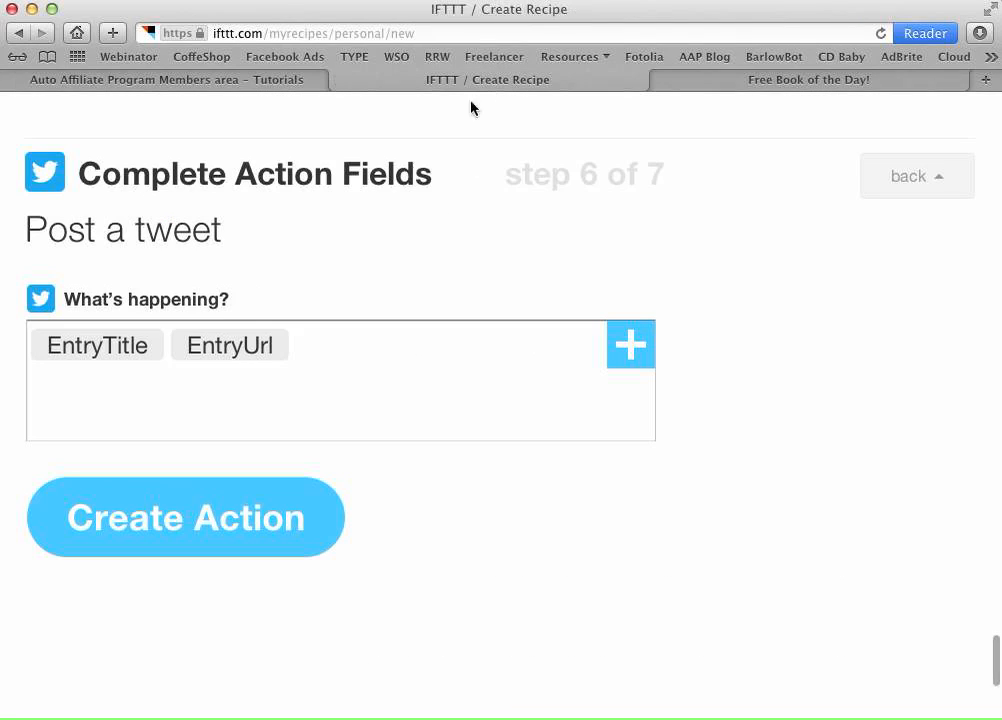
click(369, 332)
key(BackSpace)
key(BackSpace)
key(BackSpace)
key(BackSpace)
key(BackSpace)
key(BackSpace)
key(BackSpace)
key(BackSpace)
key(BackSpace)
key(BackSpace)
key(BackSpace)
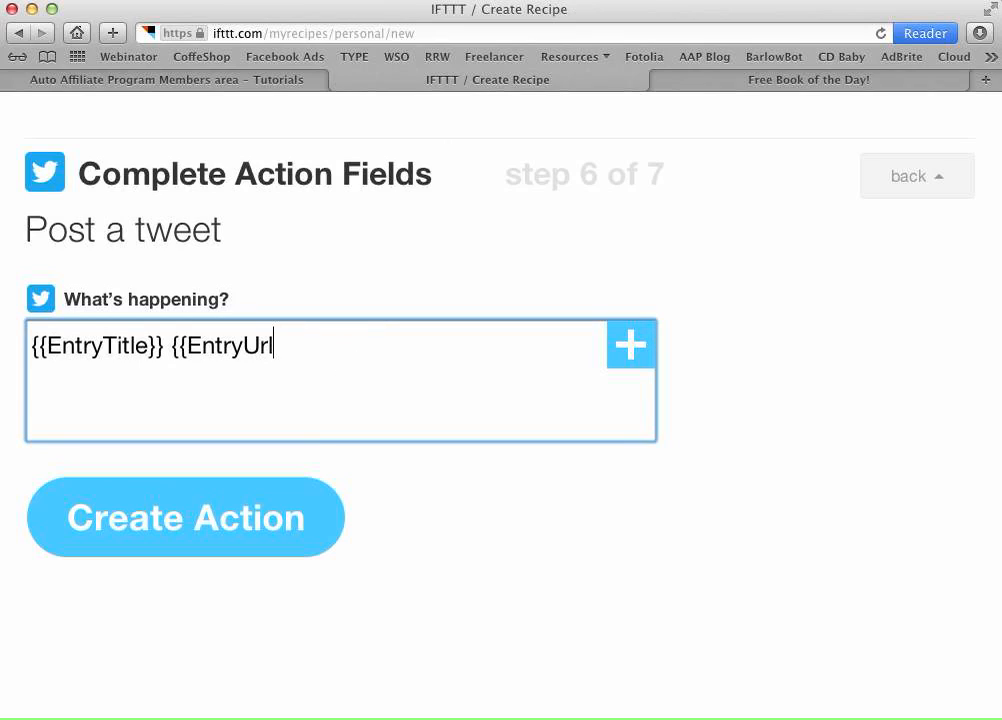
key(BackSpace)
key(BackSpace)
key(BackSpace)
key(BackSpace)
key(BackSpace)
key(BackSpace)
key(BackSpace)
key(BackSpace)
key(BackSpace)
key(BackSpace)
key(BackSpace)
key(BackSpace)
key(BackSpace)
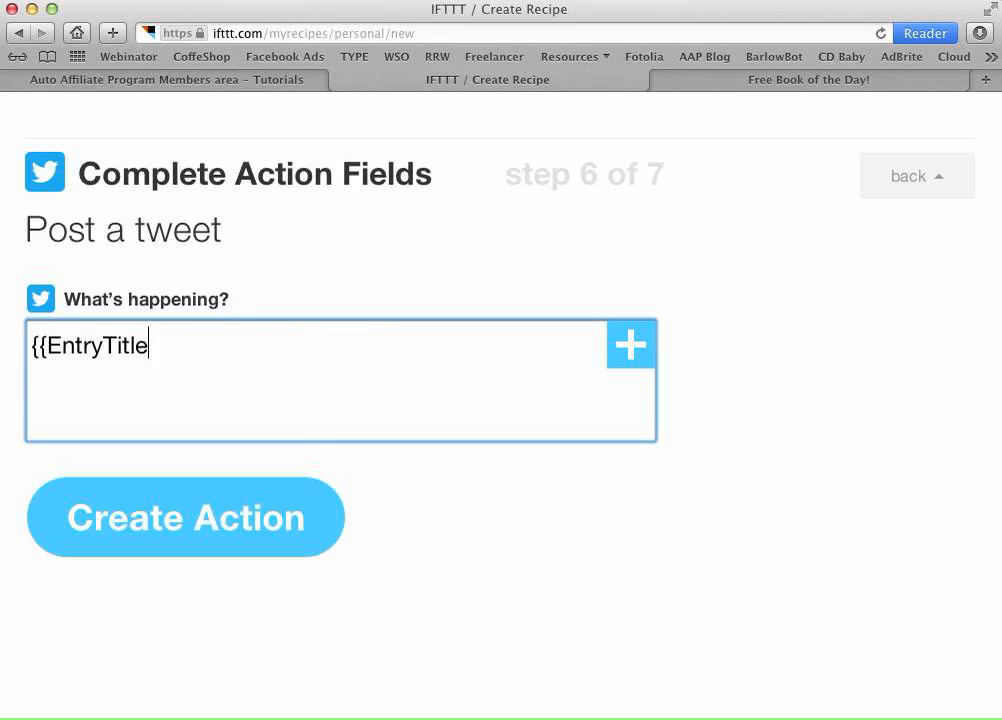
key(BackSpace)
key(BackSpace)
key(BackSpace)
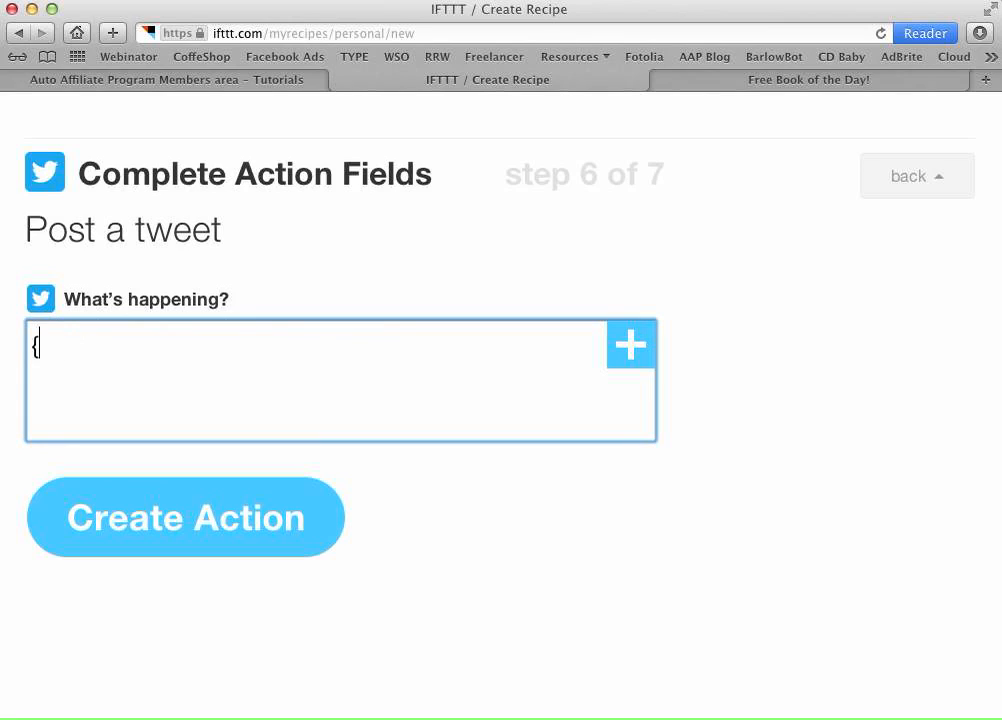
click(268, 80)
scroll(356, 504, down, 2)
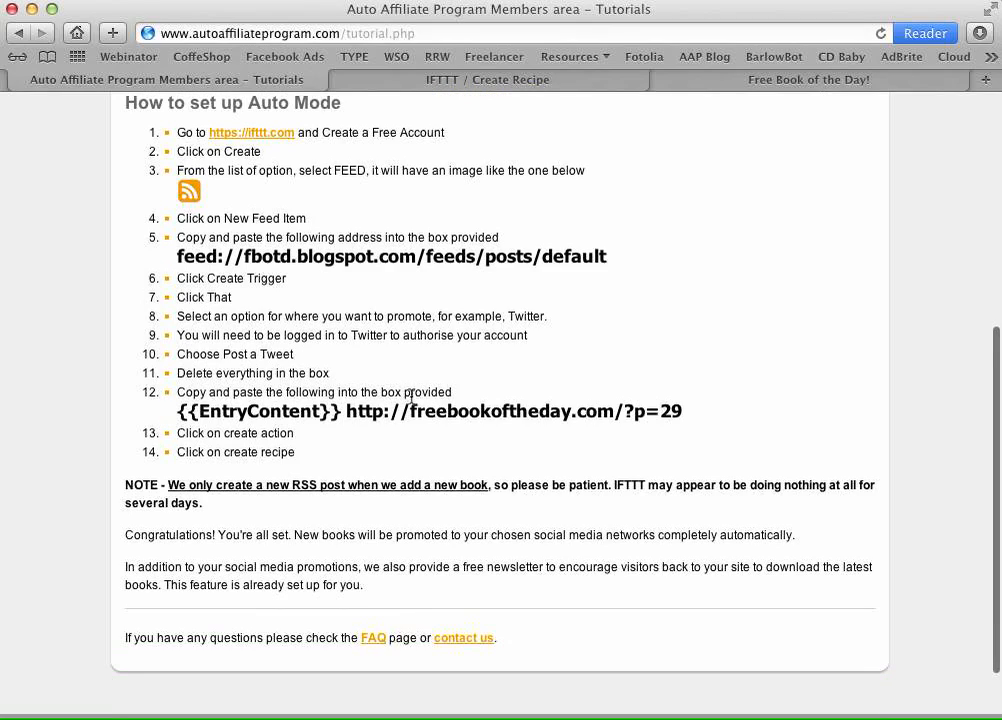
drag(685, 414, 179, 410)
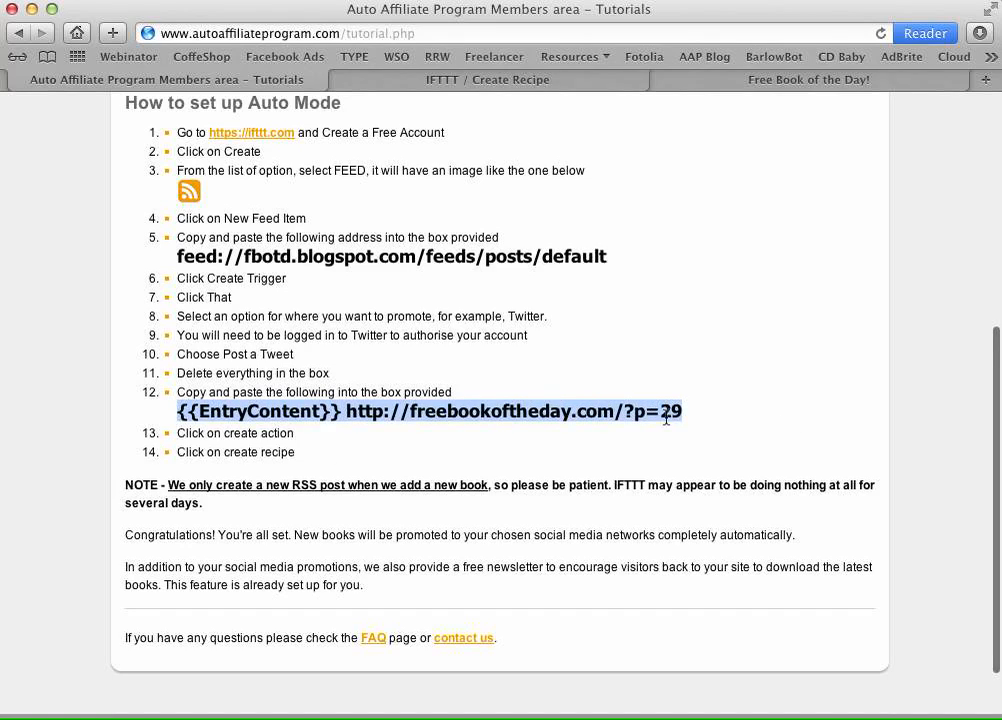
right_click(430, 410)
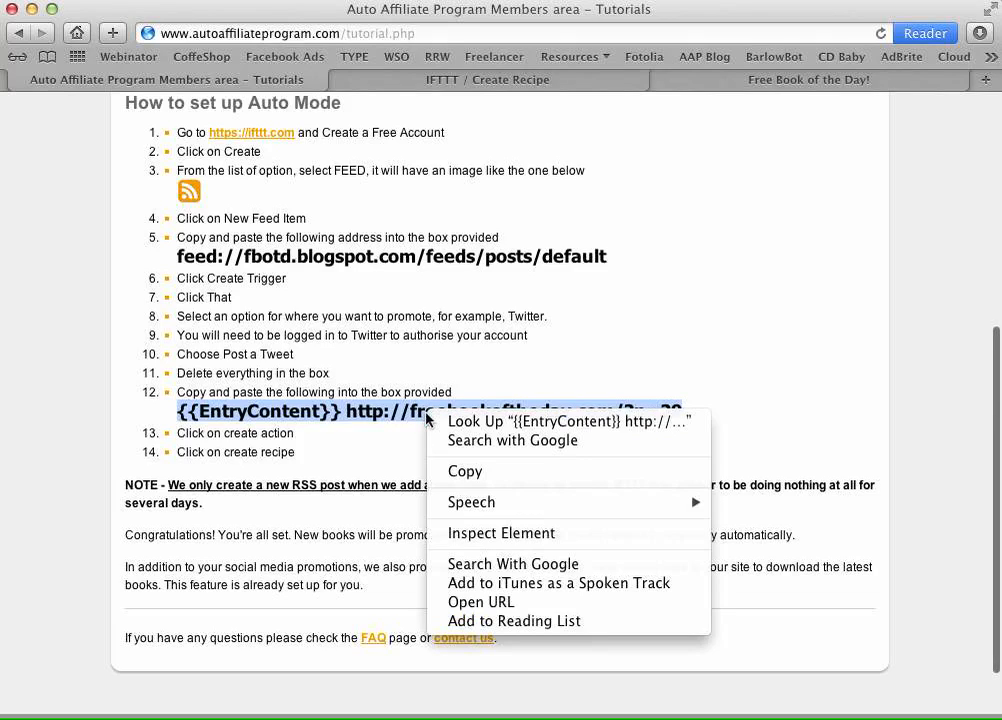
click(476, 470)
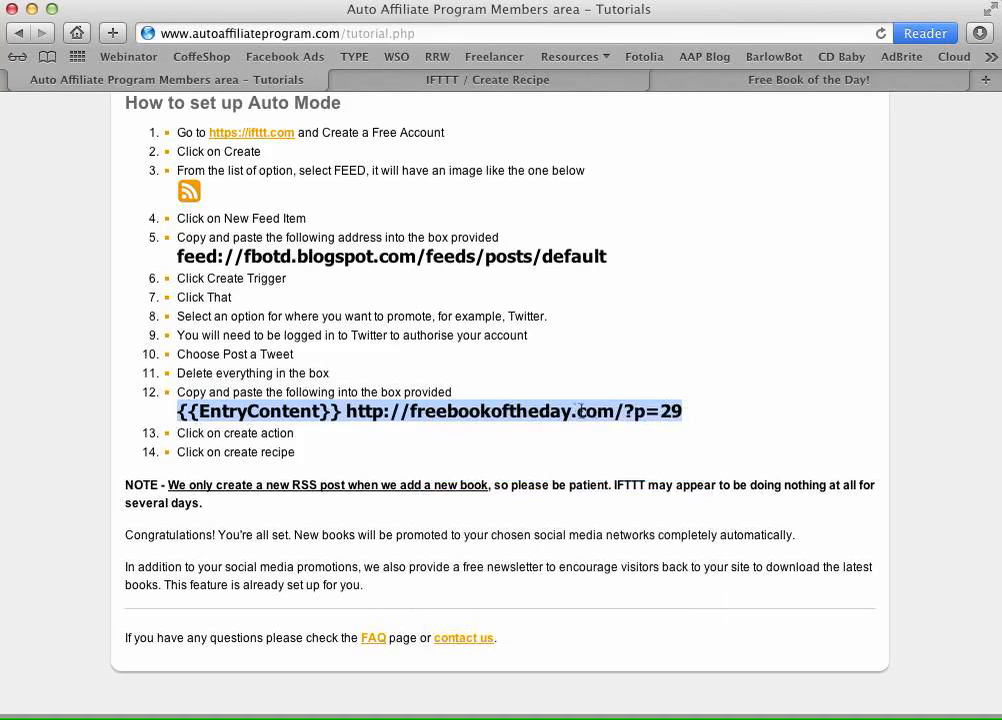
click(405, 80)
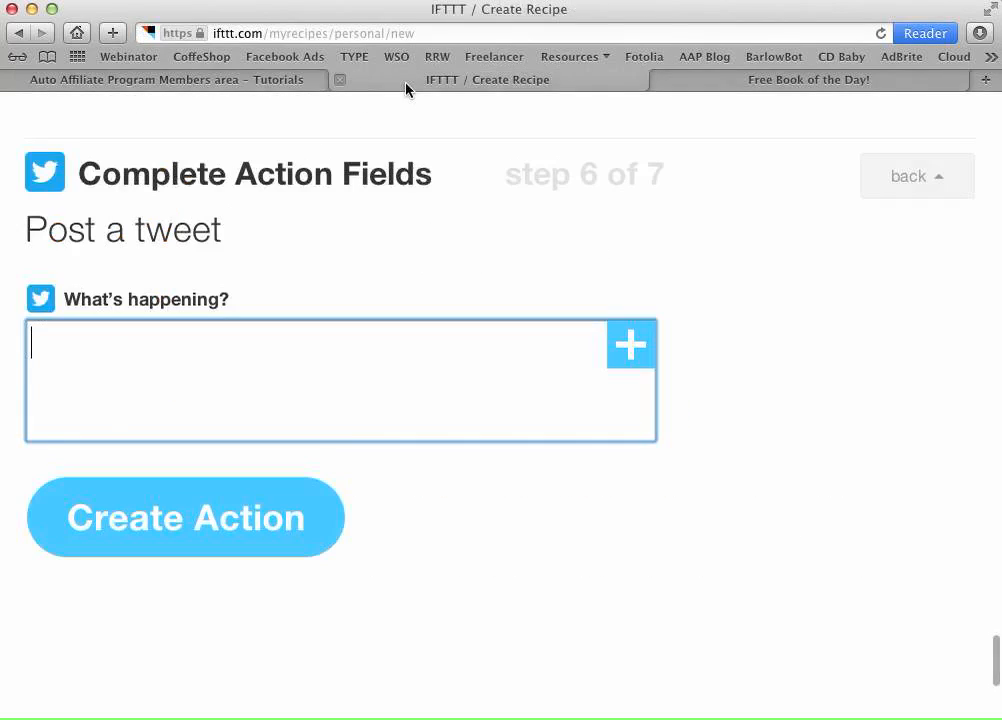
right_click(101, 352)
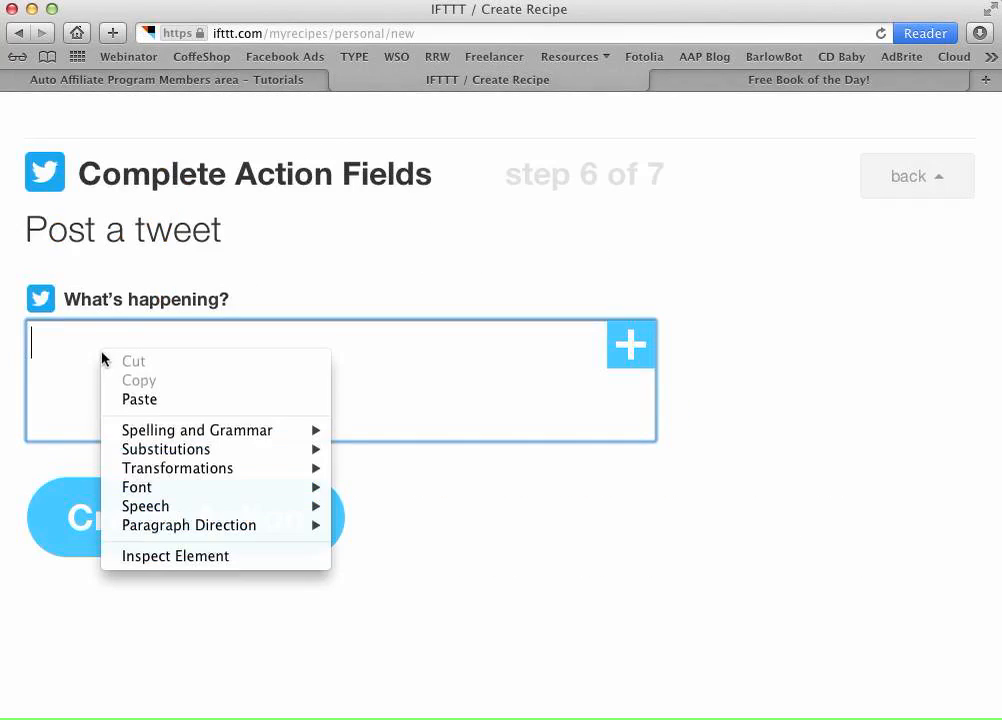
click(140, 400)
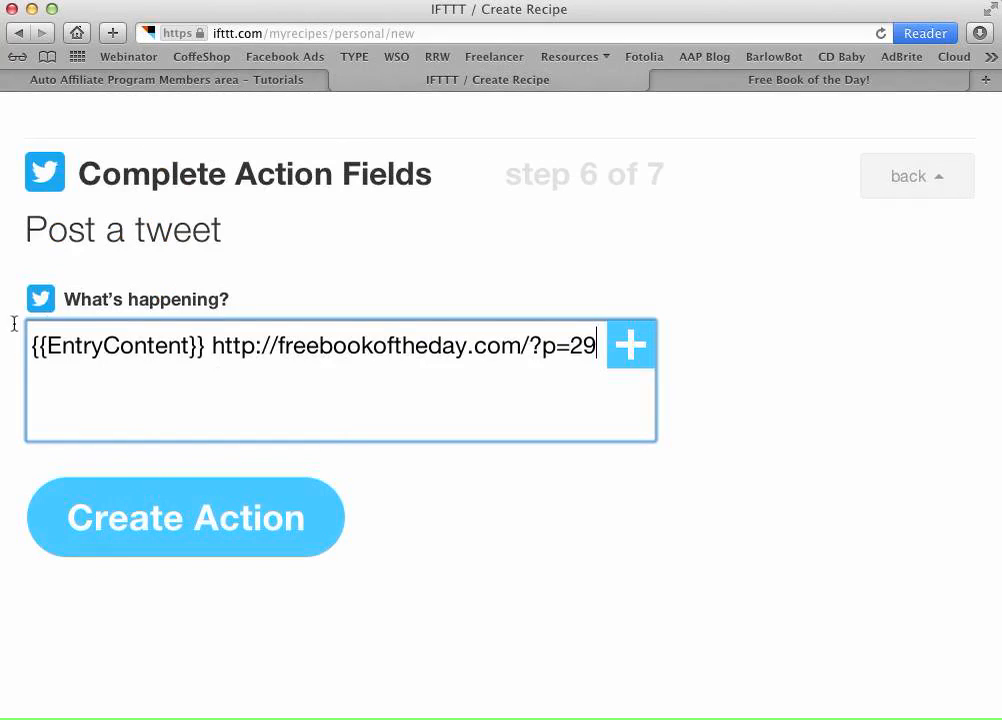
- Save the tweet action and move on to the recipe's final step
click(190, 79)
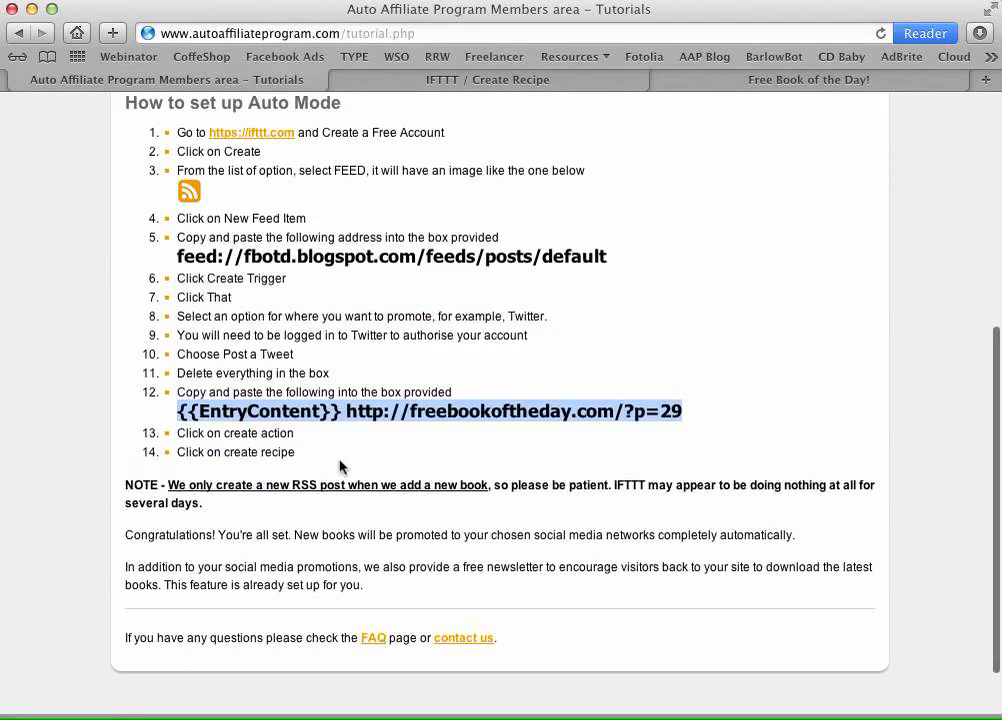
scroll(303, 430, down, 2)
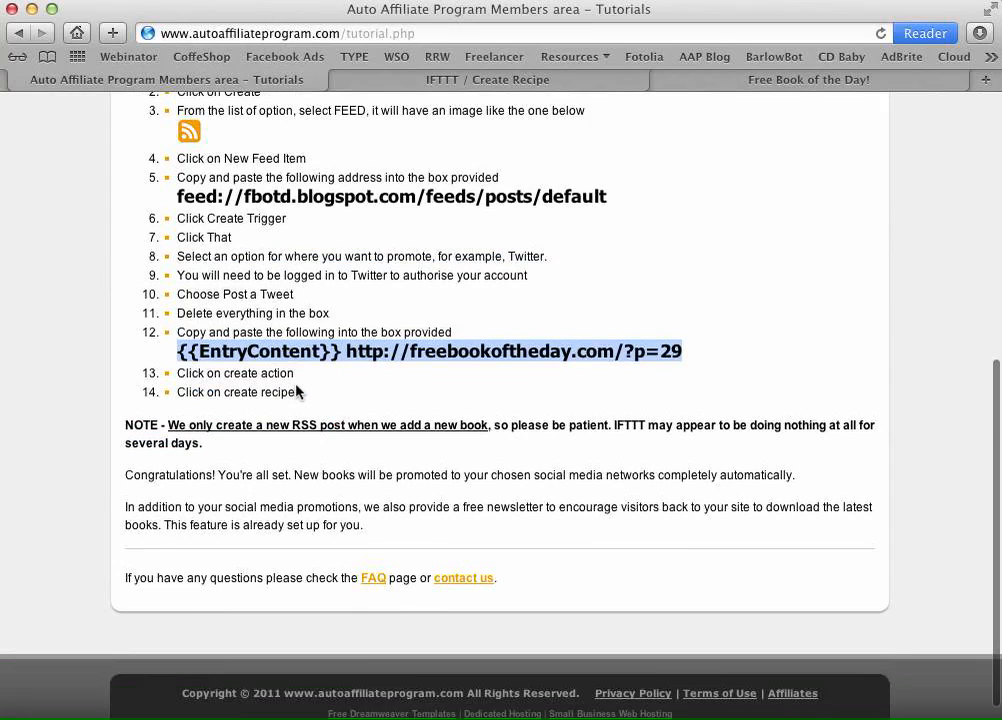
click(458, 84)
click(257, 500)
click(260, 84)
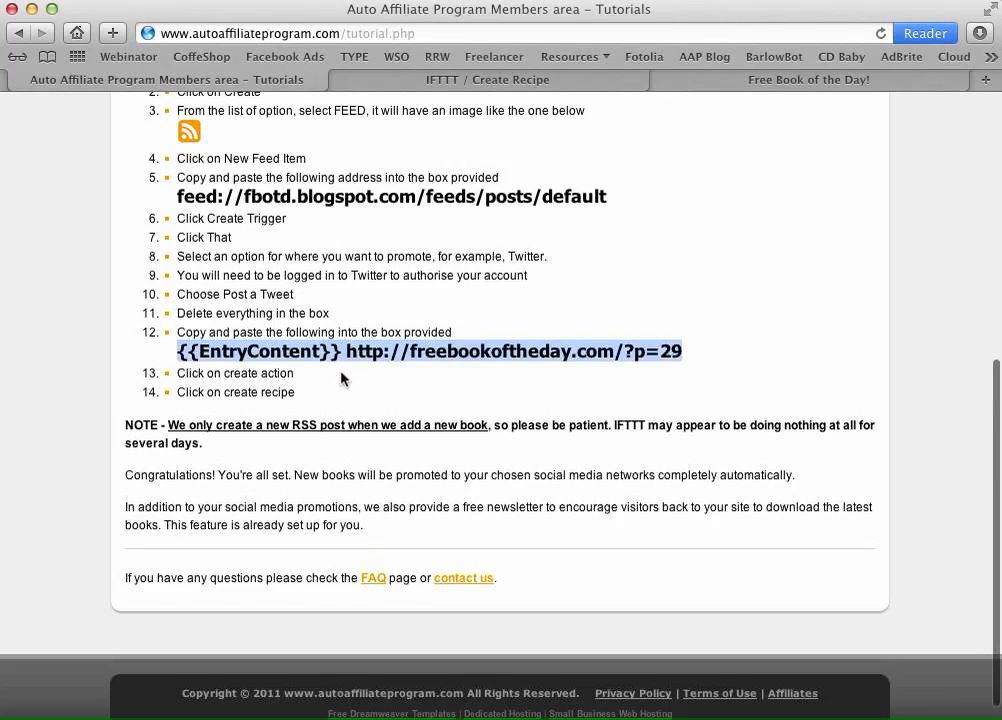
click(438, 84)
- Create the feed-to-Twitter recipe and refresh My Recipes to confirm it is turned on
scroll(432, 412, down, 4)
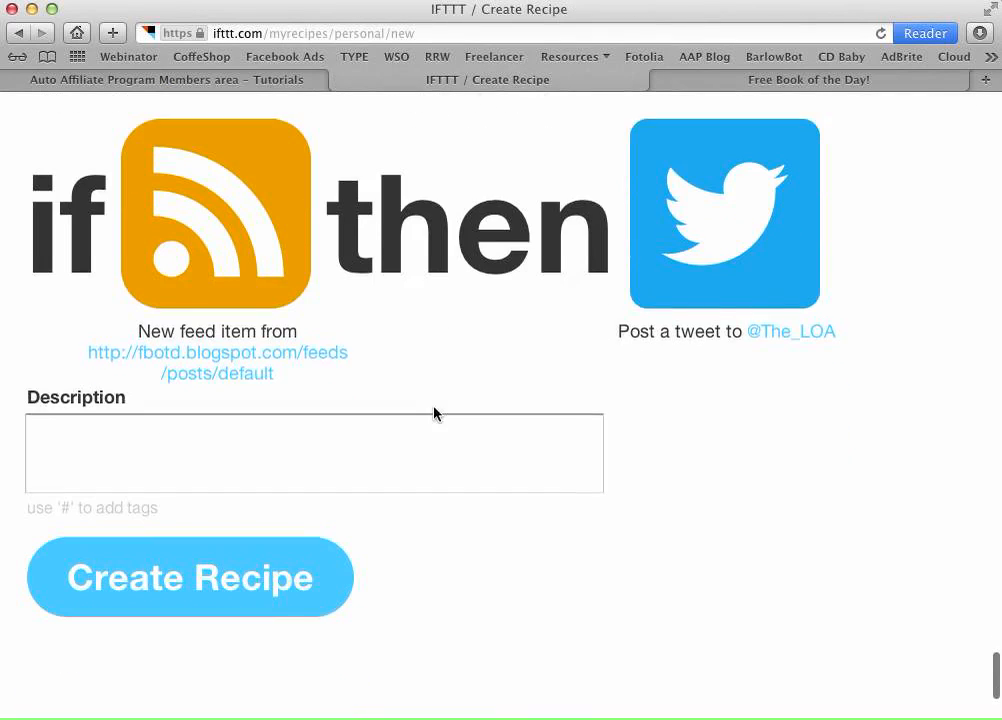
click(231, 563)
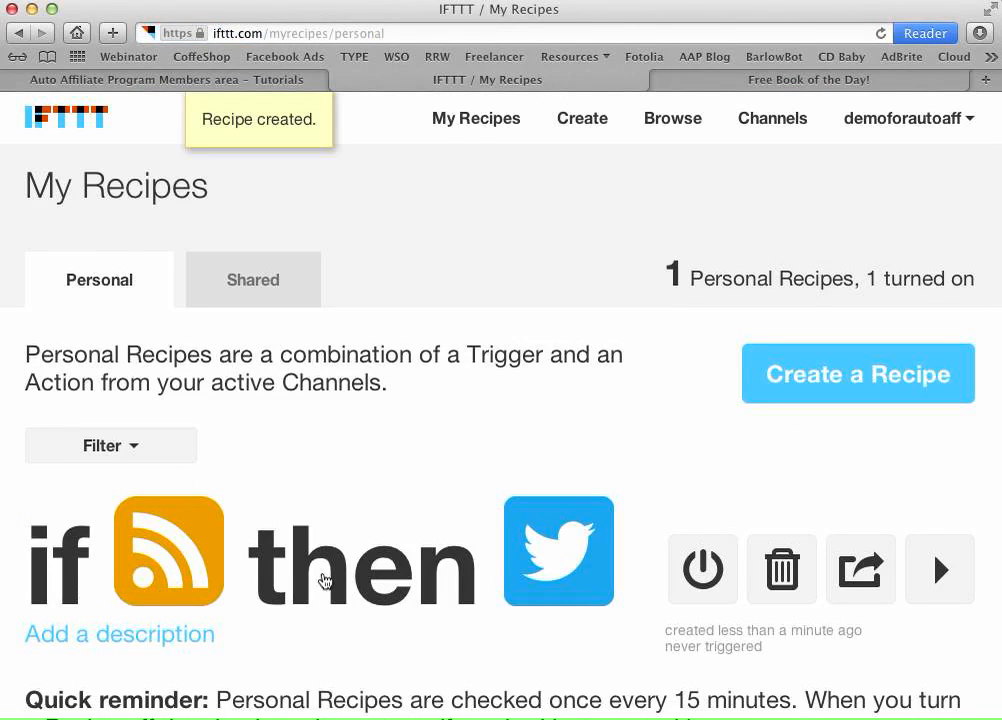
scroll(370, 372, down, 5)
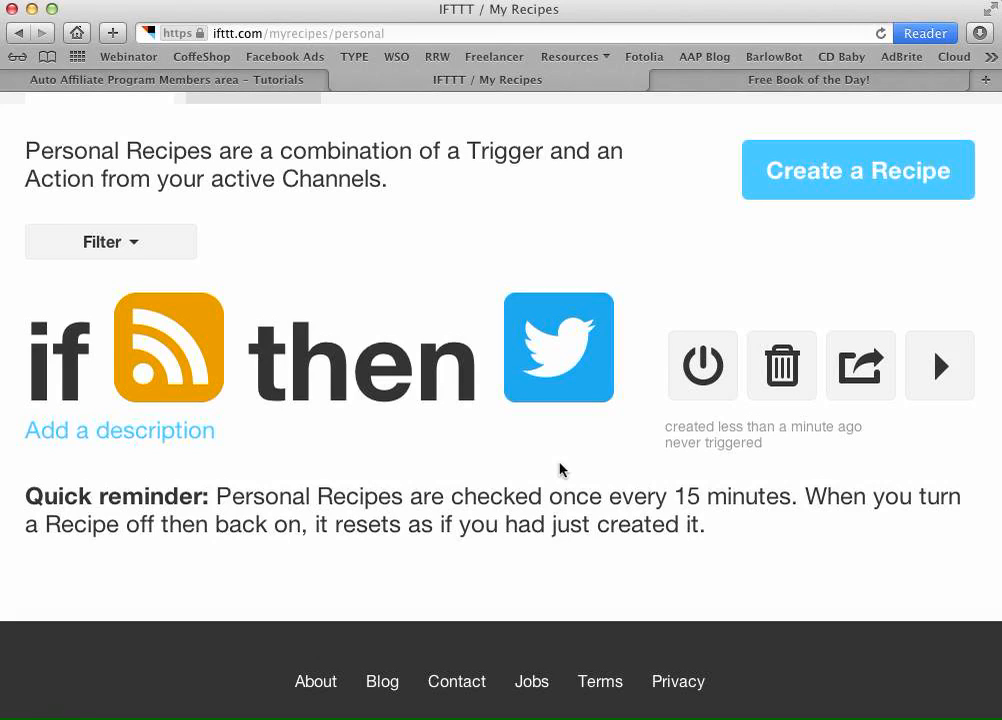
scroll(593, 458, up, 4)
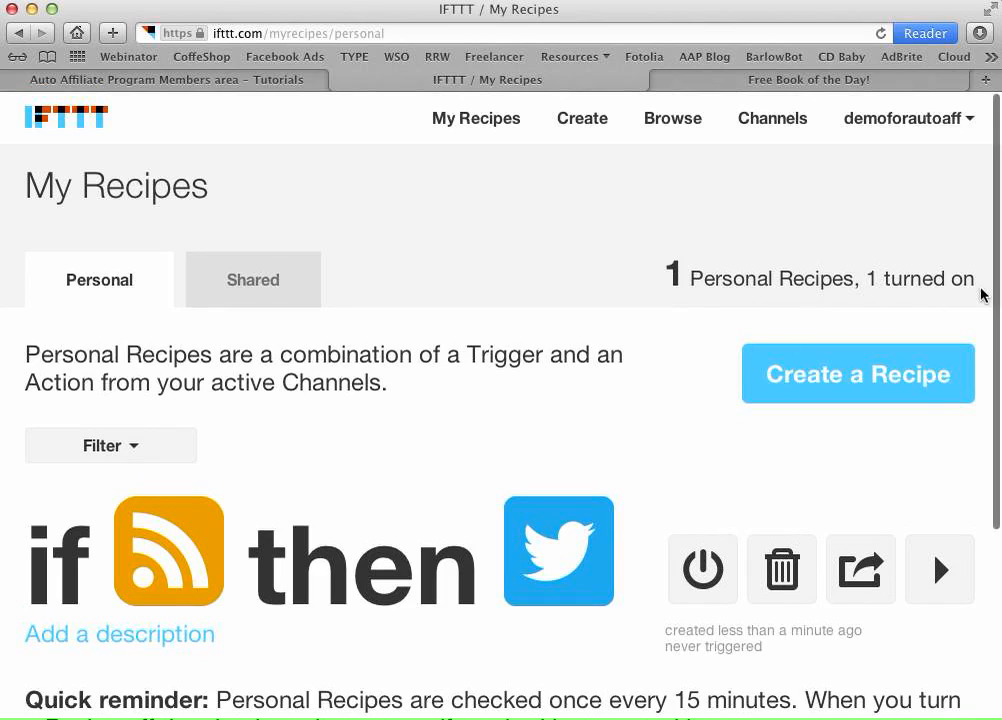
click(481, 120)
scroll(490, 247, down, 4)
scroll(488, 248, up, 4)
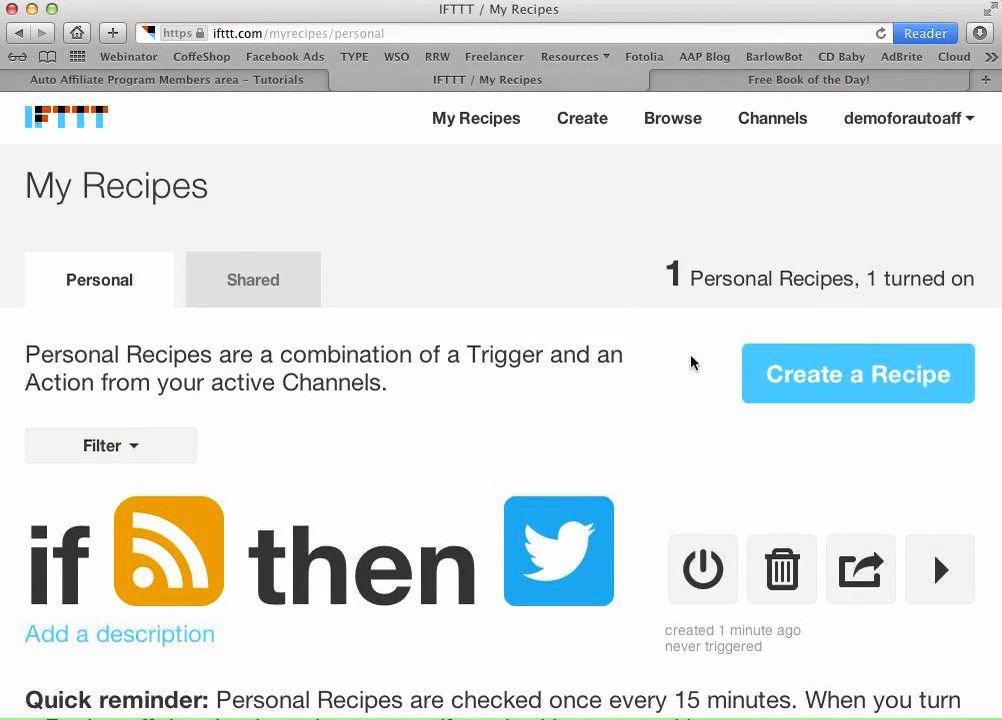
- Open facebook.com in a new tab and log in
click(197, 80)
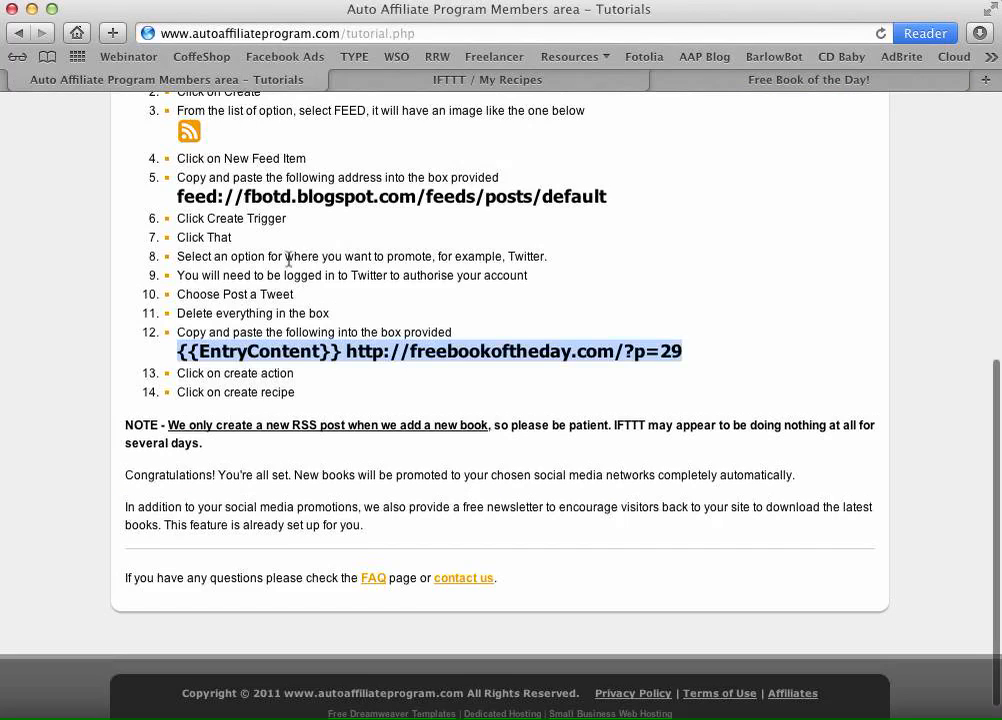
scroll(290, 270, up, 5)
scroll(475, 387, down, 2)
click(662, 421)
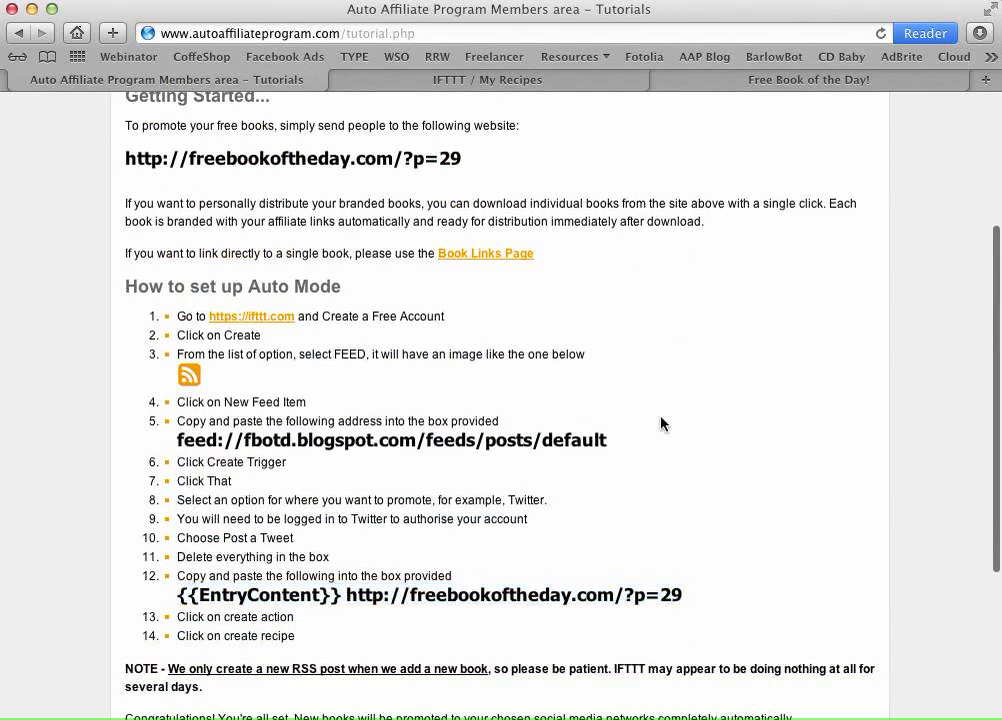
click(986, 79)
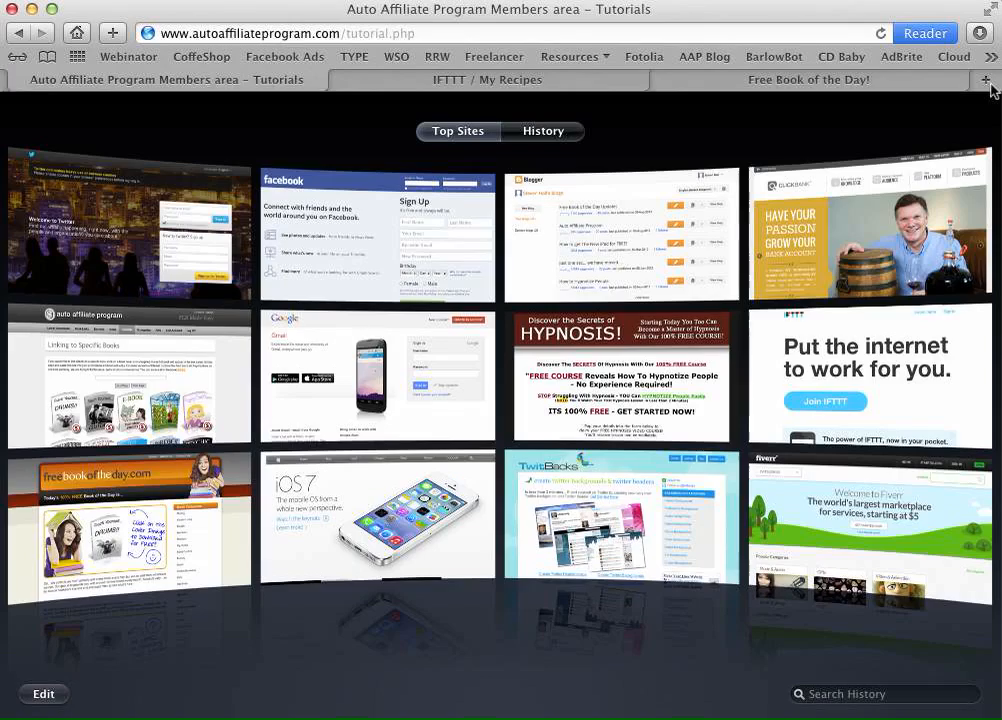
text(facebook.com)
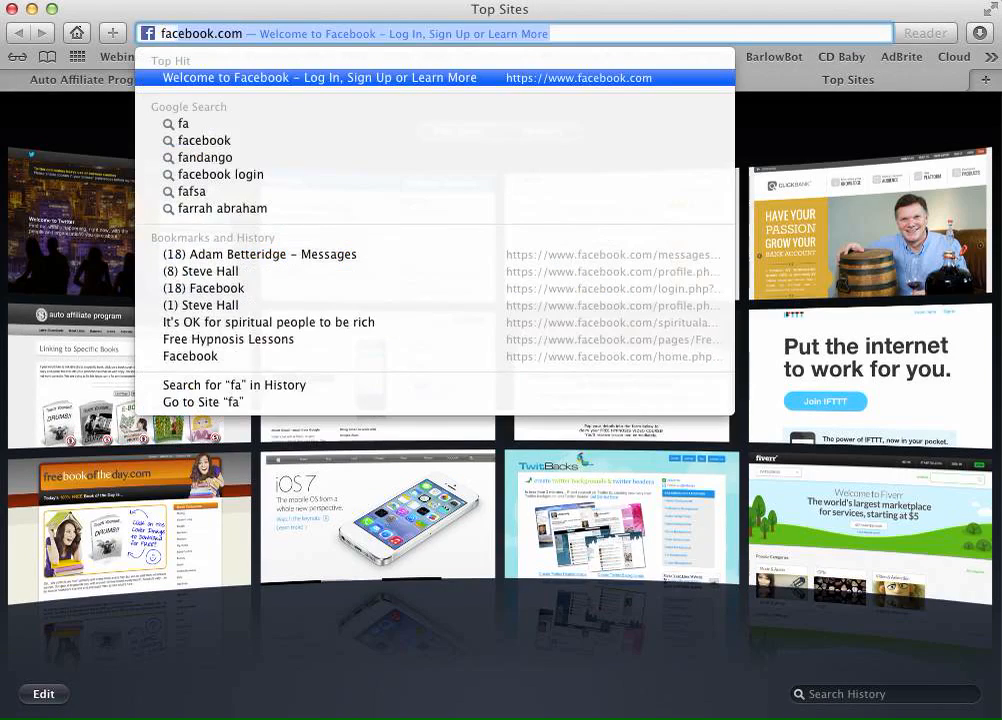
key(Return)
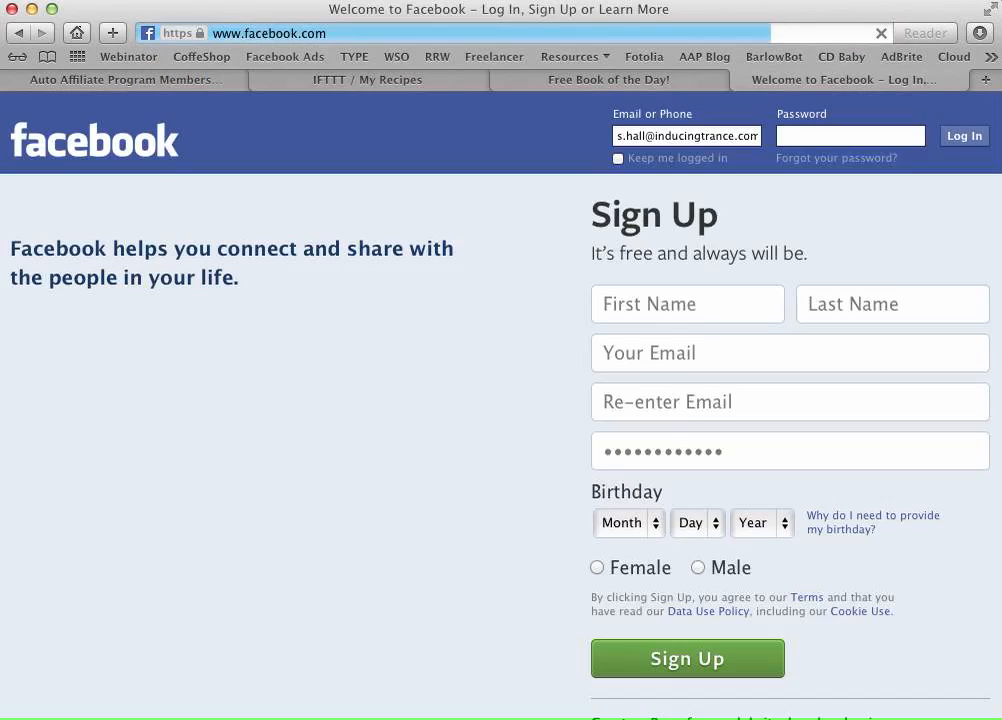
click(957, 137)
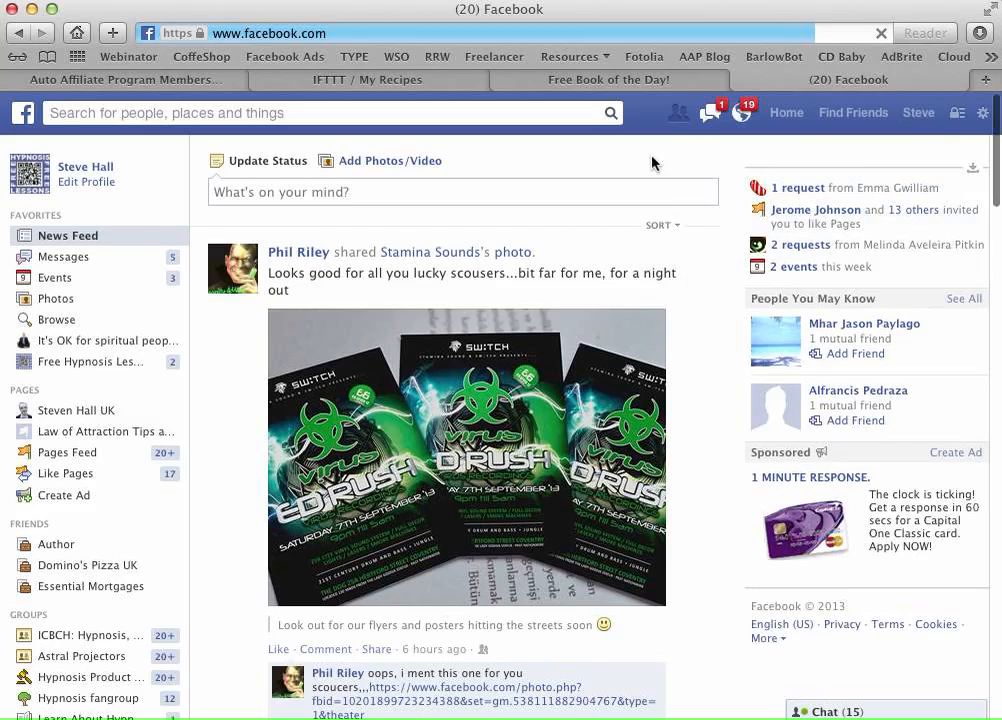
- Return to IFTTT's recipes page and start a new recipe
click(633, 82)
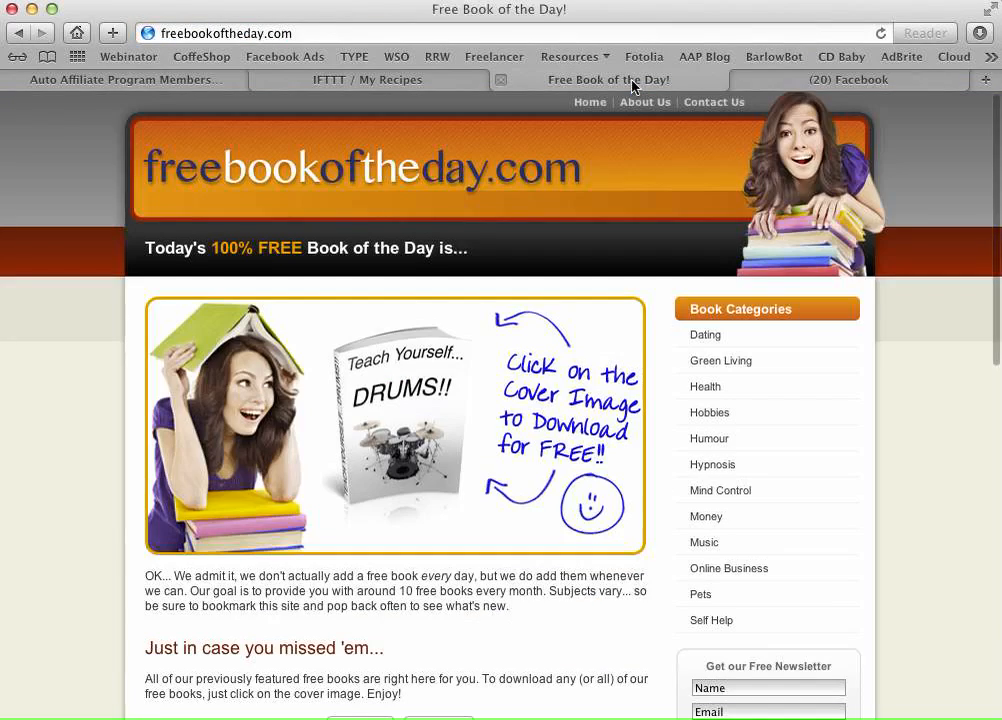
click(345, 82)
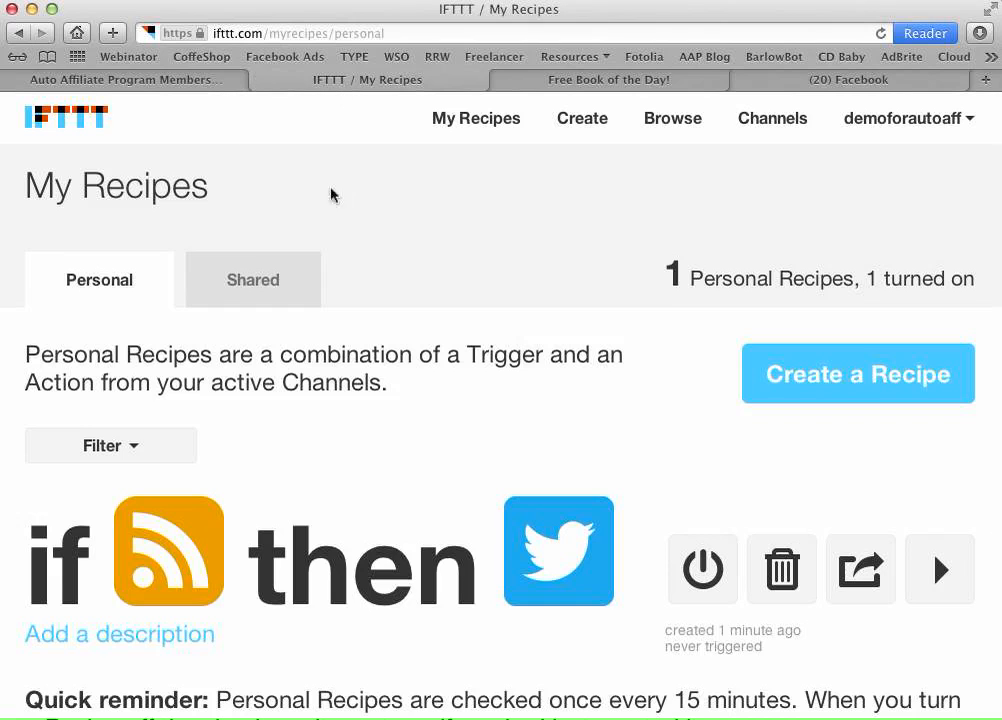
click(161, 86)
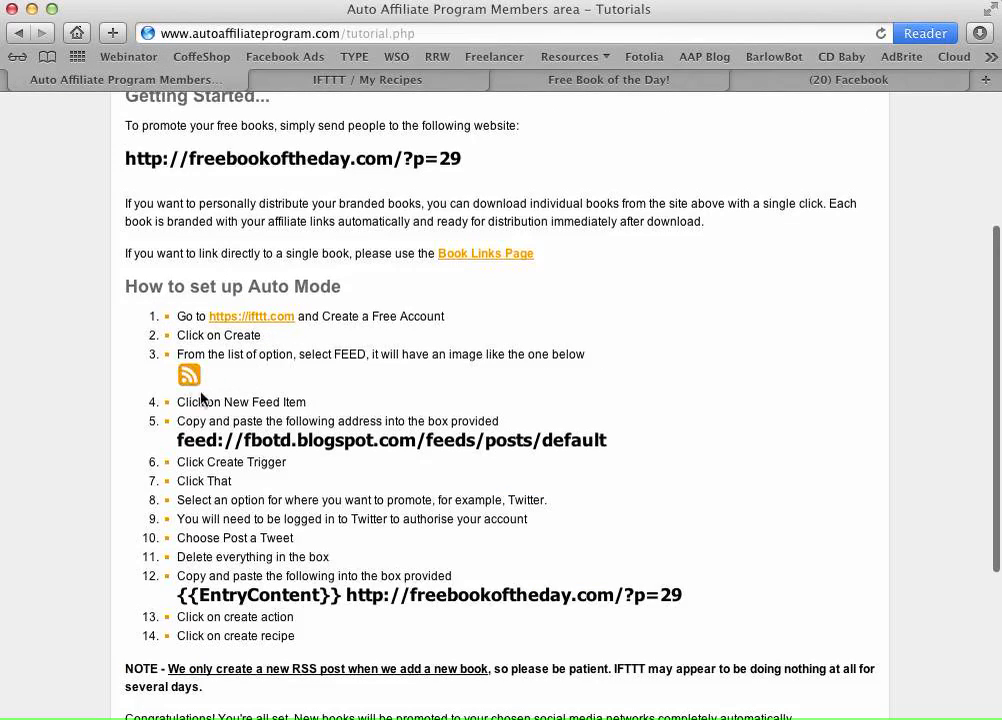
click(329, 79)
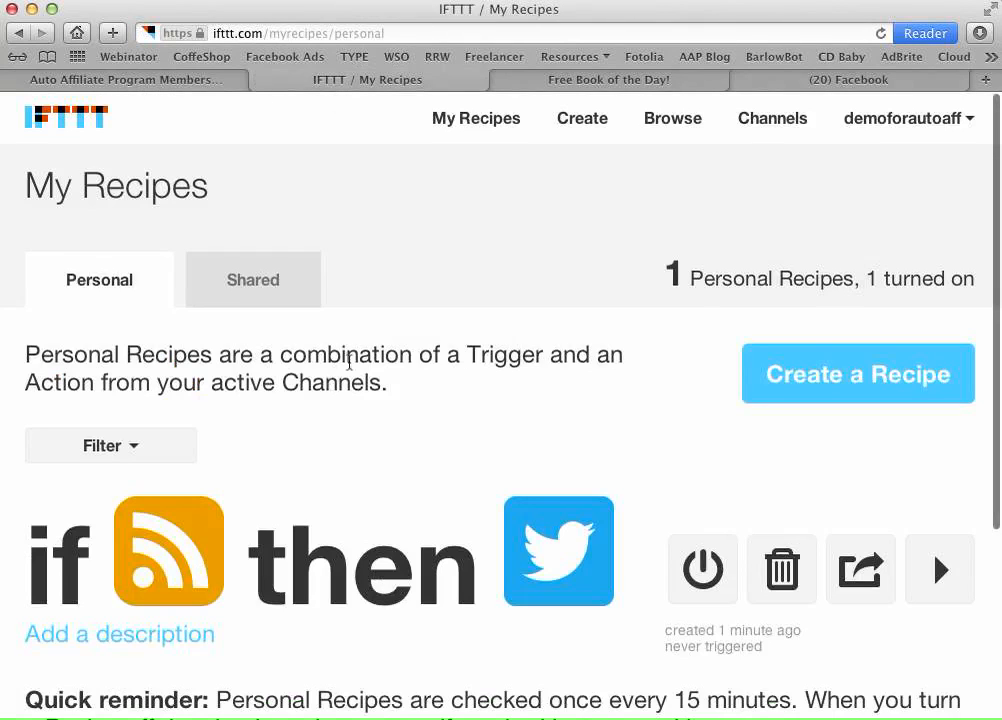
click(582, 119)
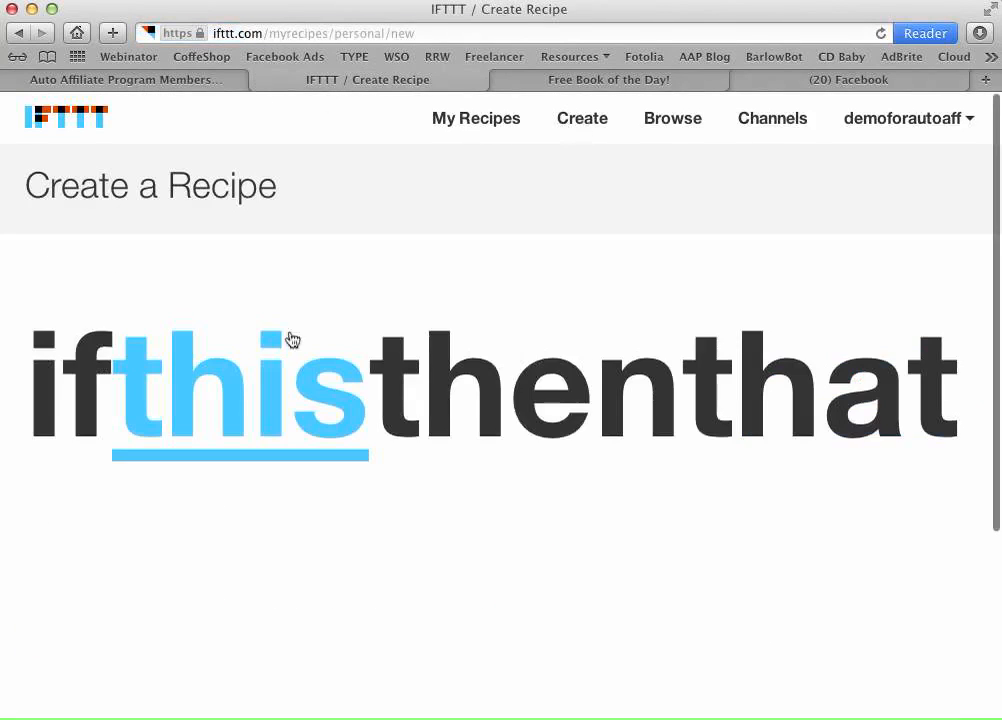
- Pick the Feed channel's New feed item as the recipe trigger
click(230, 405)
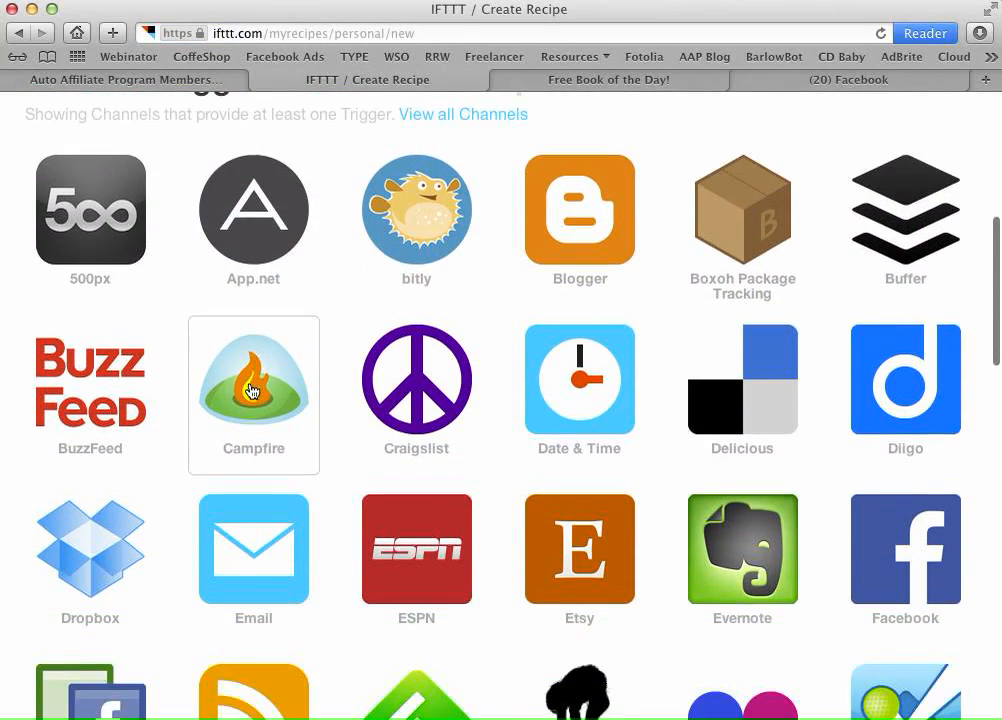
scroll(253, 388, down, 5)
scroll(252, 527, down, 3)
click(252, 527)
click(90, 256)
- Paste feed://fbotd.blogspot.com/feeds/posts/default as the Feed URL and create the trigger
click(165, 82)
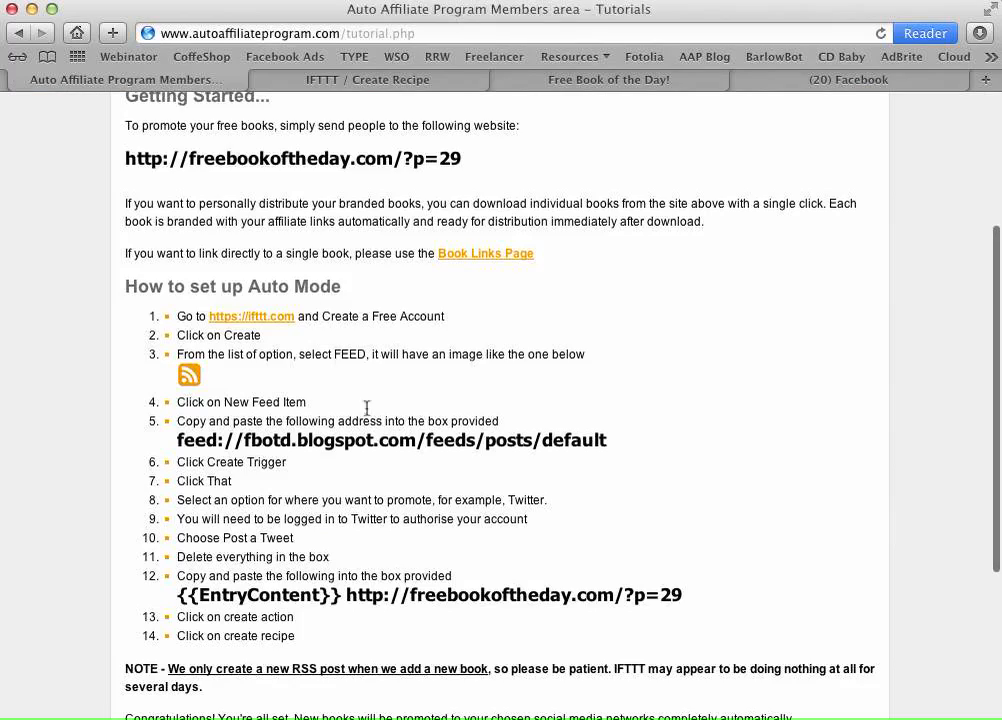
drag(607, 441, 181, 443)
right_click(219, 443)
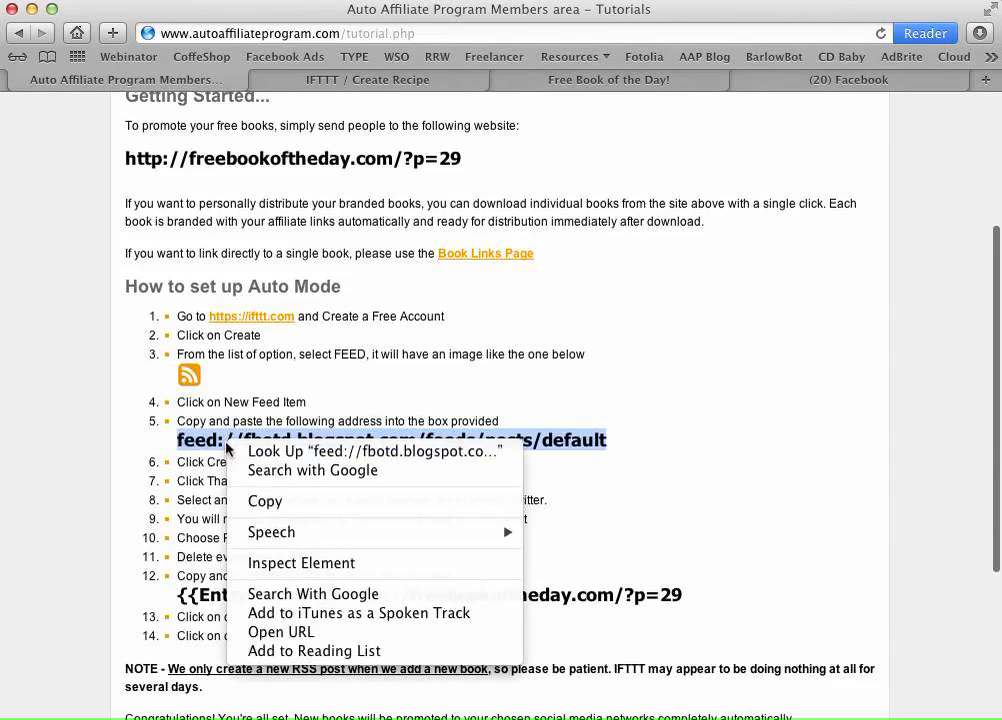
click(266, 508)
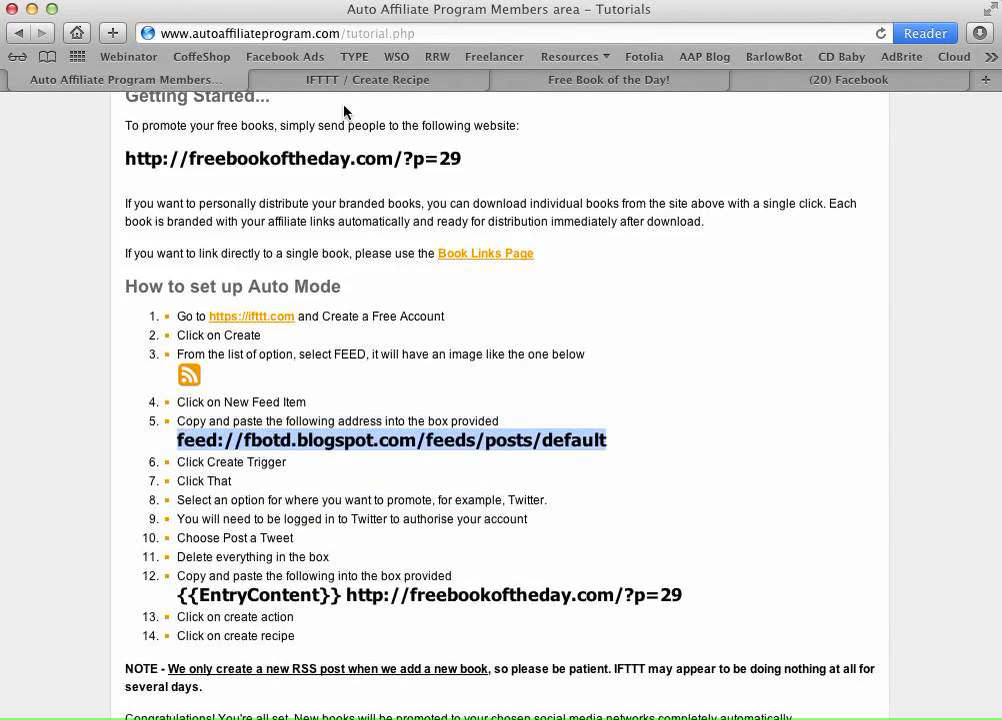
click(345, 82)
right_click(207, 352)
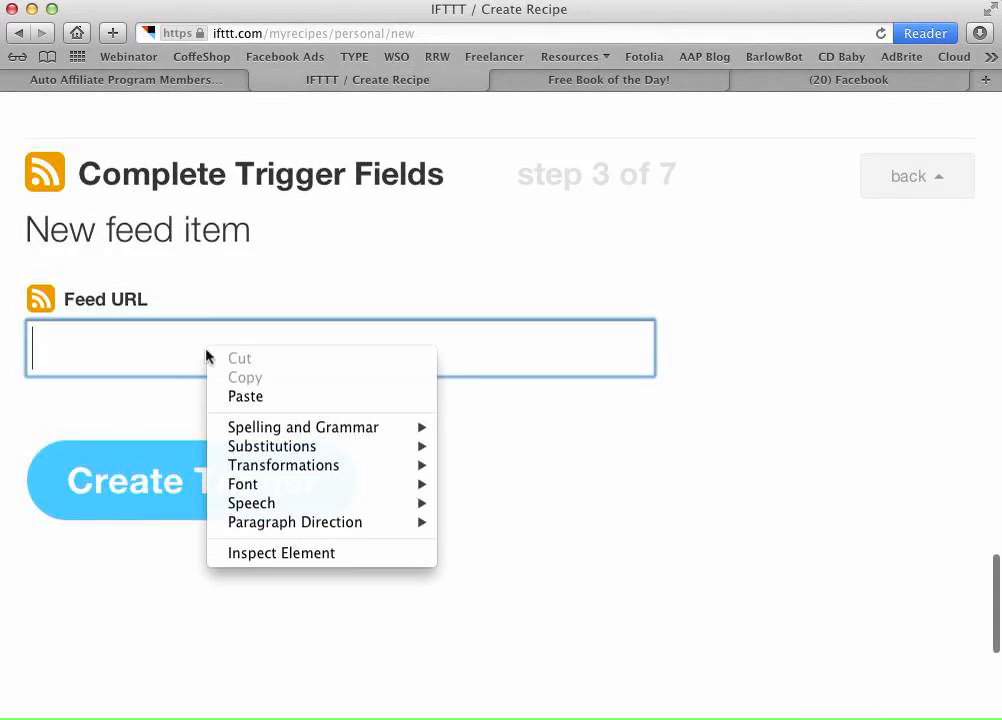
click(264, 400)
click(236, 487)
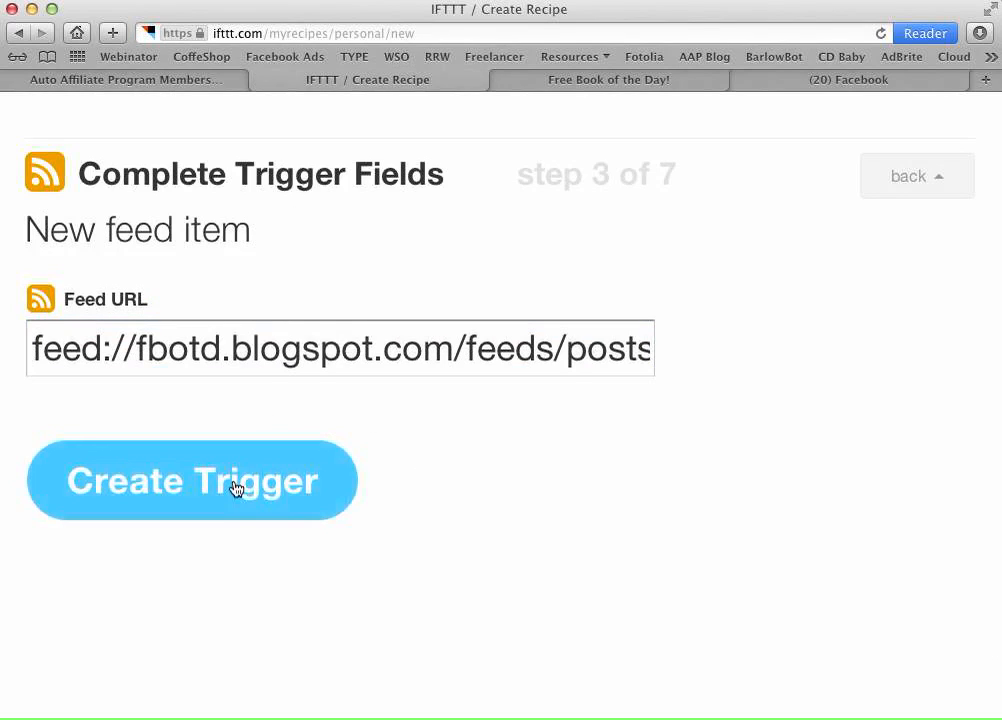
- Pick Facebook as the action channel, activate it, and continue to its actions
click(733, 257)
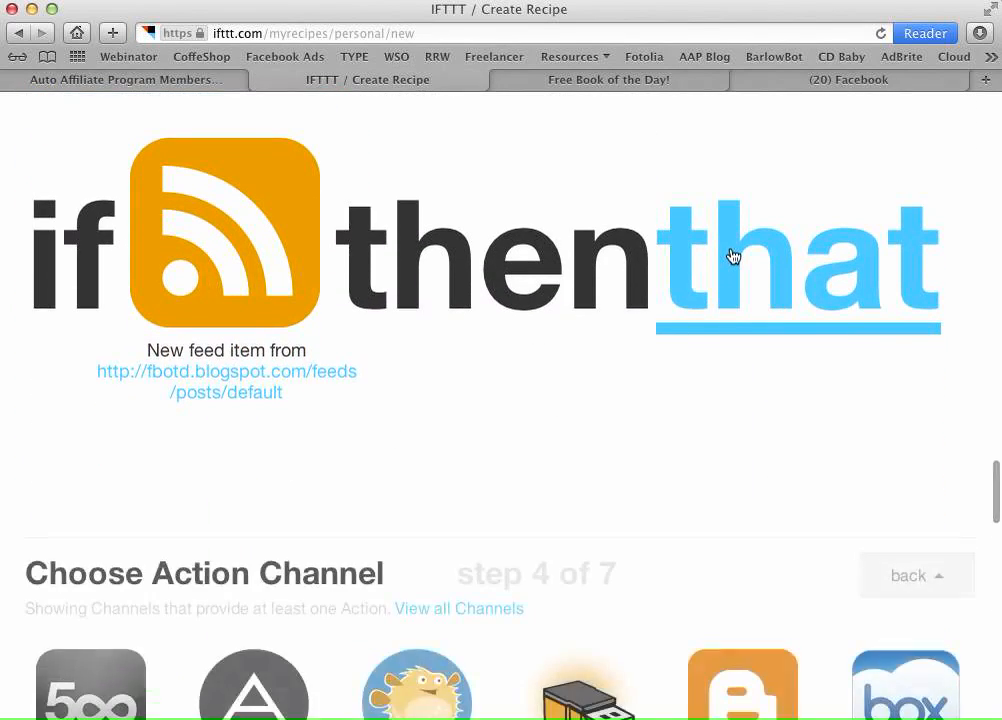
scroll(568, 358, down, 2)
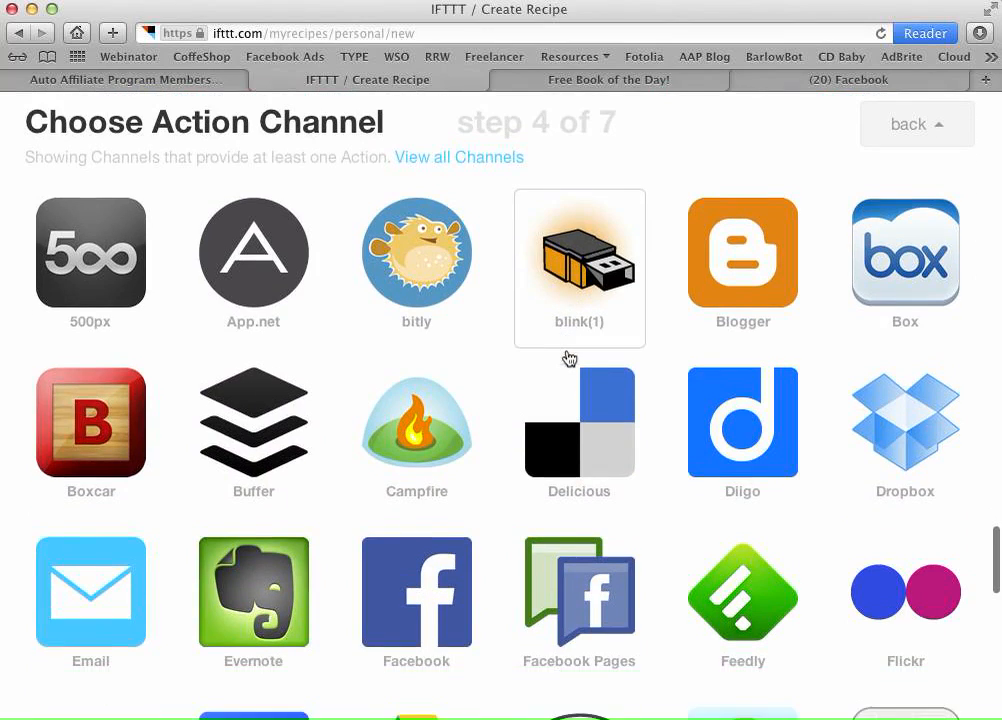
click(411, 549)
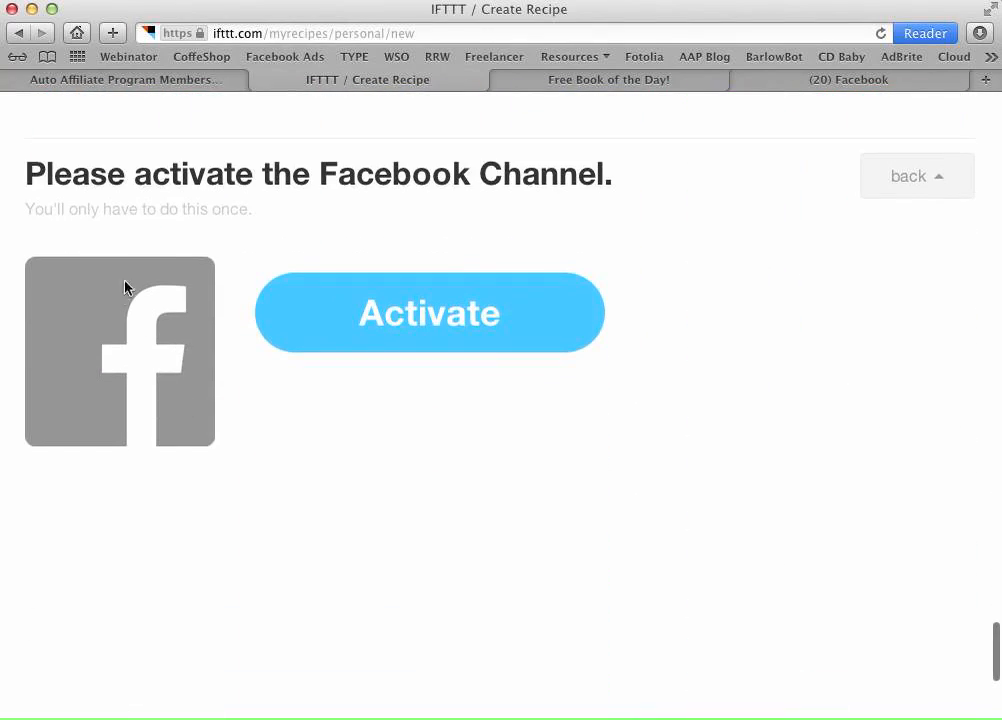
click(411, 316)
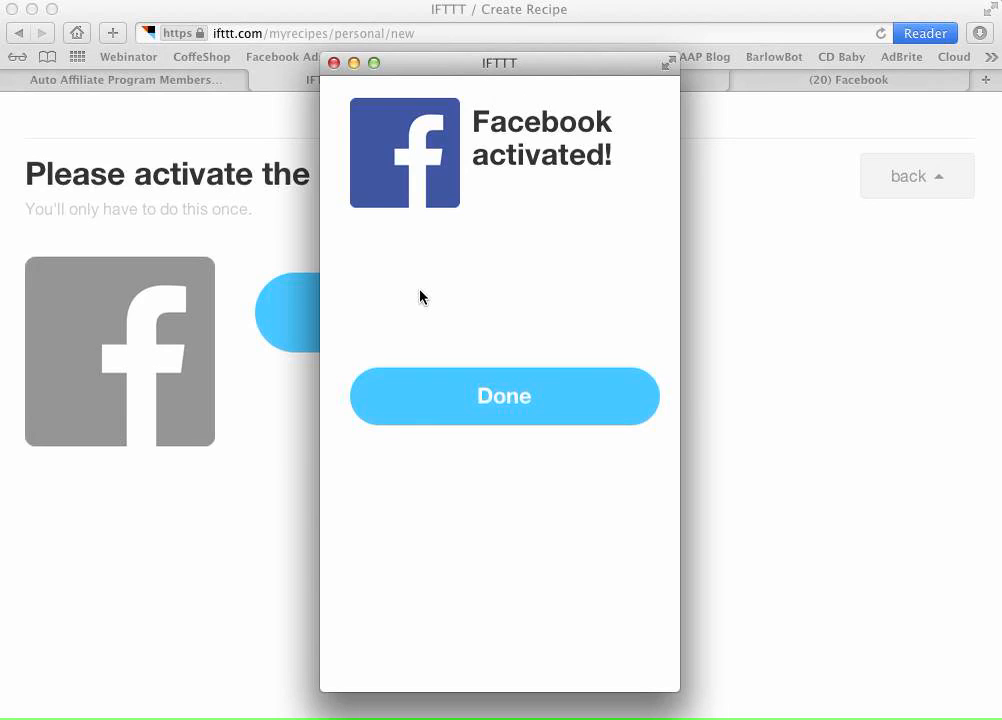
click(504, 413)
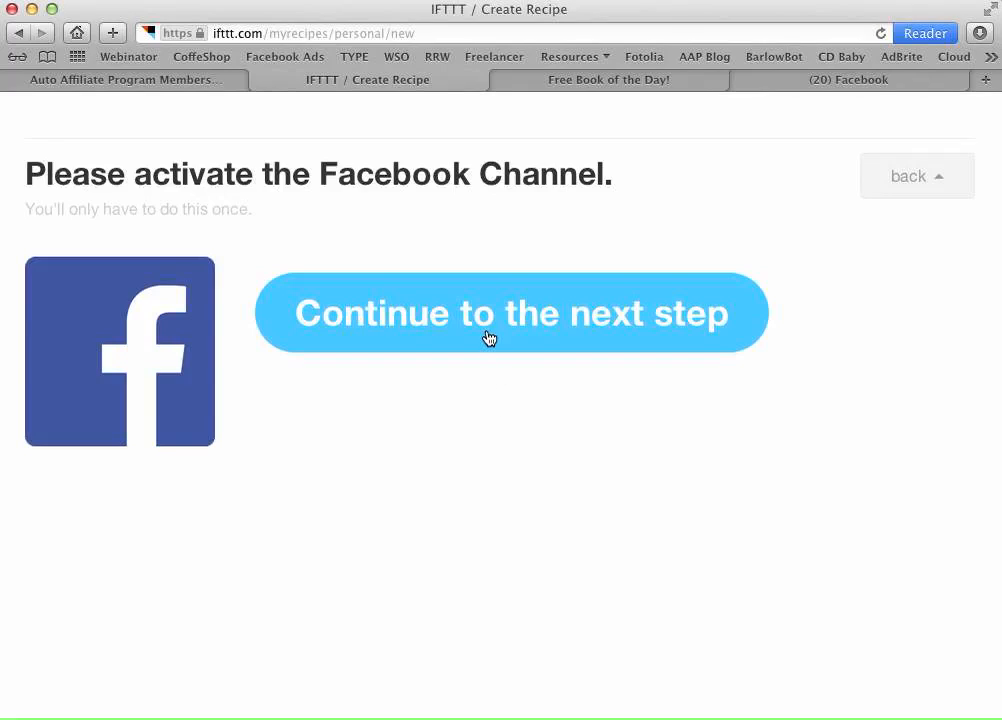
click(489, 338)
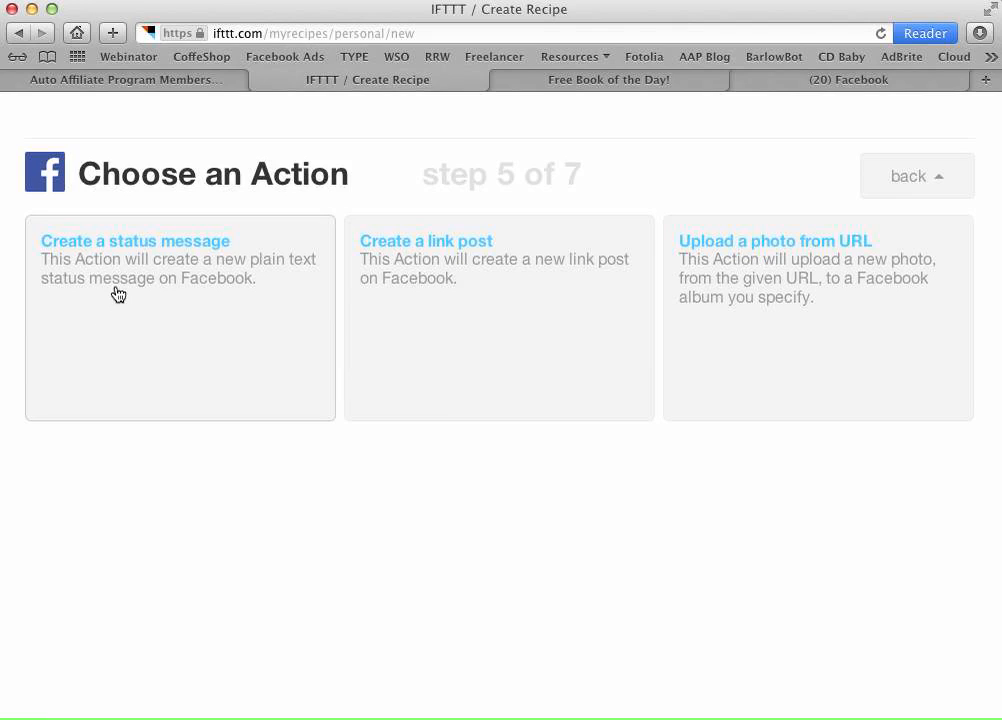
click(182, 250)
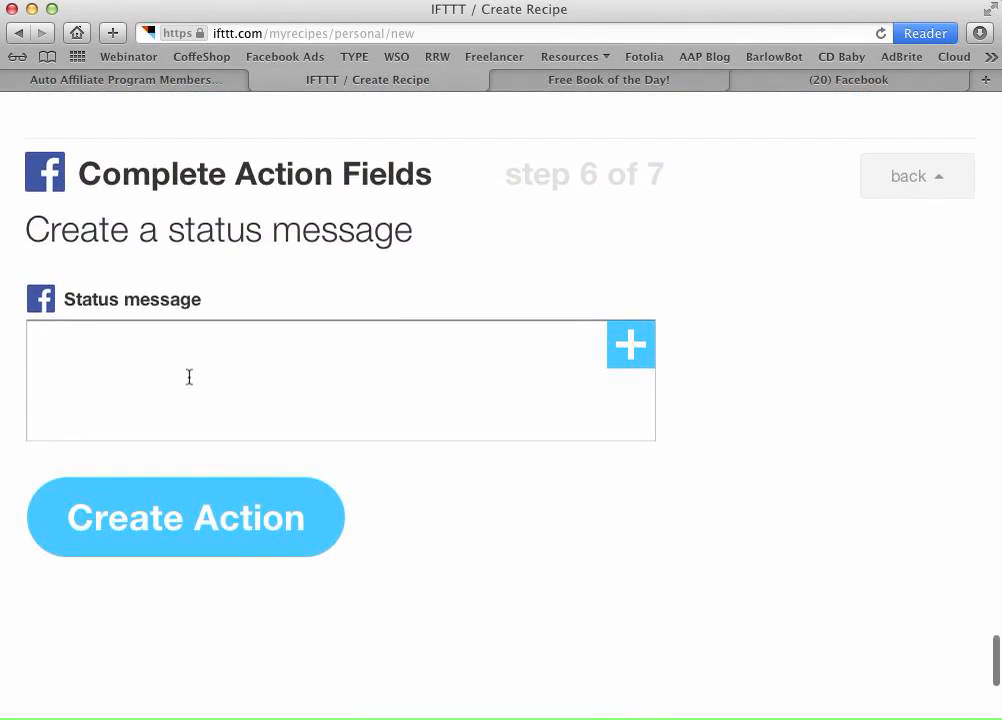
click(155, 79)
scroll(655, 568, down, 2)
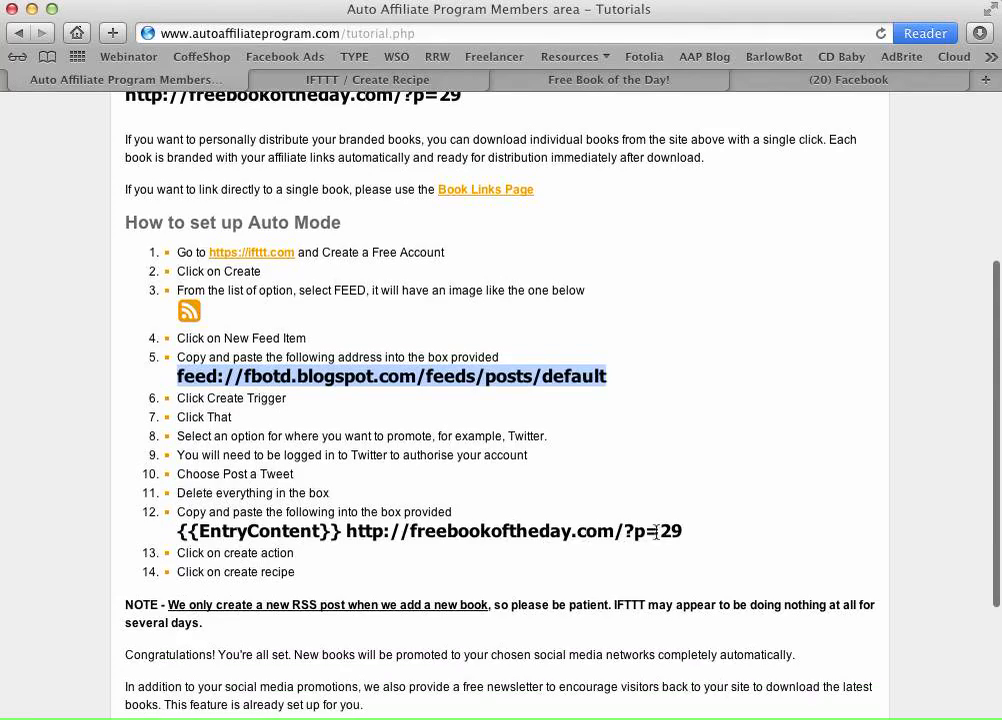
drag(682, 532, 172, 534)
right_click(272, 532)
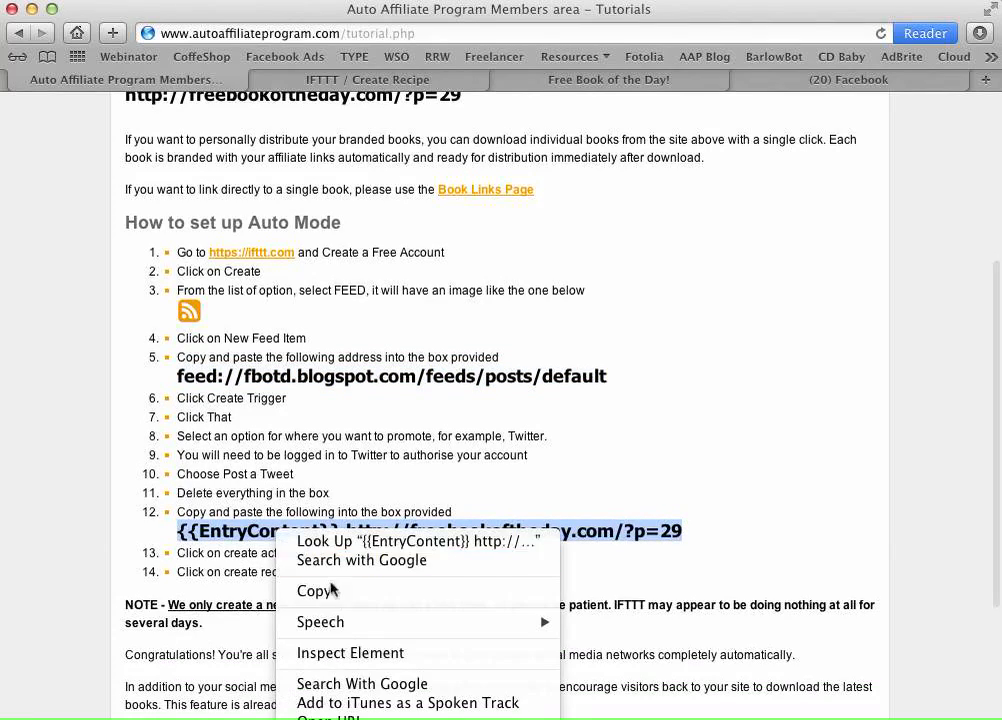
click(318, 591)
click(368, 80)
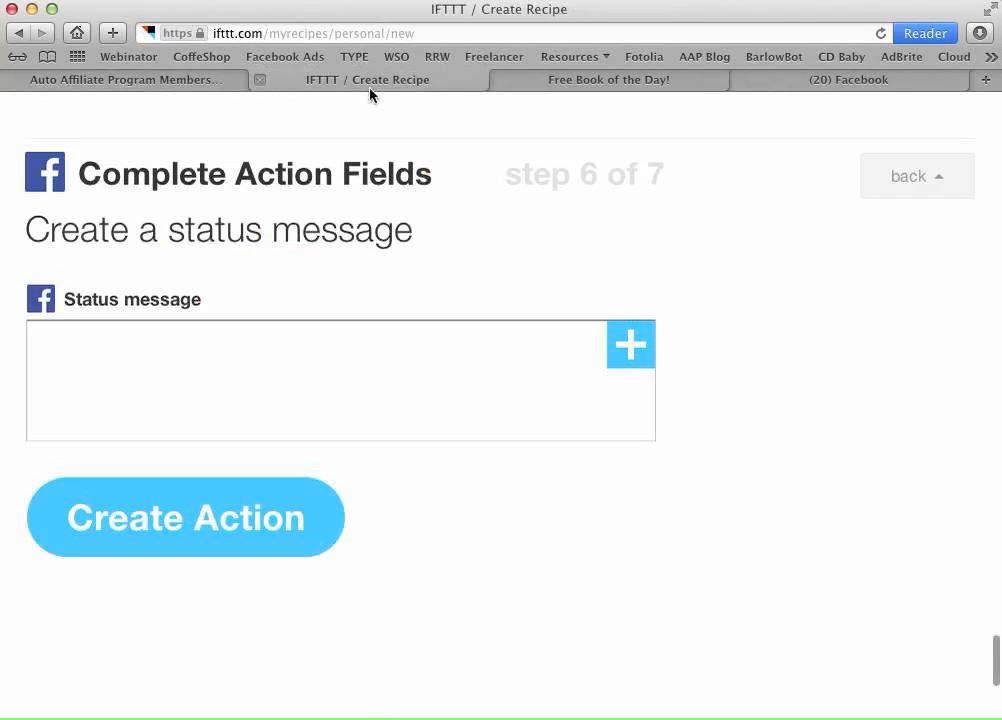
right_click(139, 353)
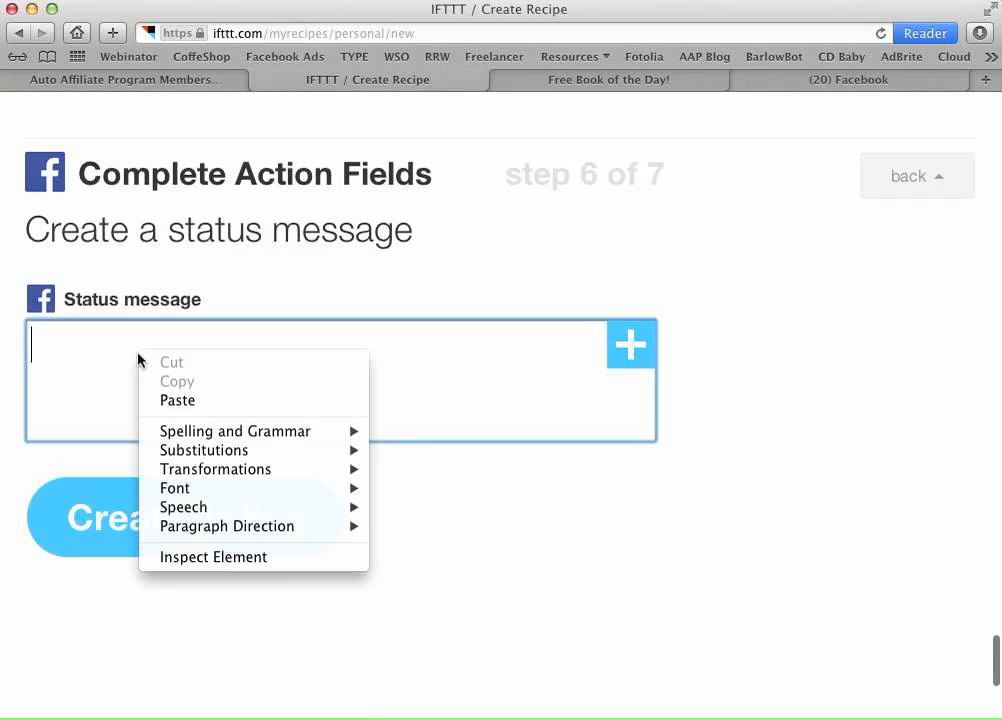
click(177, 401)
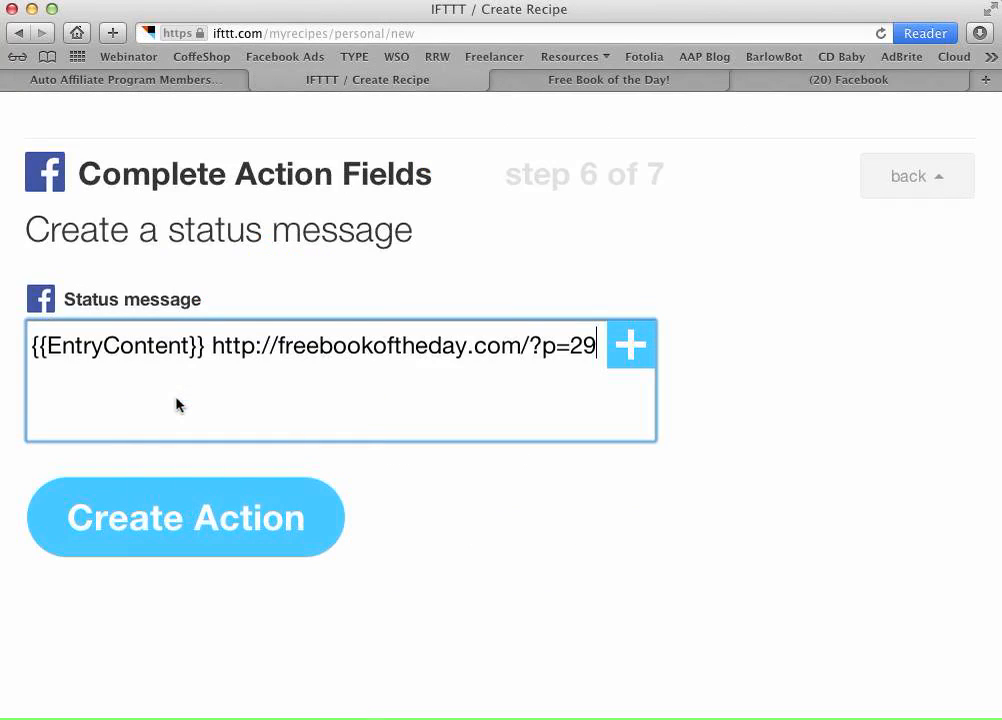
click(247, 519)
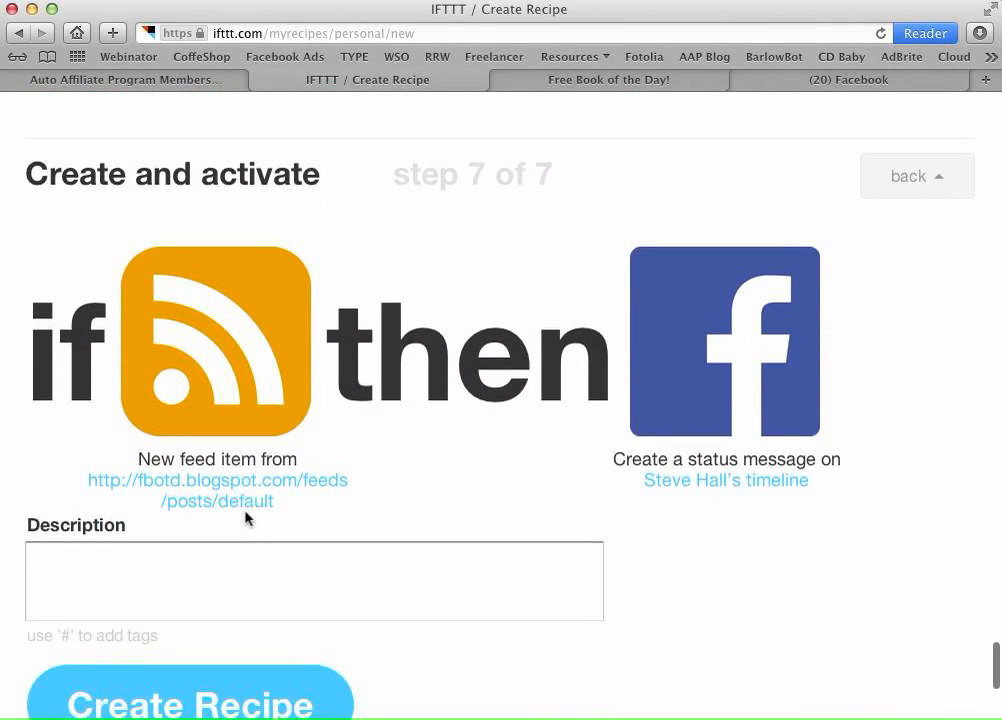
scroll(424, 437, down, 3)
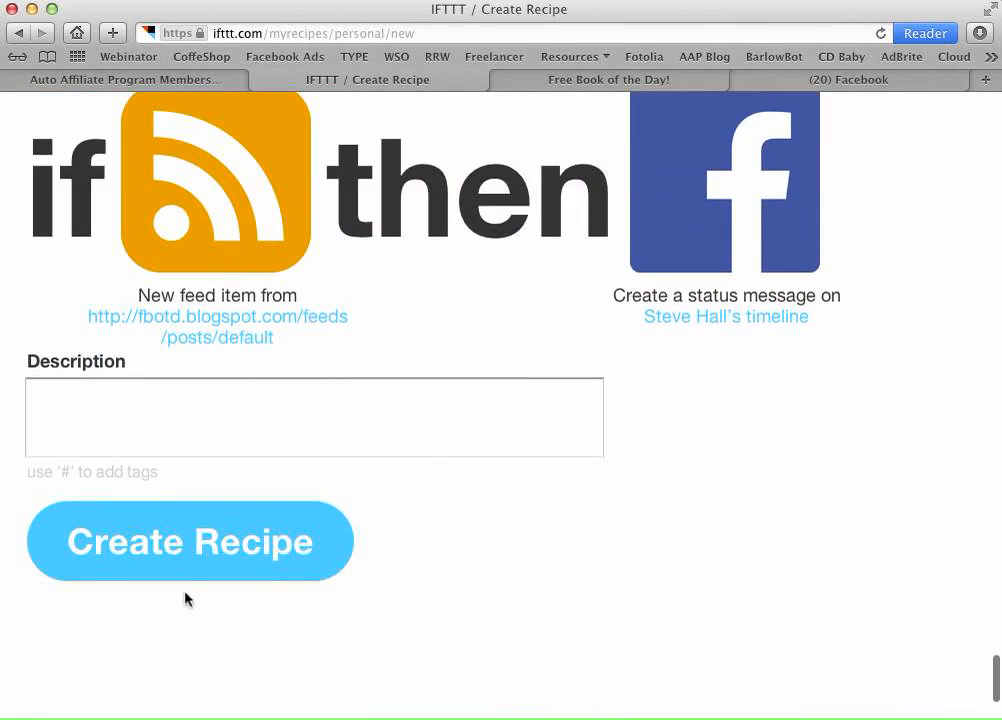
- Create the feed-to-Facebook recipe and check My Recipes shows 2 recipes turned on
click(136, 549)
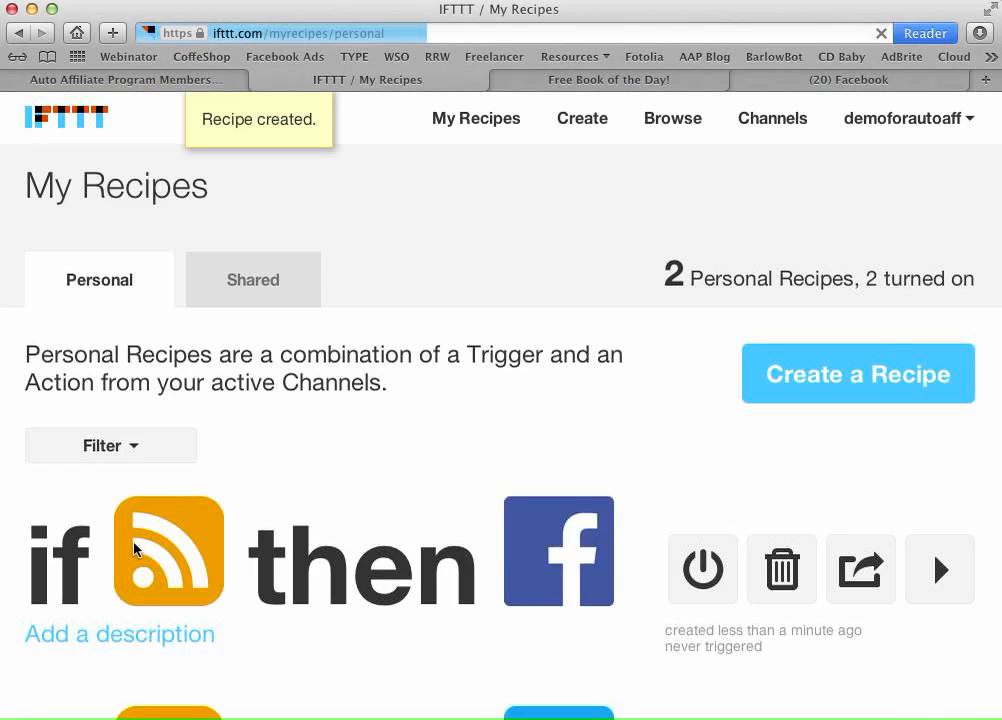
scroll(360, 439, down, 5)
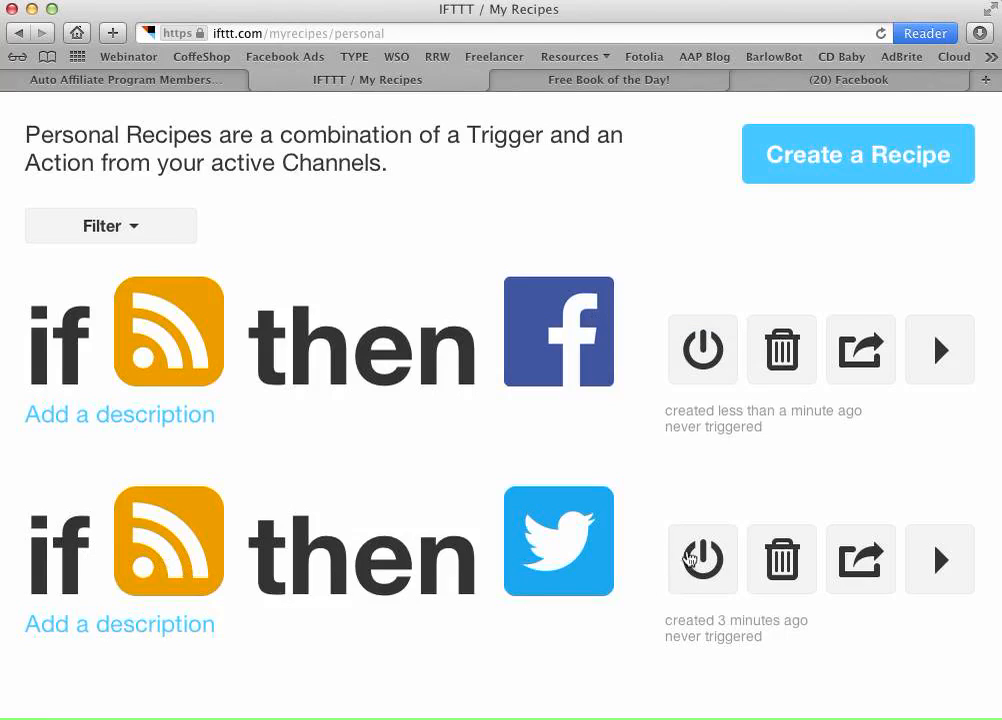
scroll(555, 463, up, 5)
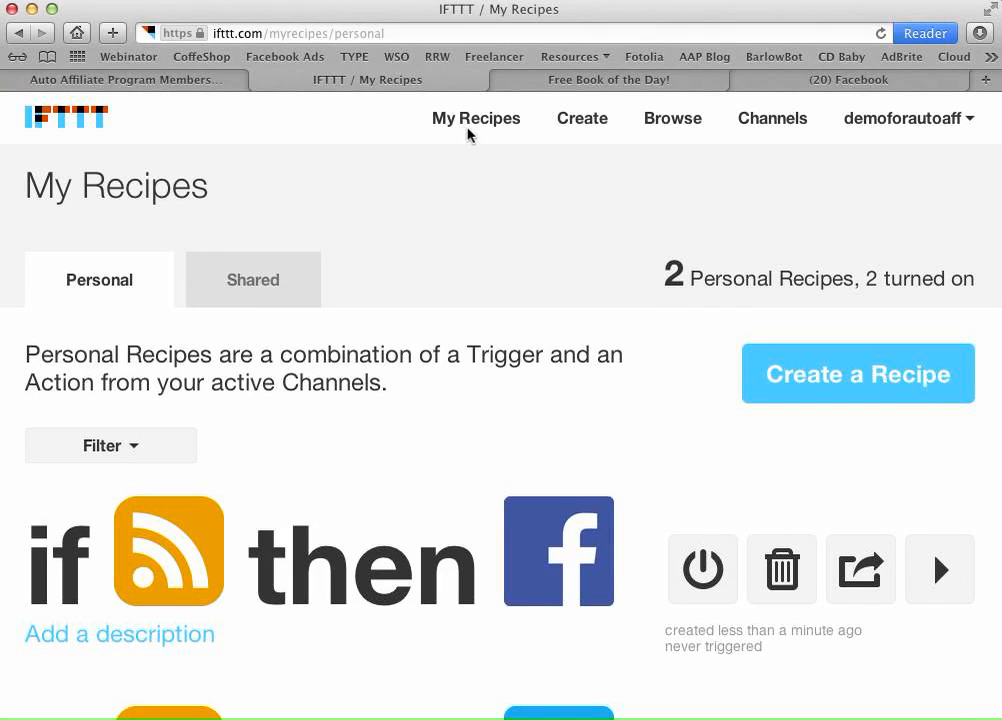
- Start a new recipe and browse to the Feed trigger channel
click(829, 372)
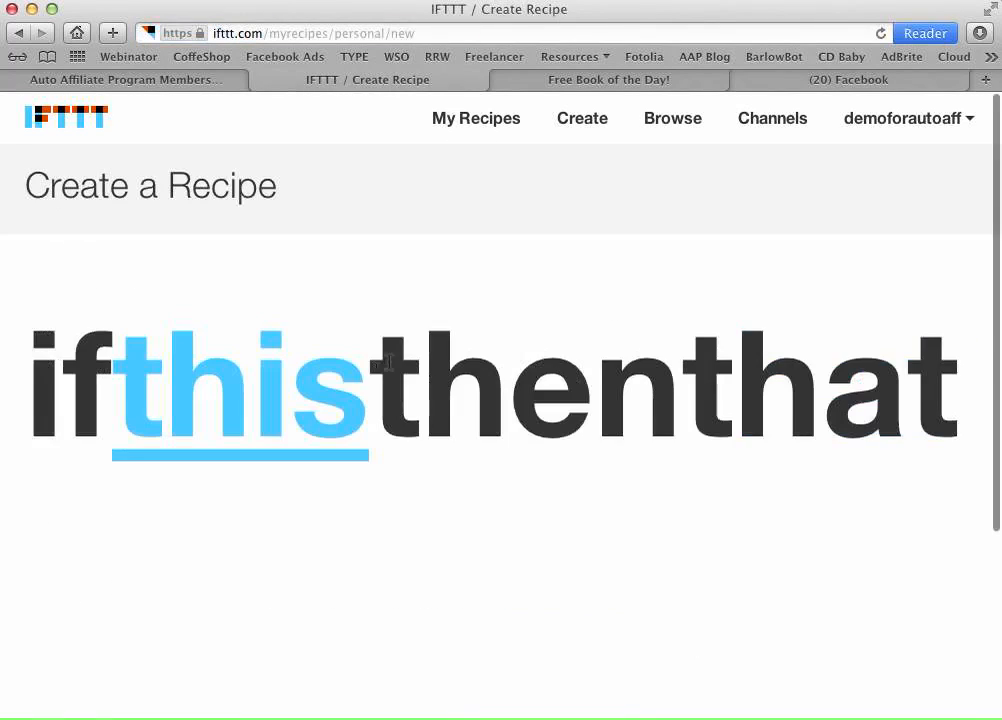
click(302, 418)
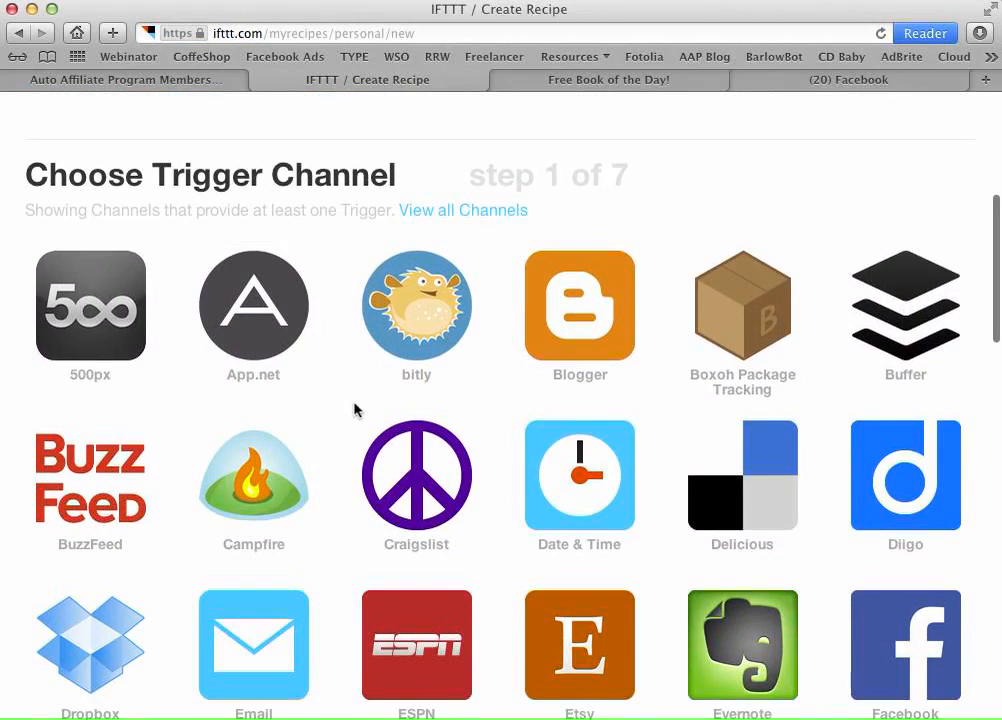
scroll(354, 410, down, 5)
scroll(208, 150, down, 10)
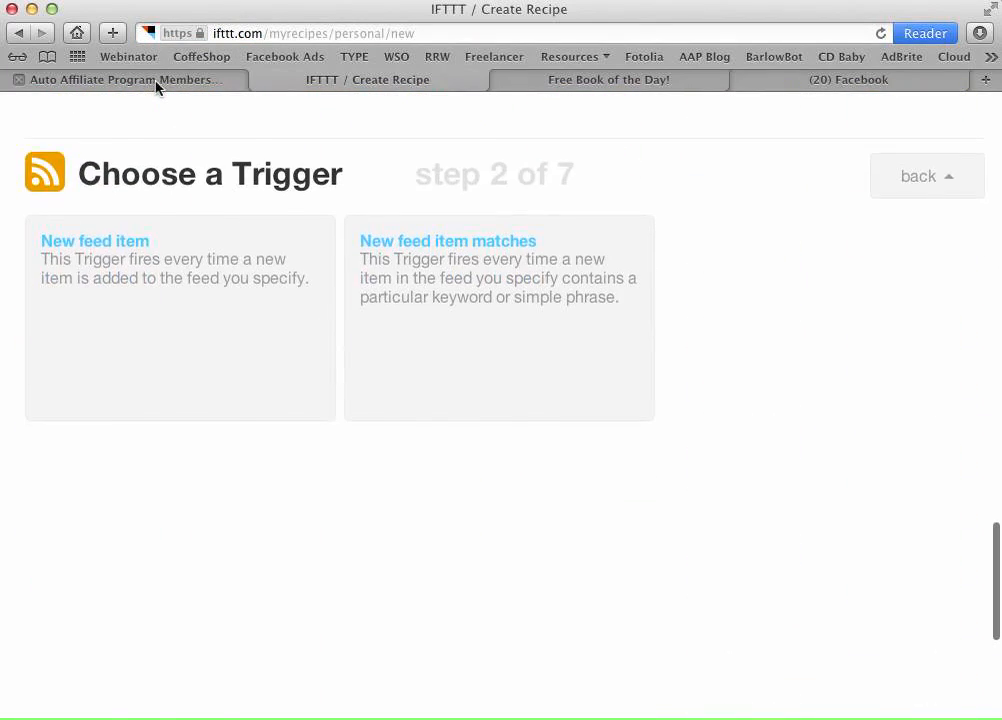
click(155, 85)
drag(617, 379, 177, 380)
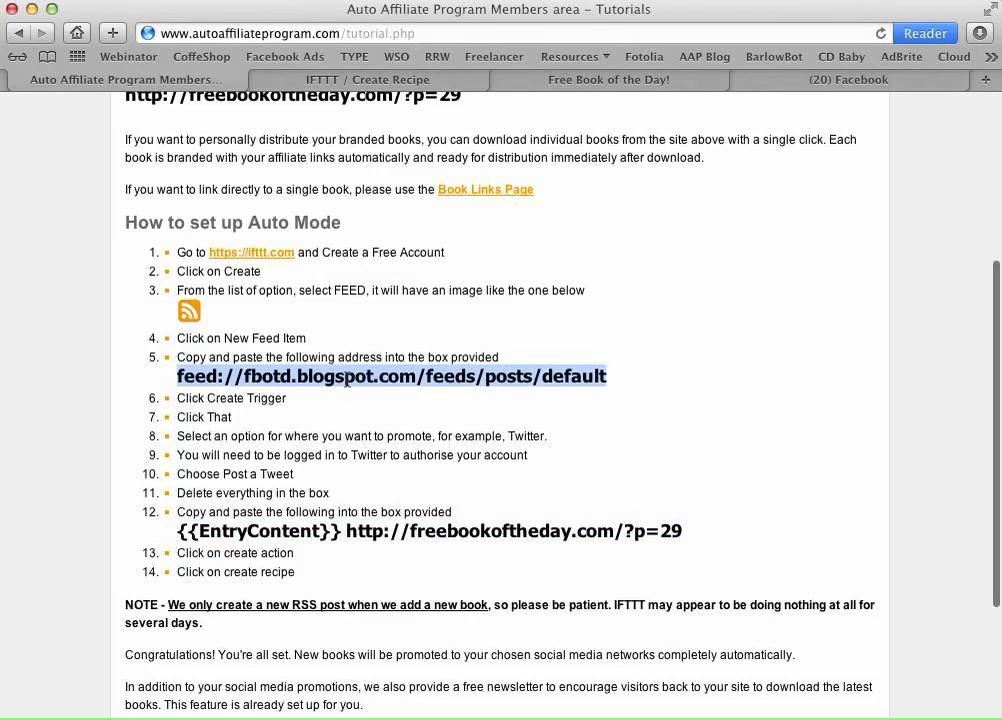
right_click(385, 379)
click(405, 447)
click(345, 85)
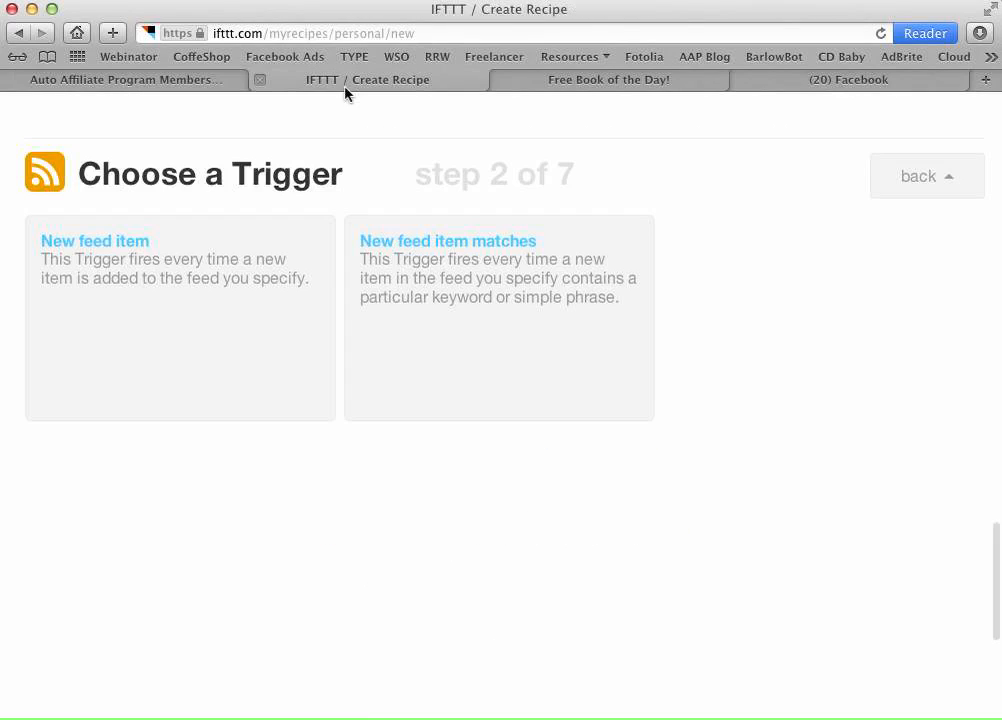
click(127, 245)
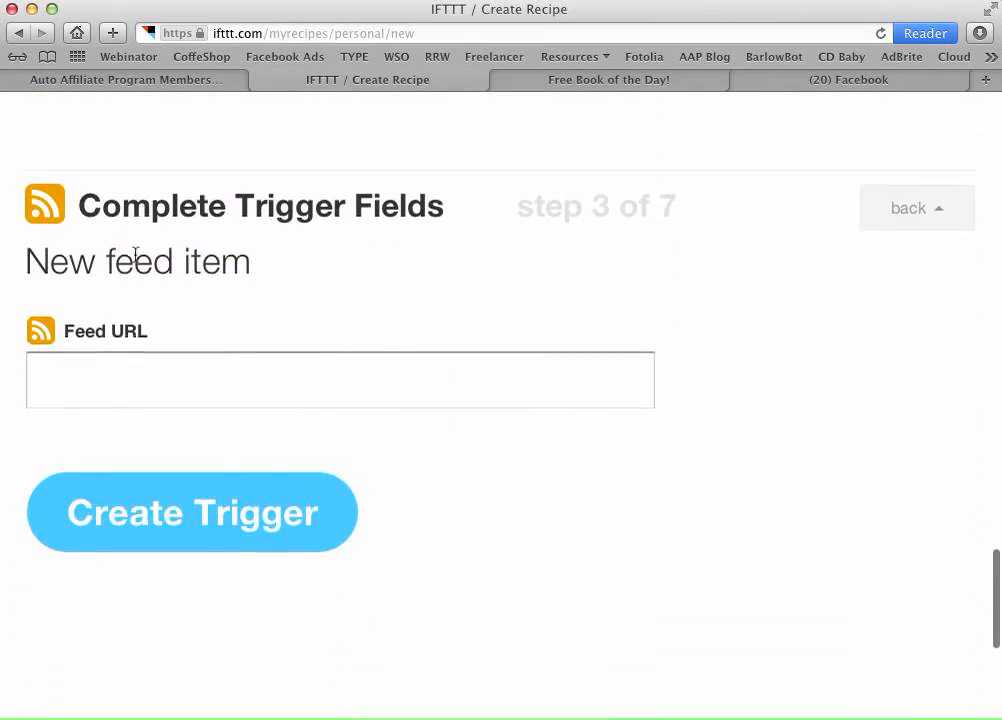
right_click(161, 341)
click(206, 390)
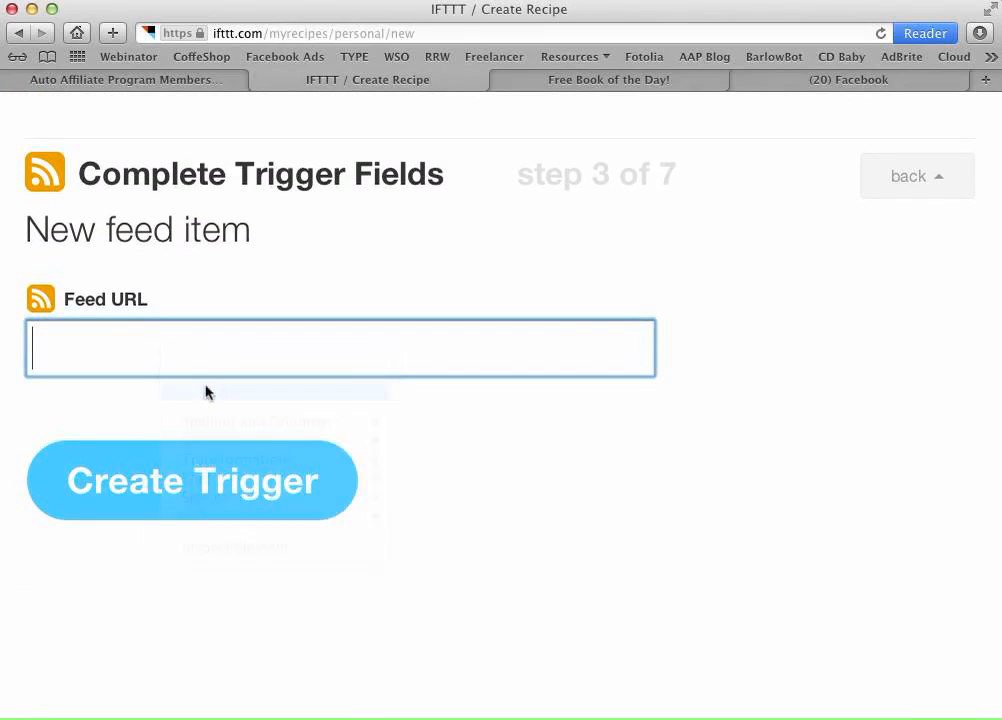
click(199, 476)
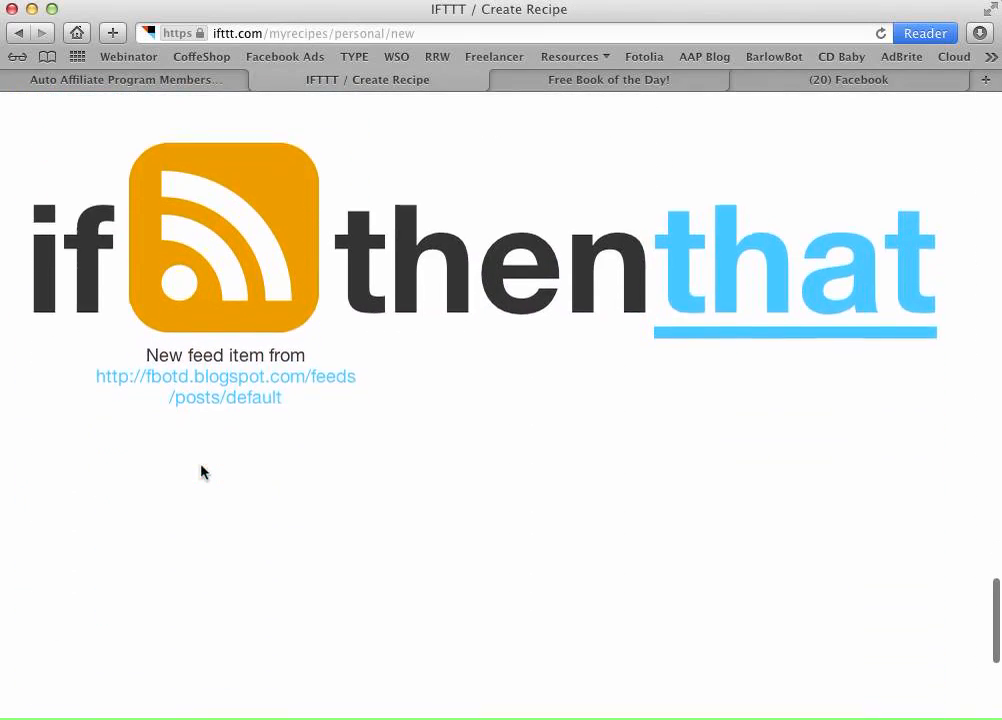
- Scroll through the Choose Action Channel grid looking for Twitter
click(720, 301)
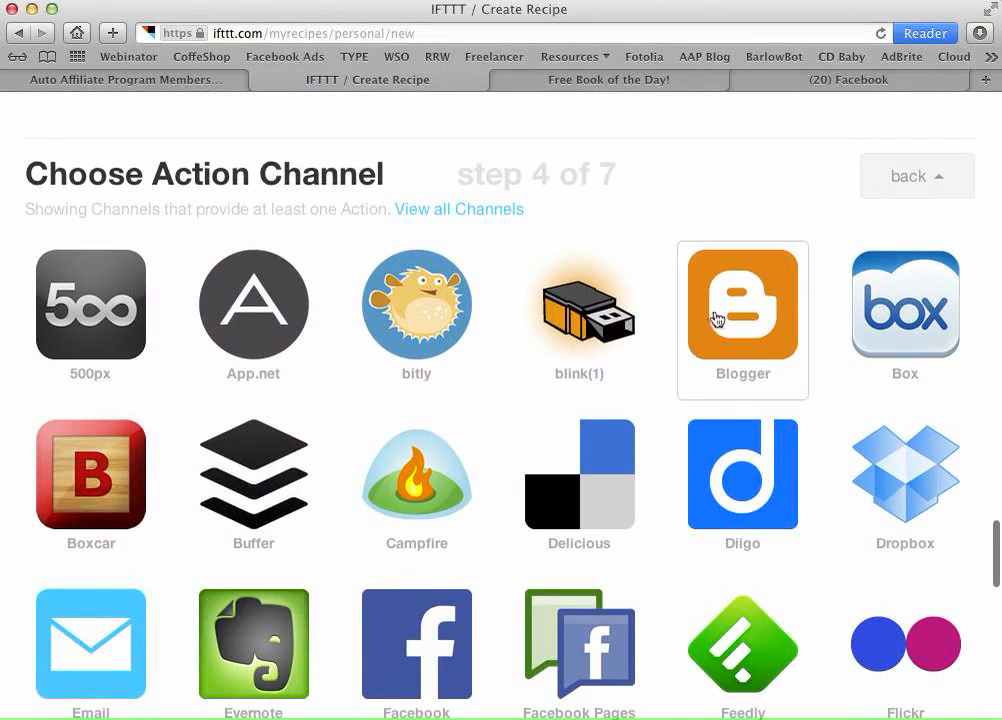
scroll(760, 370, down, 2)
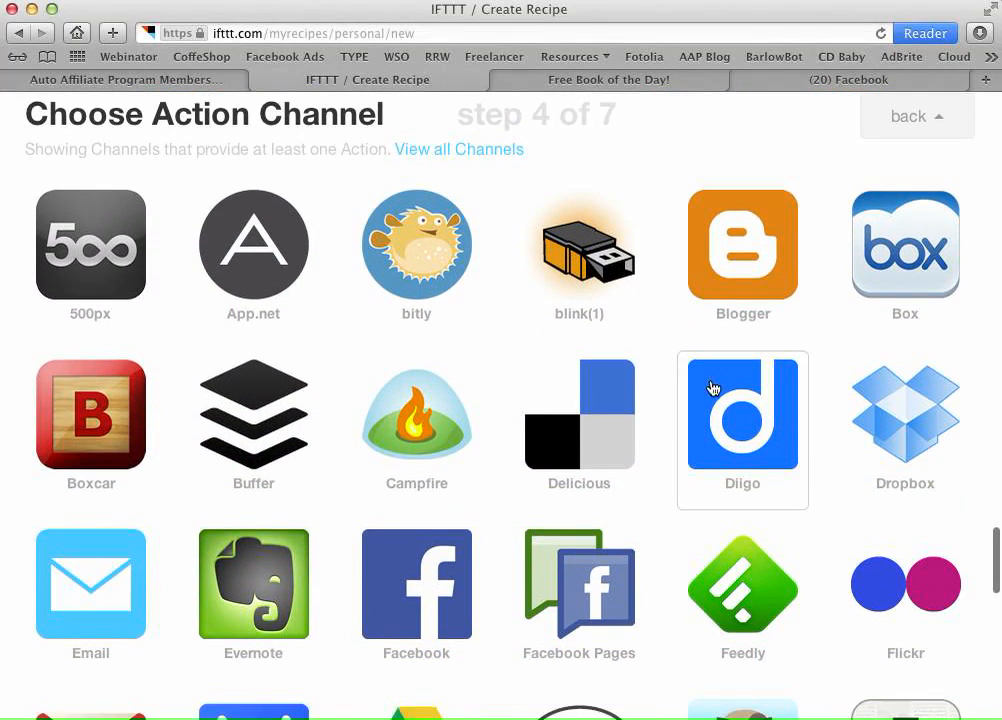
scroll(710, 390, down, 2)
scroll(637, 474, down, 2)
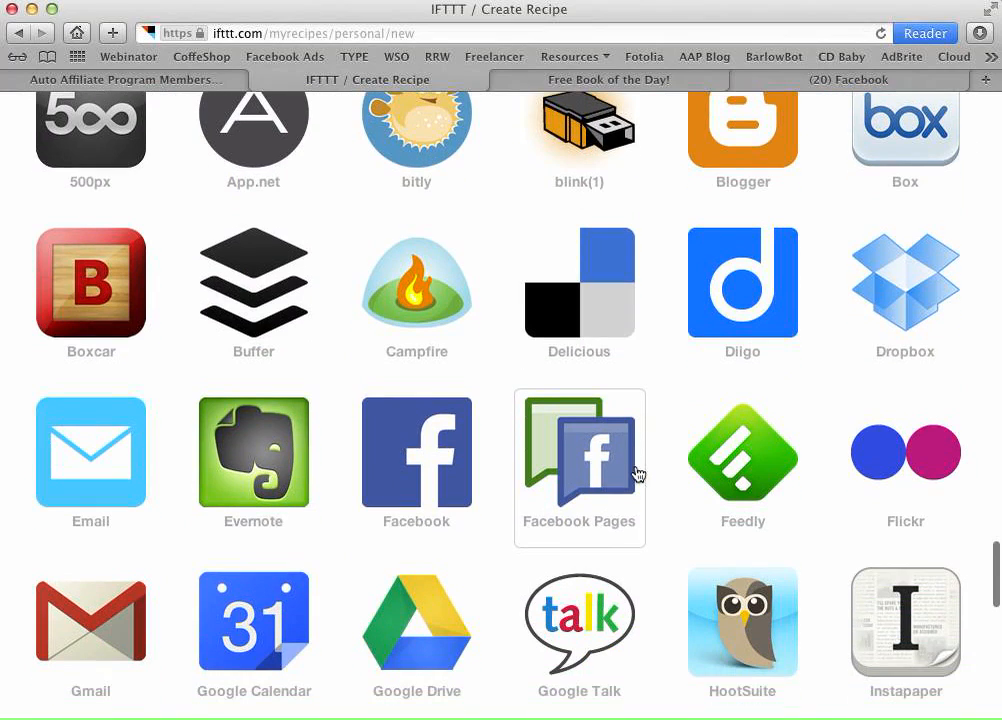
scroll(678, 443, down, 2)
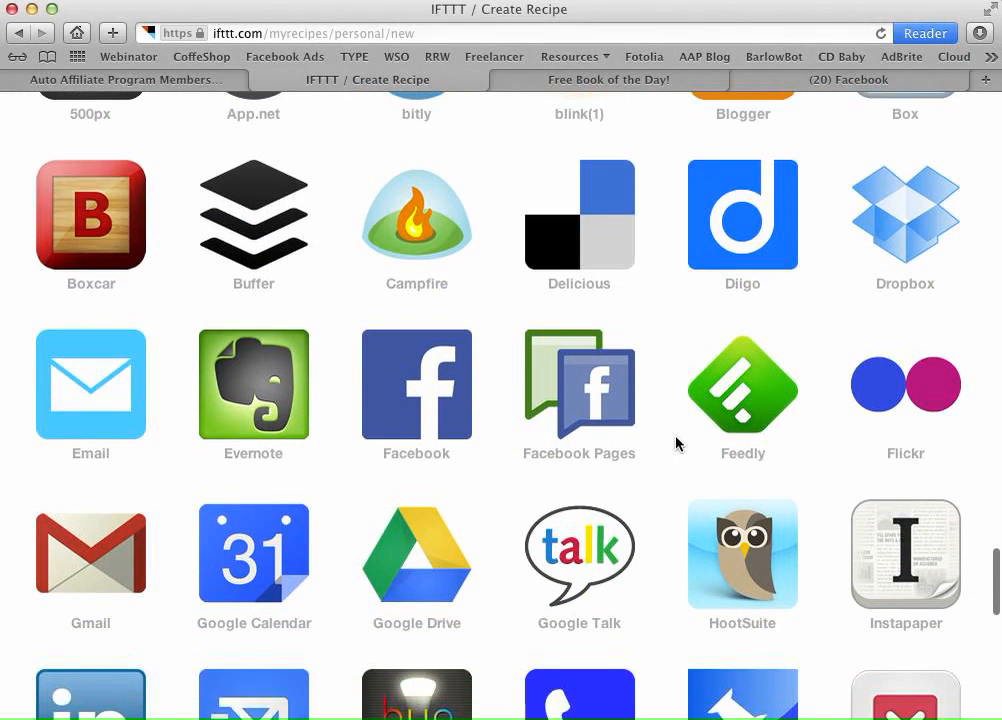
scroll(676, 443, down, 8)
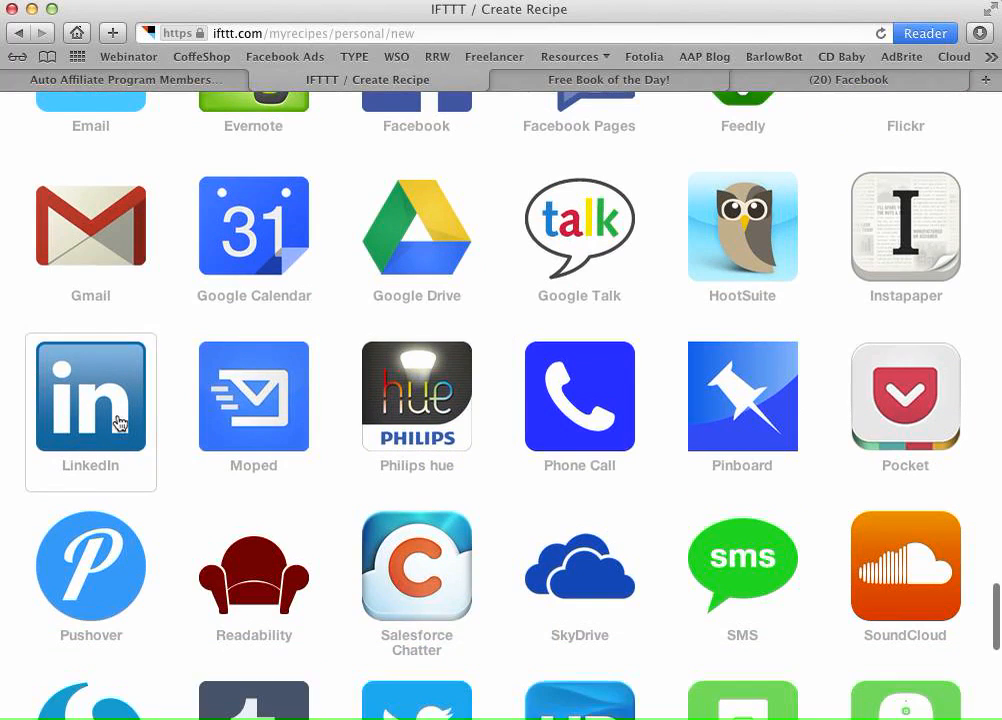
scroll(168, 425, down, 4)
scroll(320, 432, down, 2)
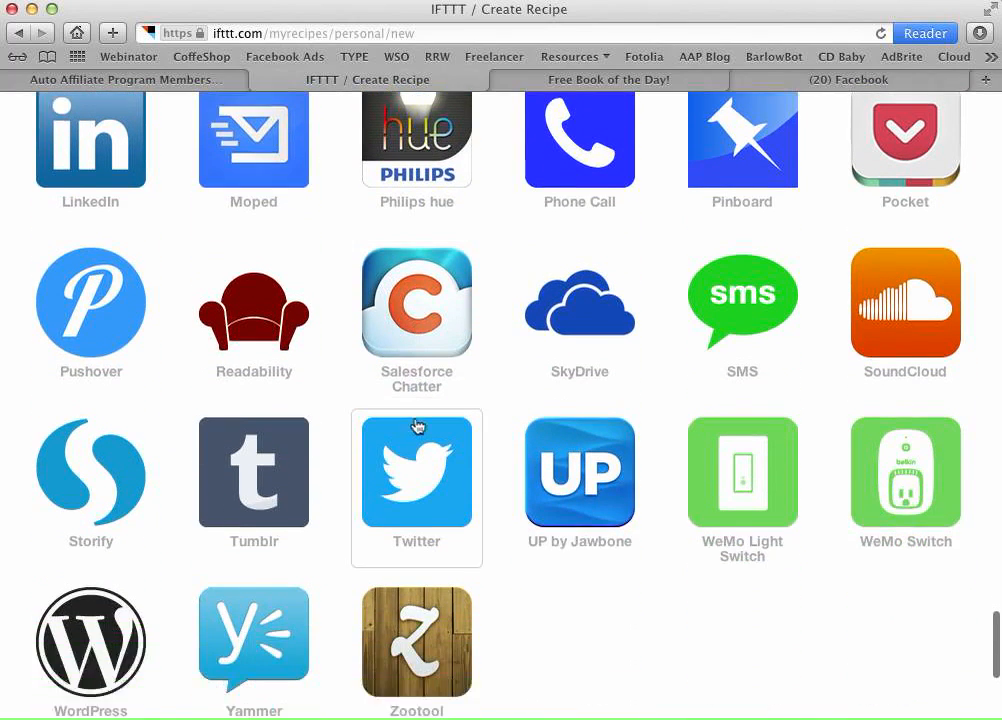
scroll(417, 427, down, 1)
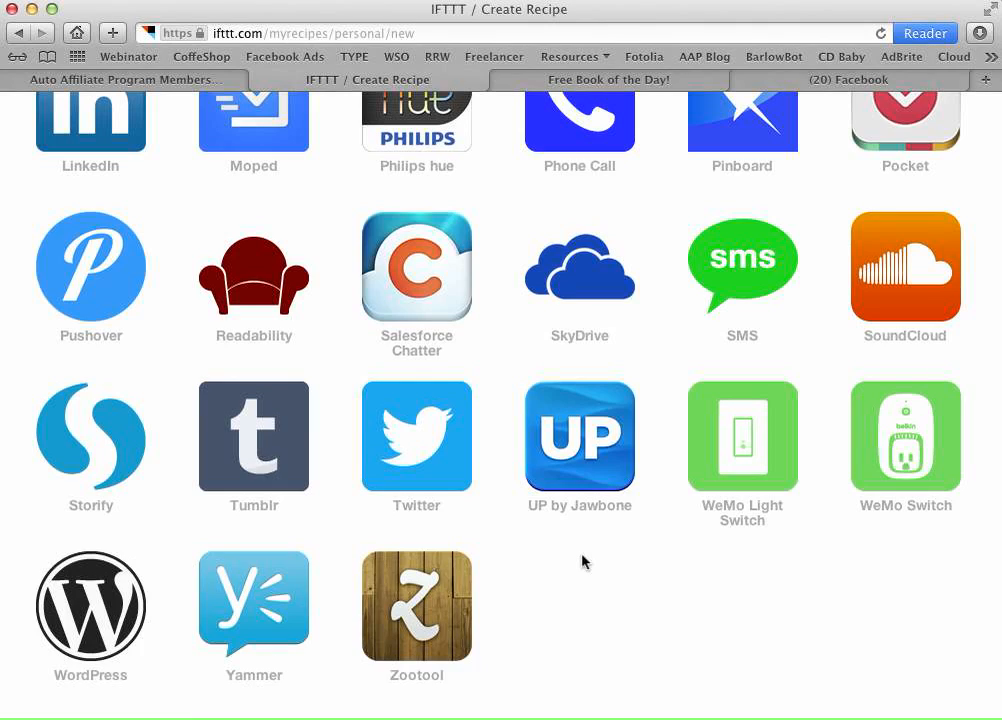
scroll(604, 580, up, 5)
scroll(606, 582, up, 3)
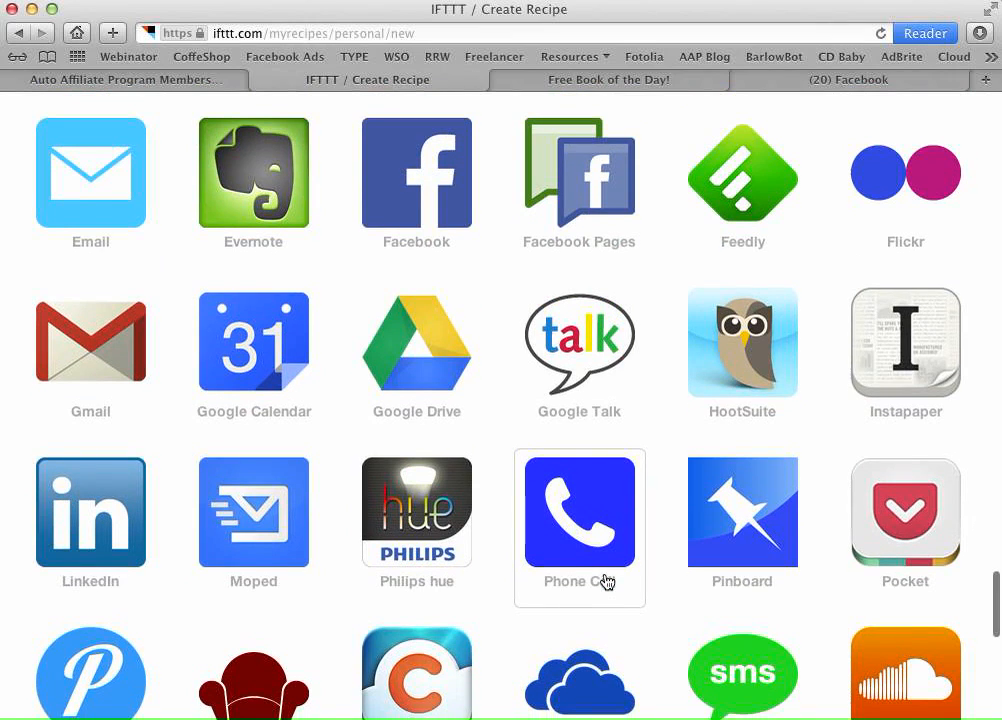
scroll(476, 353, down, 4)
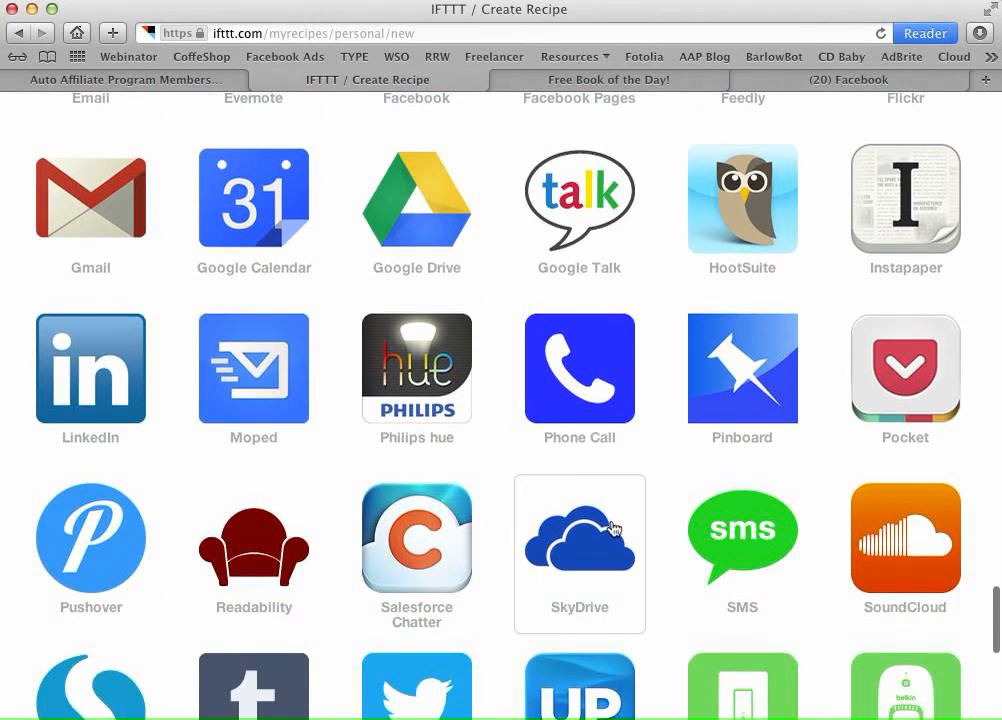
scroll(611, 530, up, 6)
scroll(612, 528, up, 1)
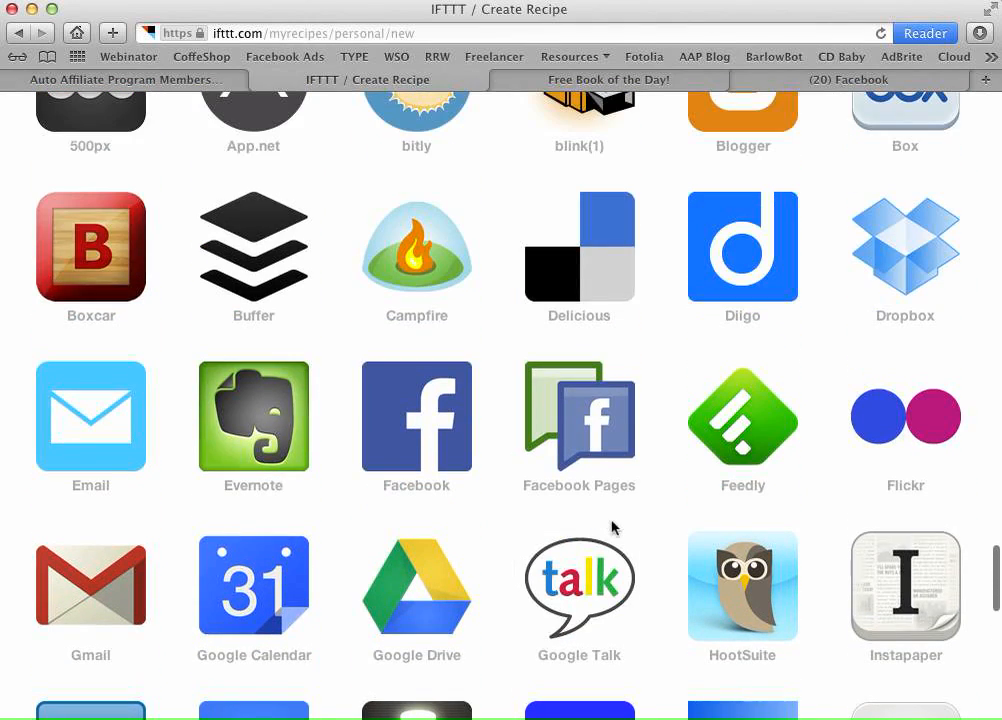
scroll(620, 330, up, 3)
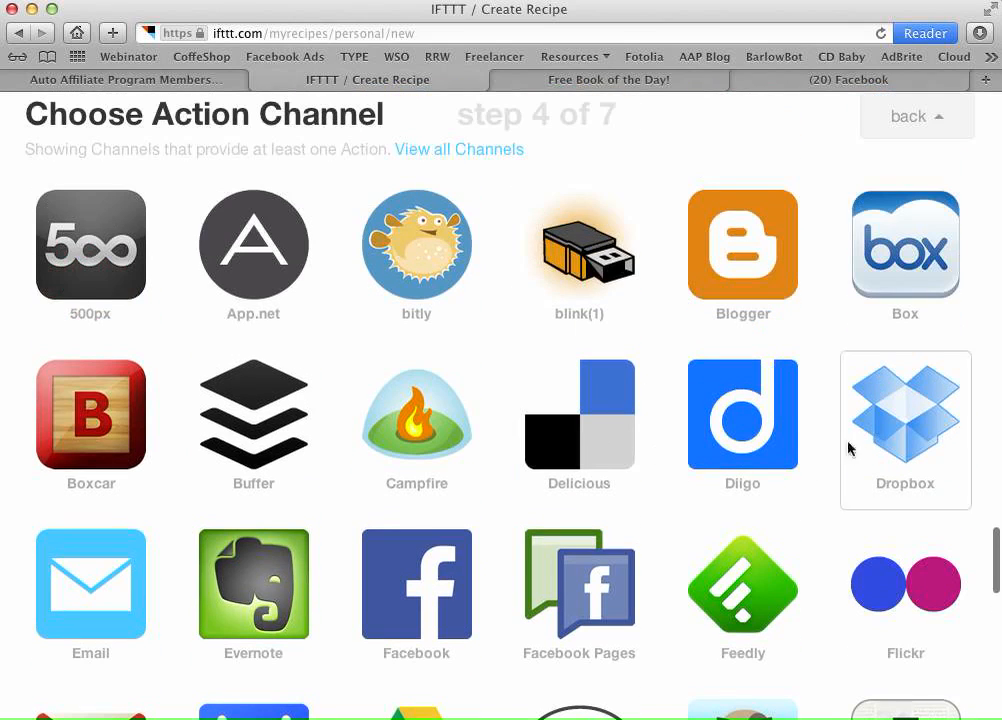
scroll(490, 477, down, 9)
scroll(490, 478, down, 8)
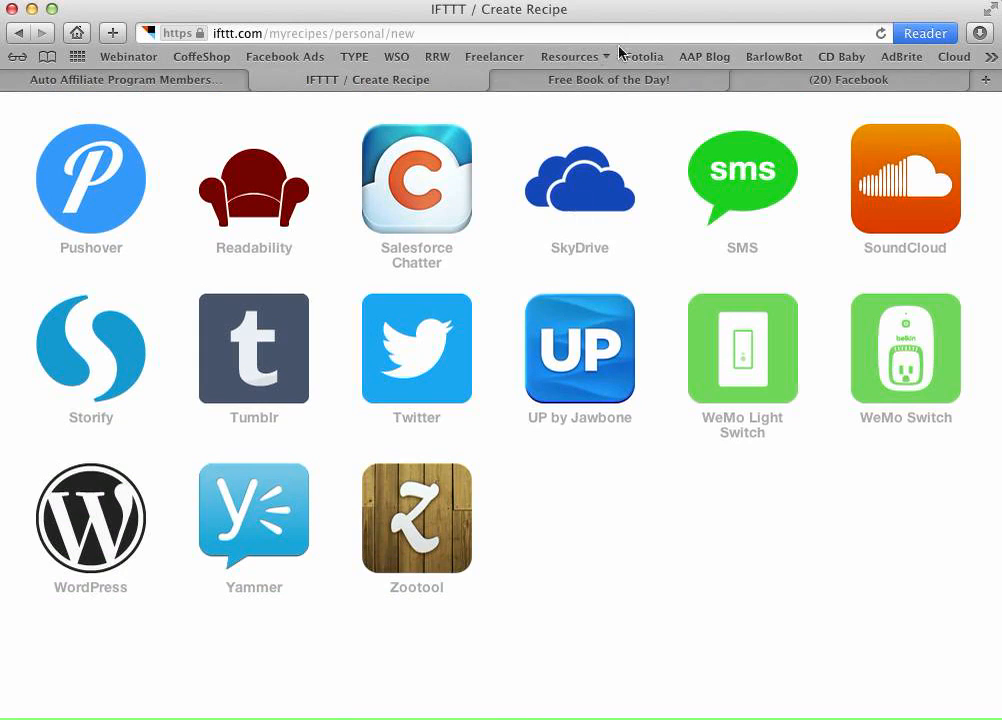
- Switch to the freebookoftheday.com tab and scroll to today's free book, Teach Yourself... DRUMS!!
click(608, 82)
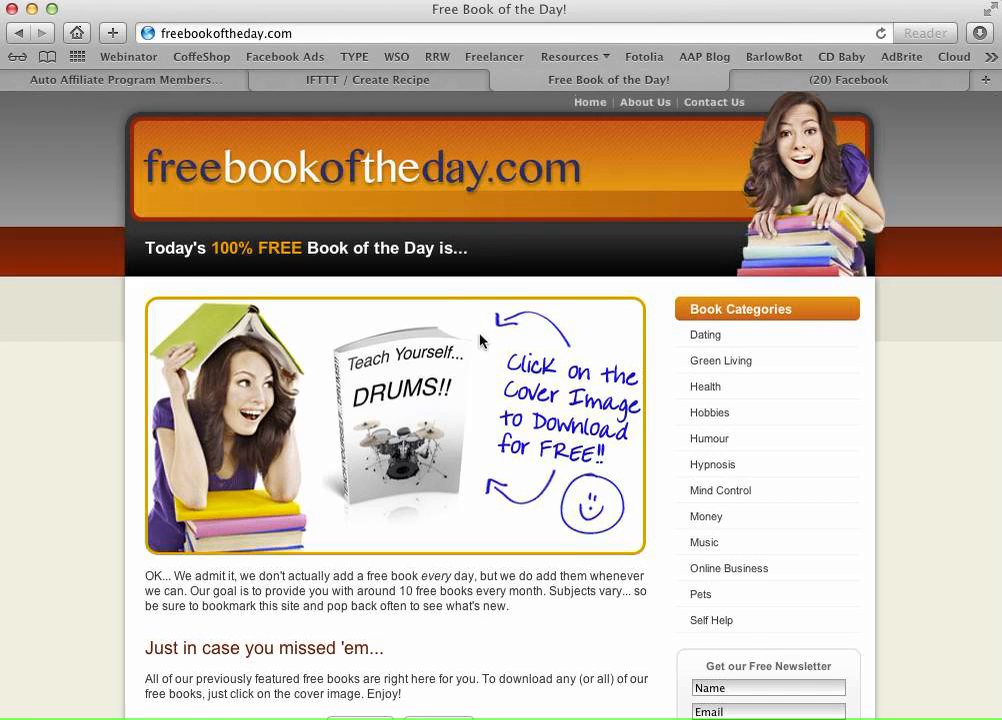
scroll(480, 341, down, 1)
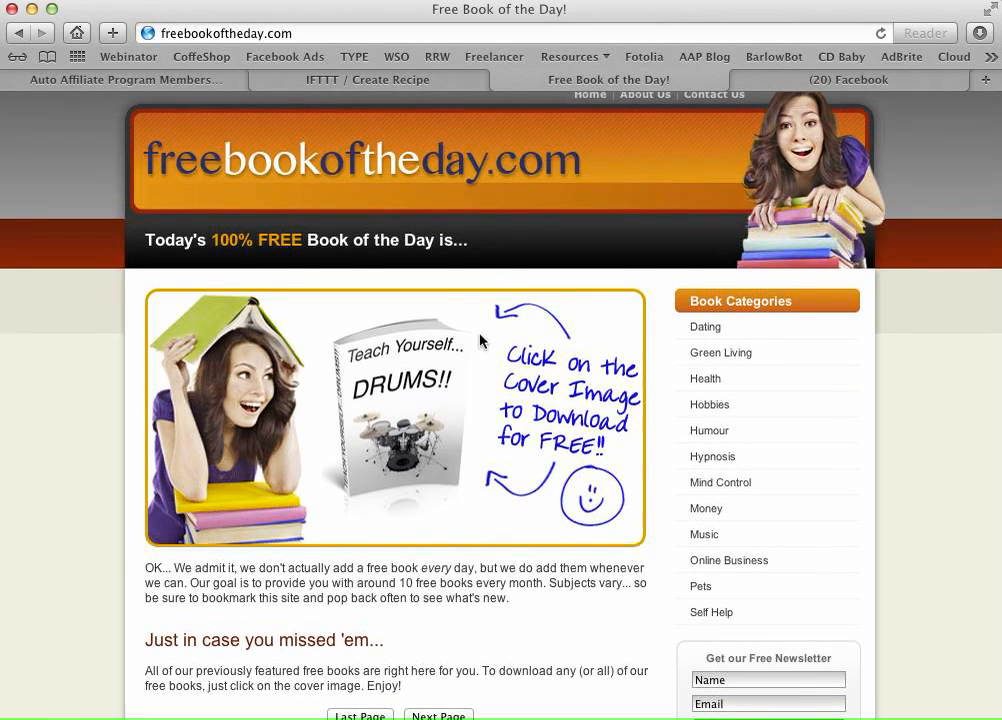